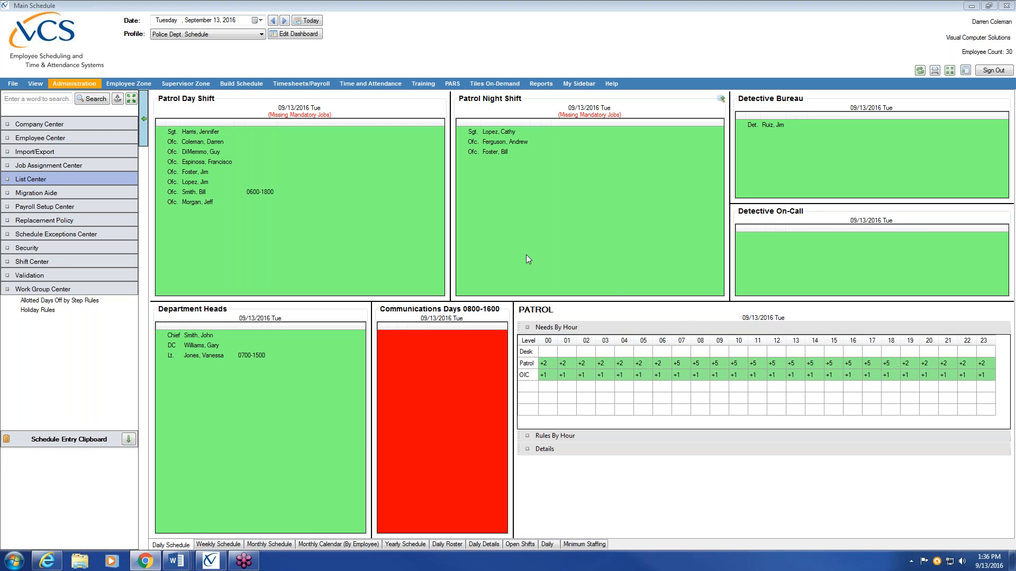
# - Open the Employee Profile window and examine the selected officer's hire date and accrual date, and close the window
pyautogui.click(88, 143)
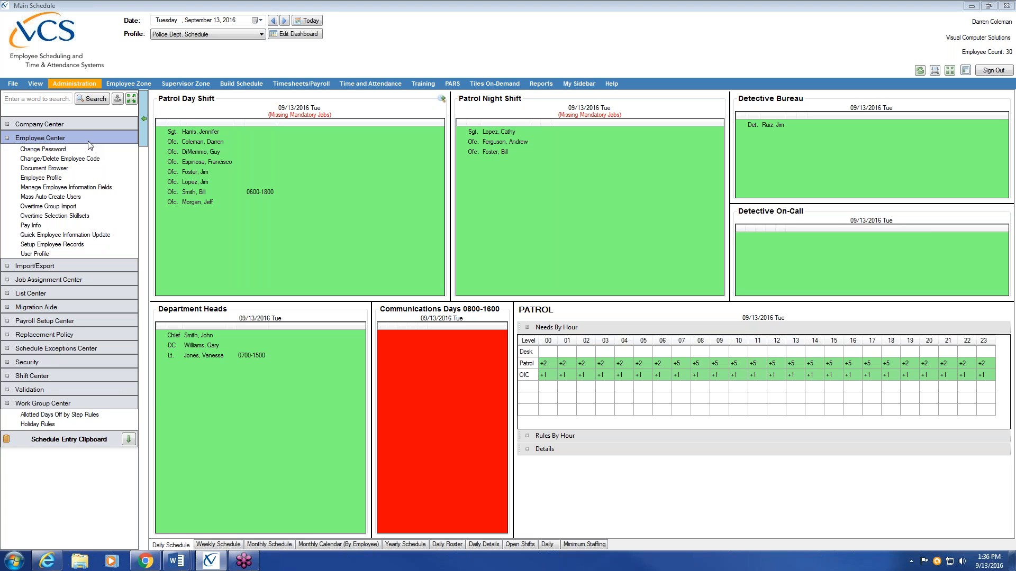
pyautogui.click(82, 177)
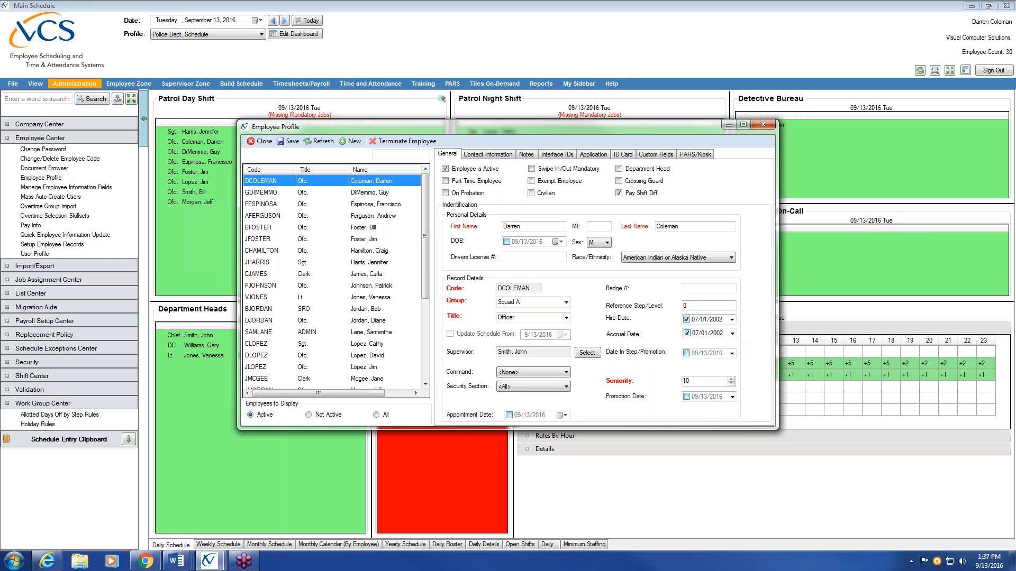
pyautogui.click(704, 320)
pyautogui.click(717, 321)
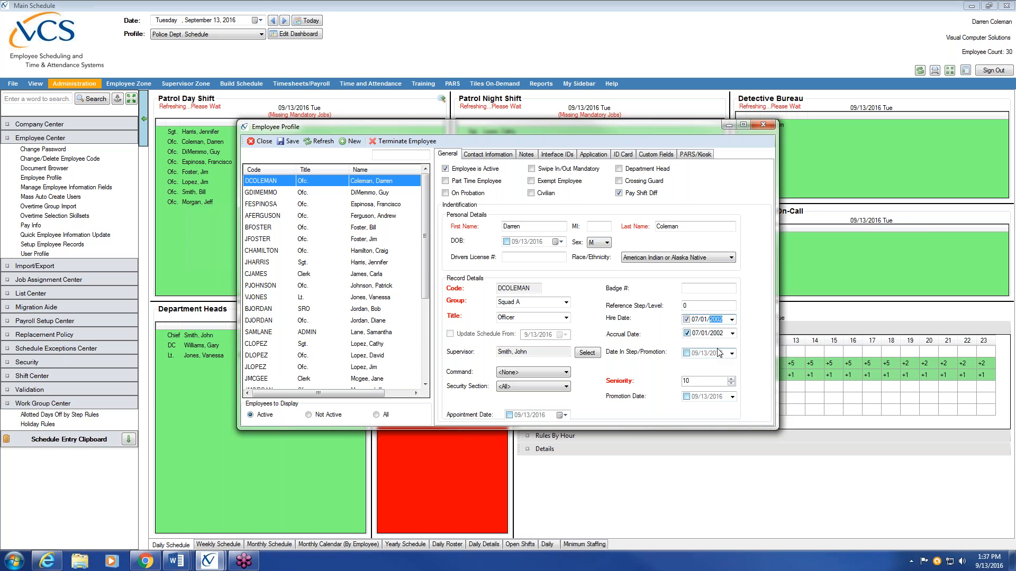
pyautogui.click(696, 334)
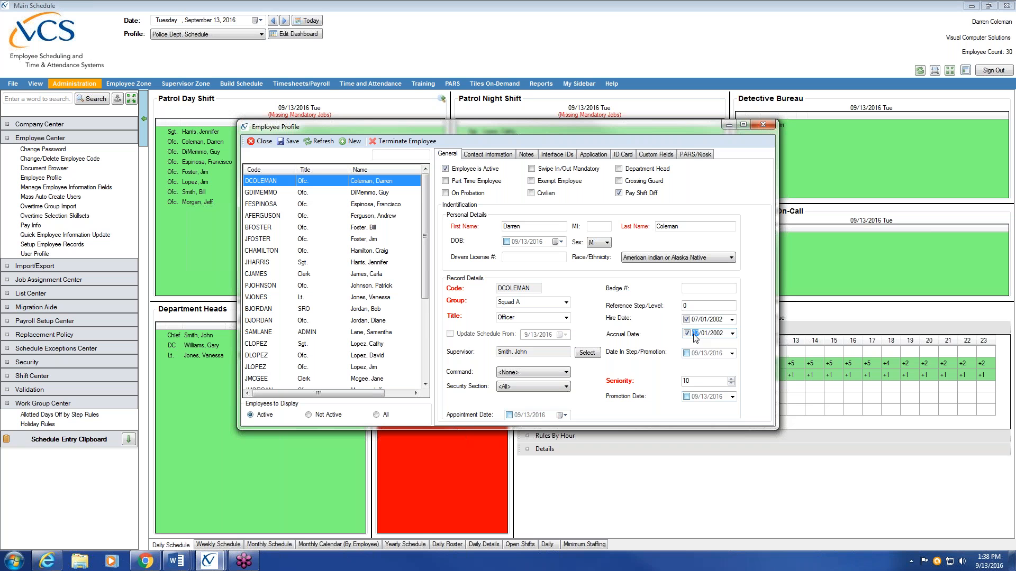
pyautogui.click(705, 335)
pyautogui.click(719, 334)
pyautogui.click(706, 334)
pyautogui.click(695, 334)
pyautogui.click(703, 335)
pyautogui.click(714, 336)
pyautogui.click(262, 142)
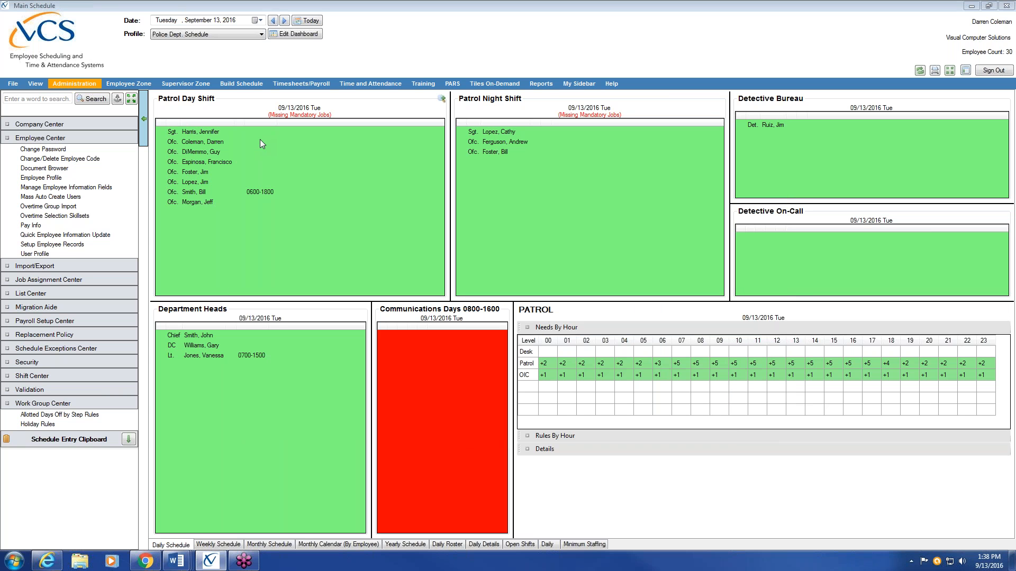
# - Create and save a new work group with code PBA and description PBA
pyautogui.click(30, 139)
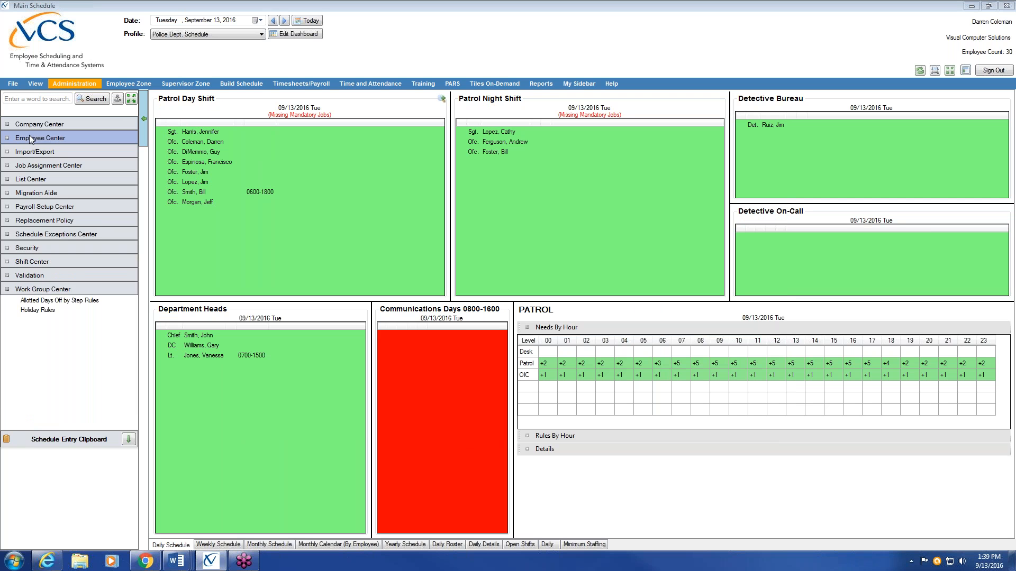
pyautogui.click(30, 180)
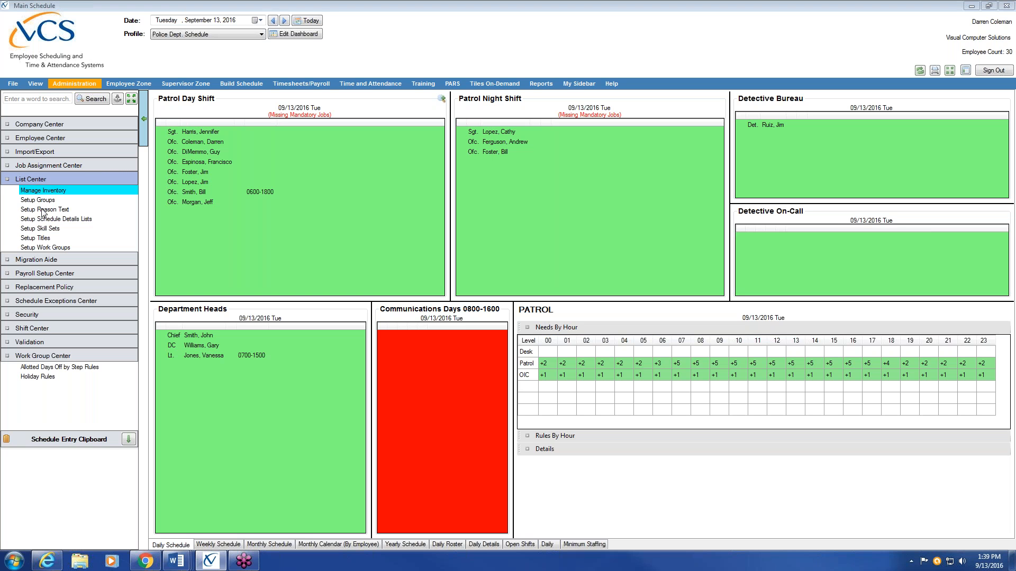
pyautogui.click(99, 246)
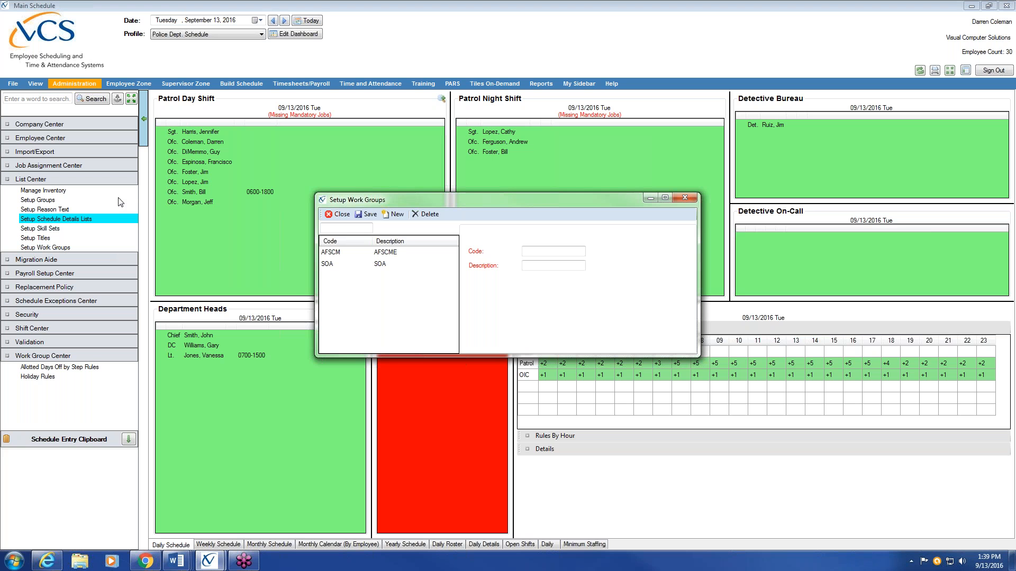
pyautogui.click(398, 215)
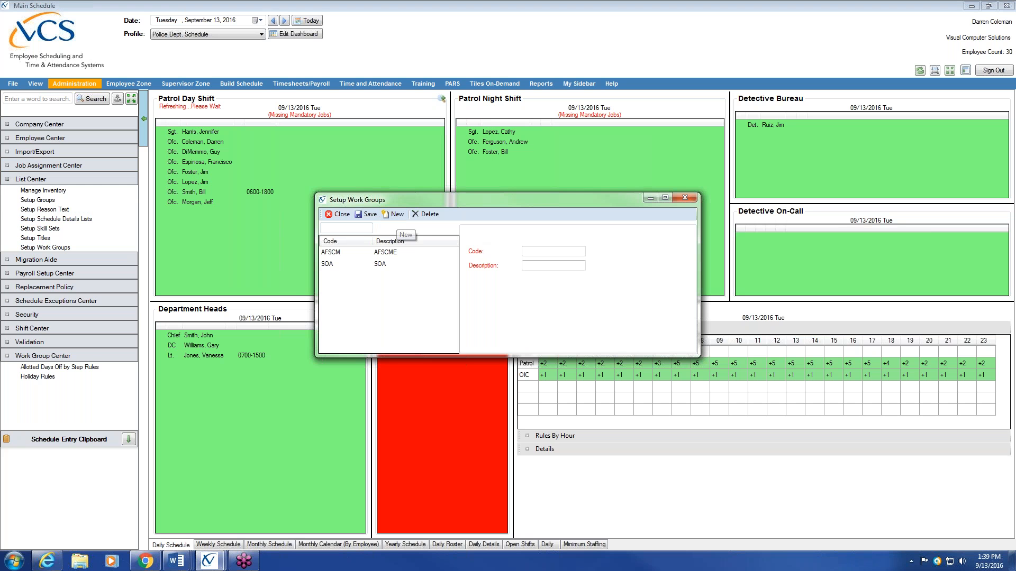
pyautogui.write('PBA')
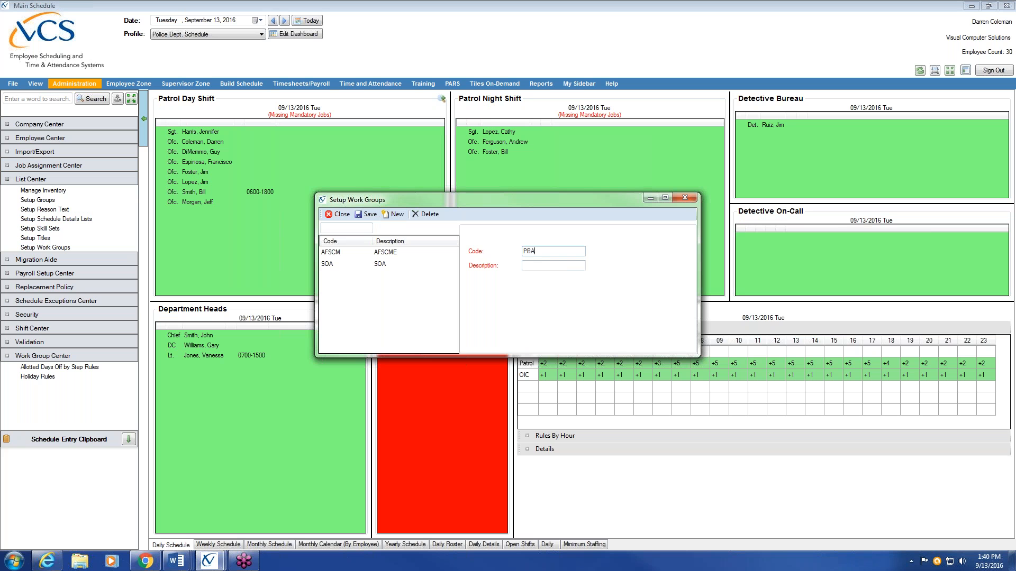
pyautogui.press('Tab')
pyautogui.write('PBA')
pyautogui.click(369, 215)
# - Review the code and description of the AFSCME, PBA and SOA work groups, and close the work group setup
pyautogui.click(385, 255)
pyautogui.click(387, 264)
pyautogui.click(383, 276)
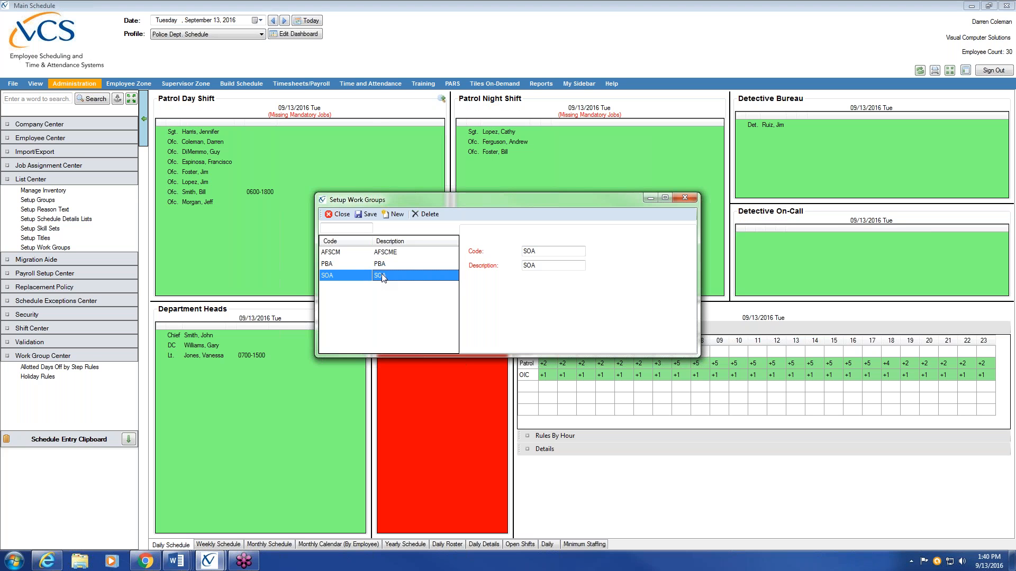
pyautogui.click(386, 254)
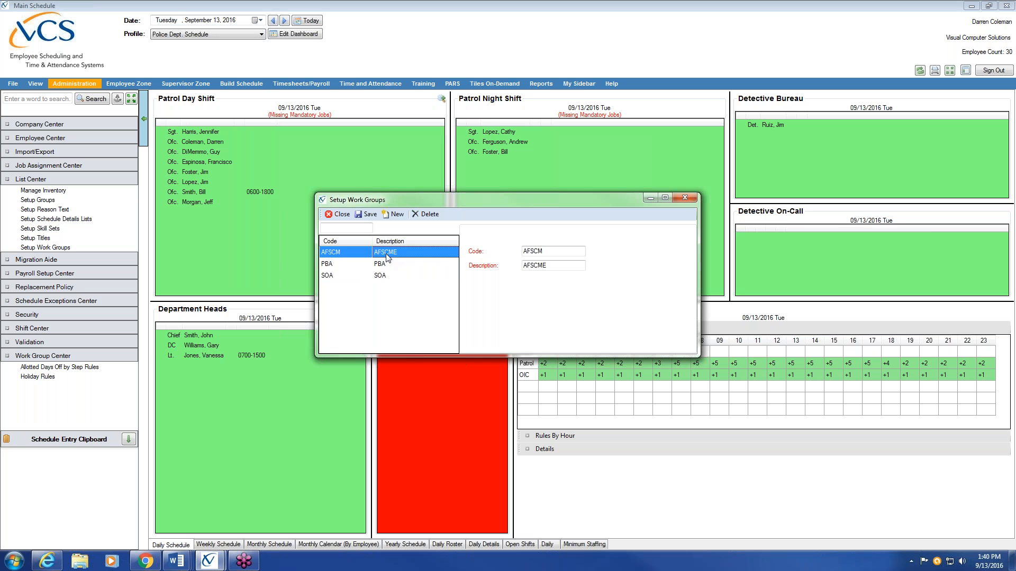
pyautogui.click(386, 269)
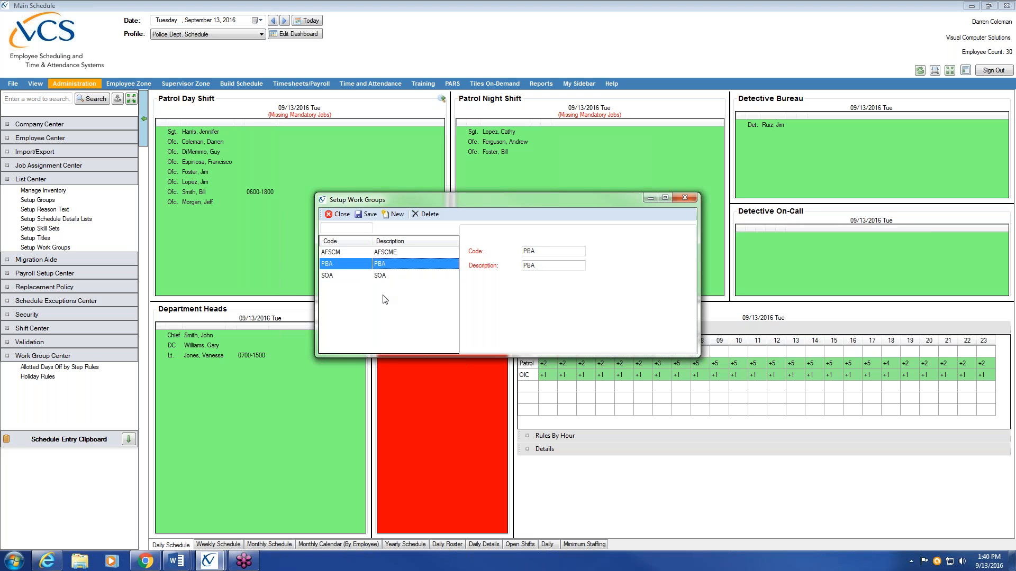
pyautogui.click(383, 277)
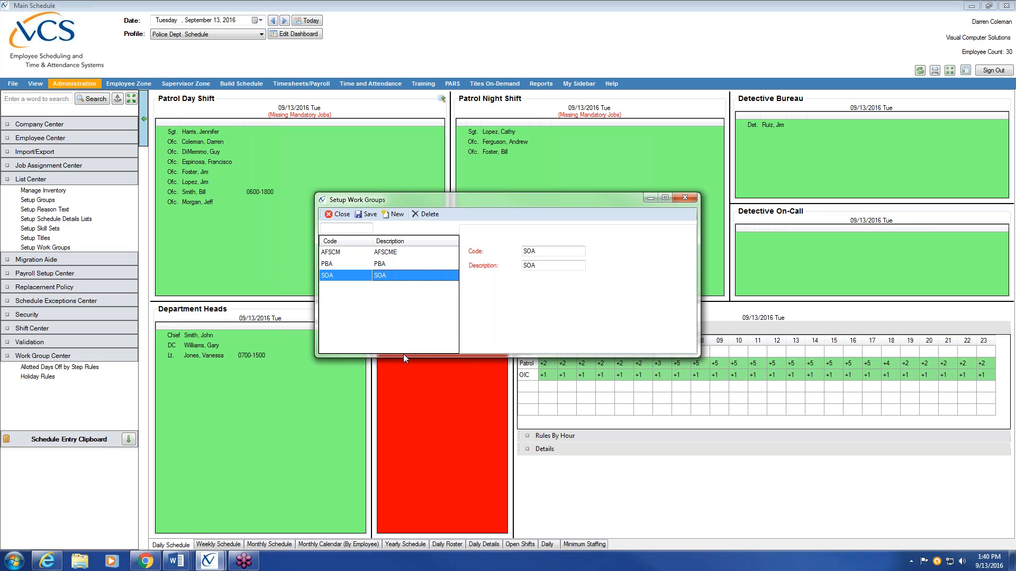
pyautogui.click(368, 265)
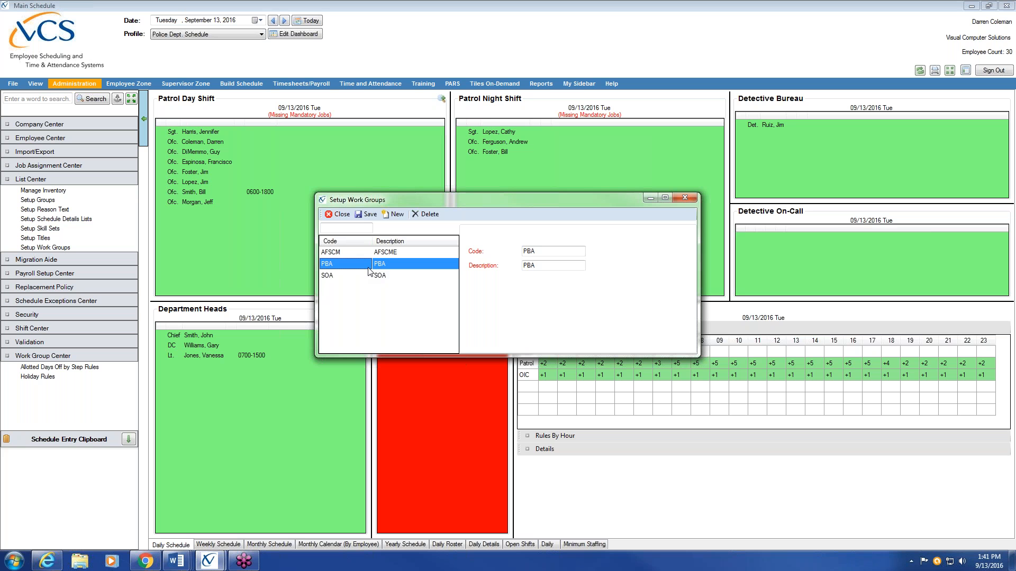
pyautogui.click(387, 280)
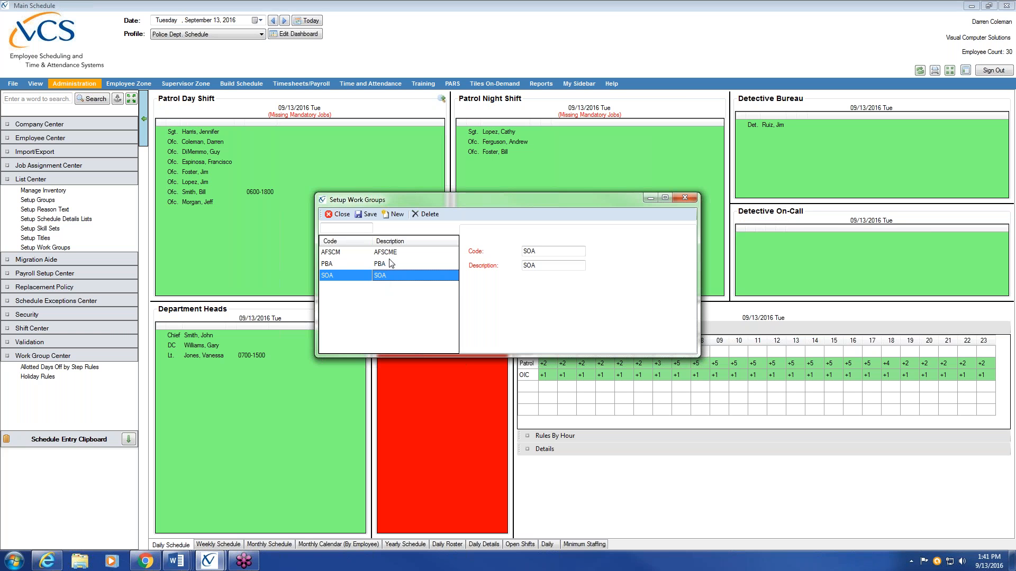
pyautogui.click(391, 265)
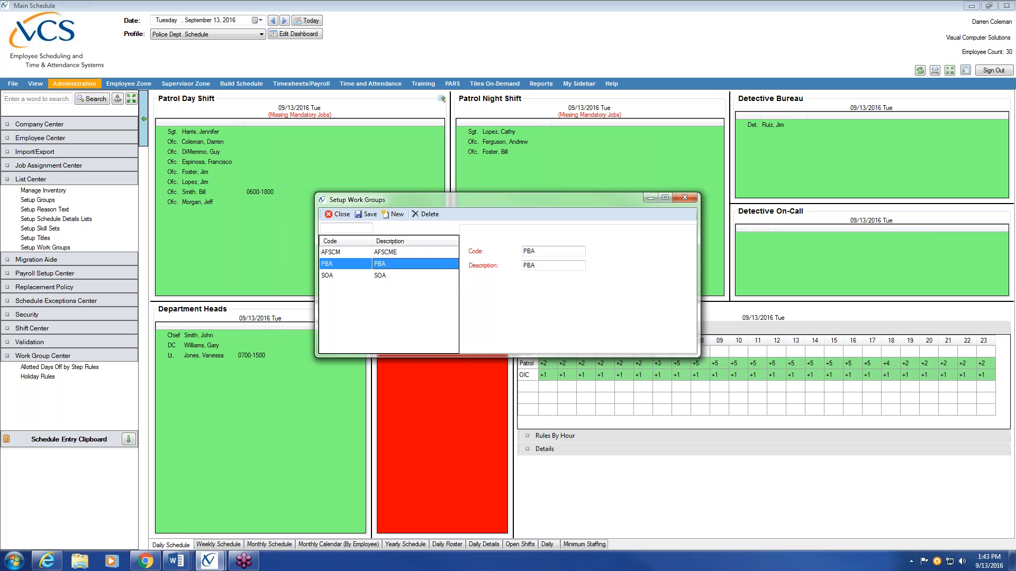
pyautogui.click(339, 214)
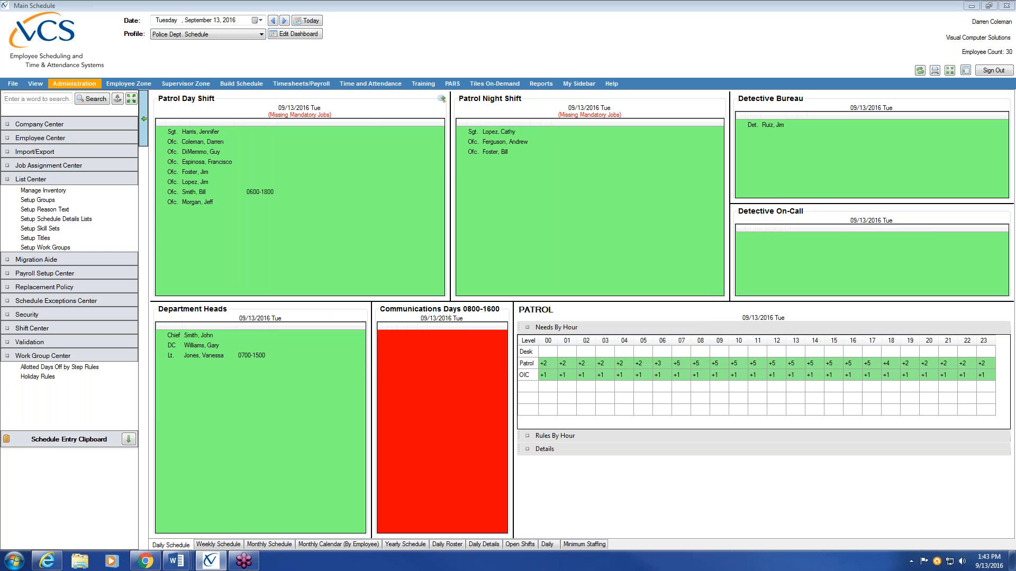
# - Load the Allotted Days Off by Step Rules for workgroup PBA and day off reason VAC
pyautogui.click(81, 183)
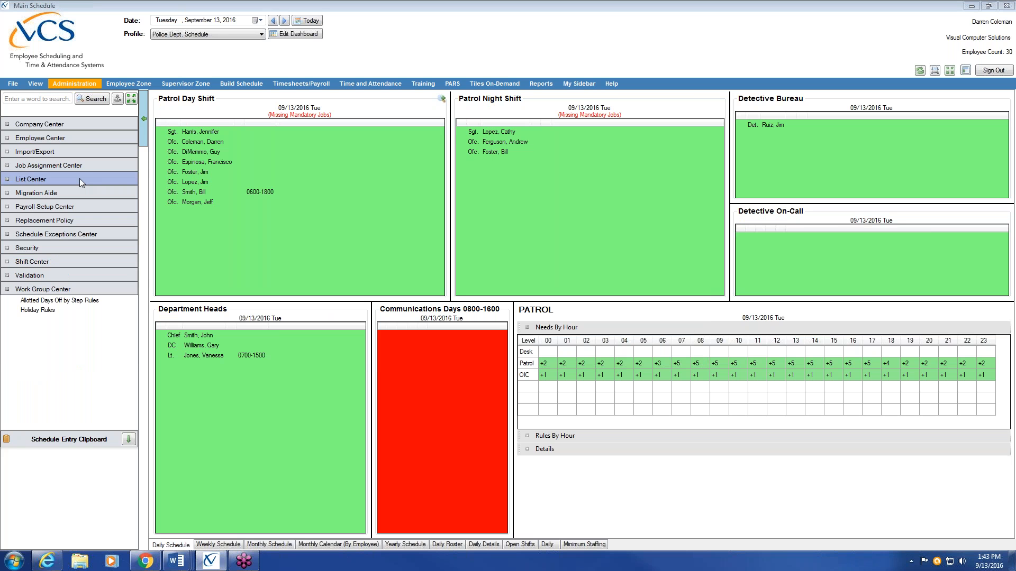
pyautogui.click(91, 85)
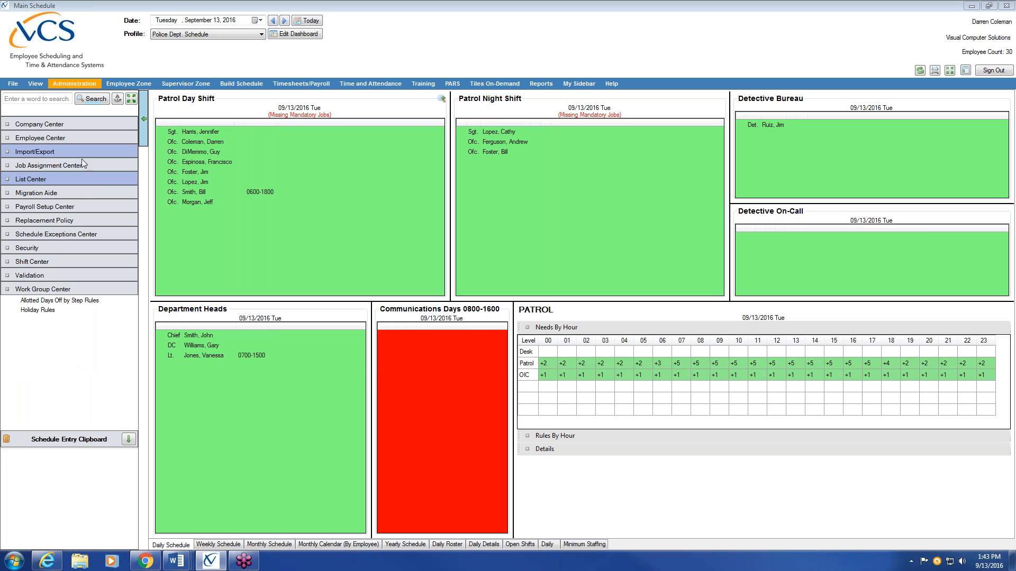
pyautogui.click(79, 301)
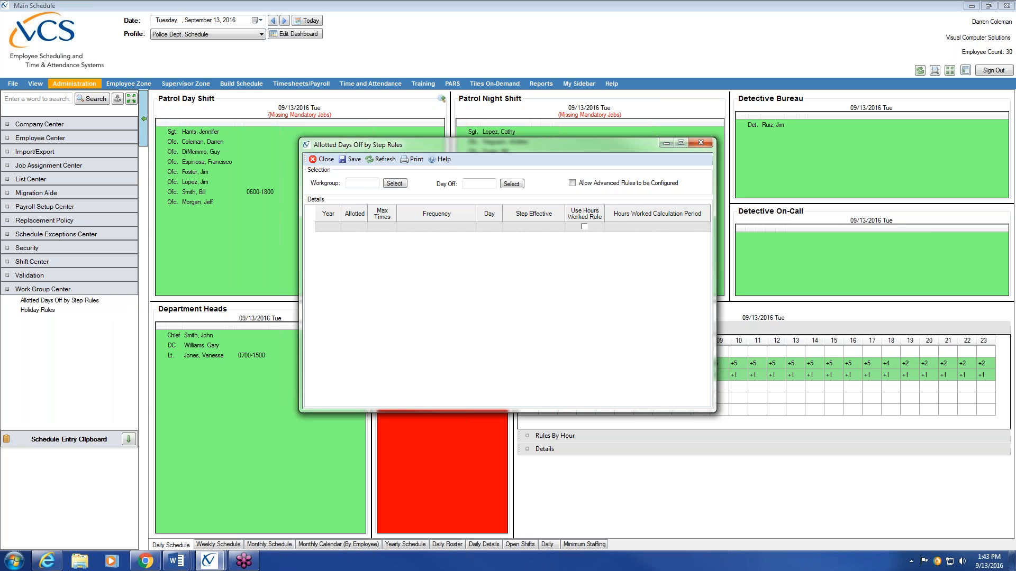
pyautogui.click(395, 184)
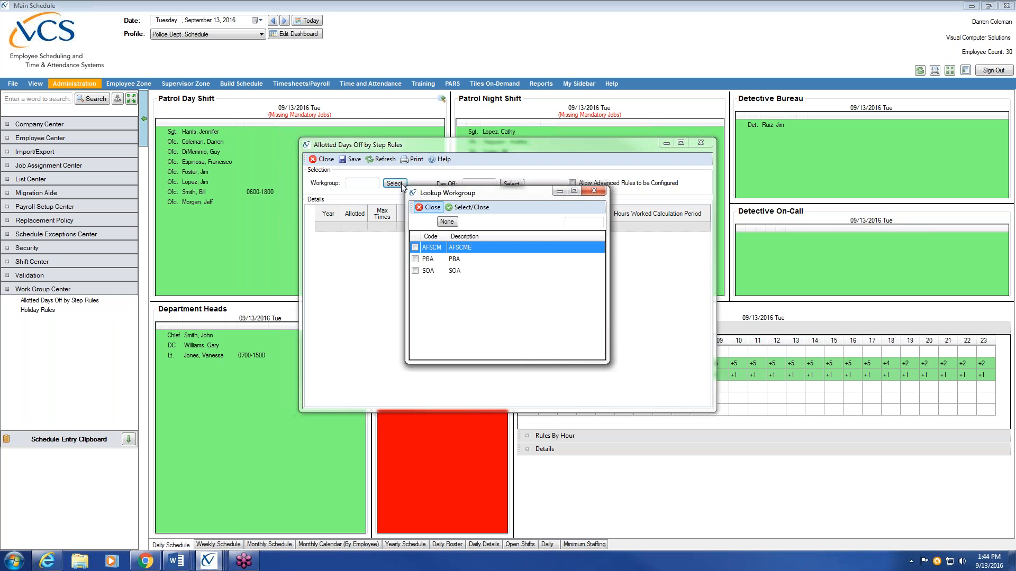
pyautogui.doubleClick(416, 265)
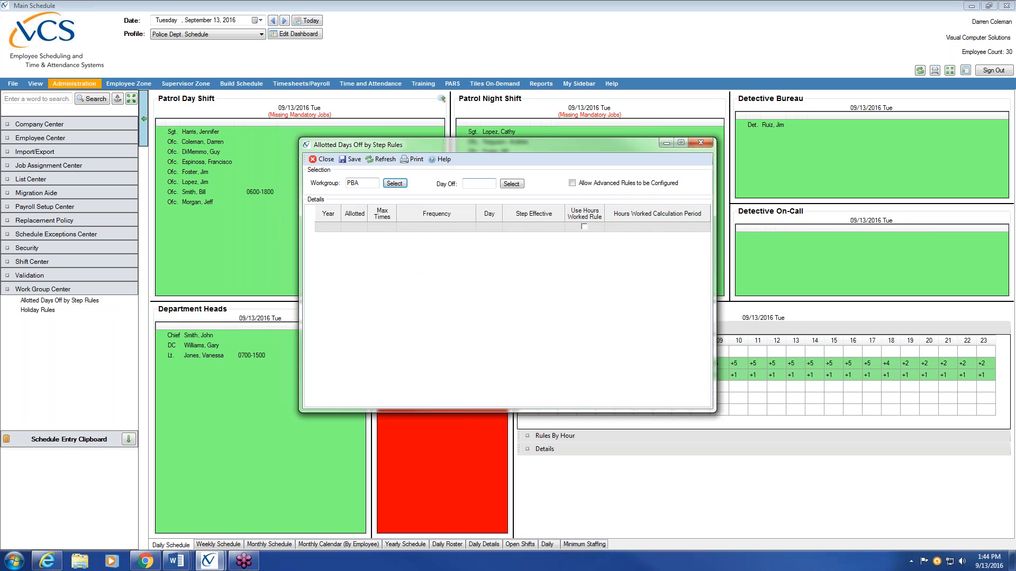
pyautogui.click(511, 184)
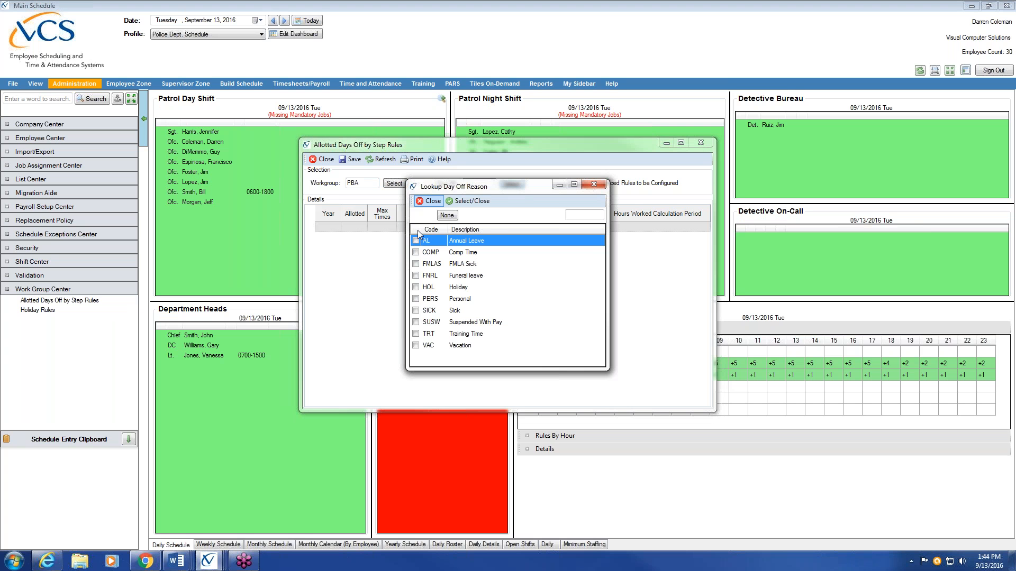
pyautogui.doubleClick(416, 349)
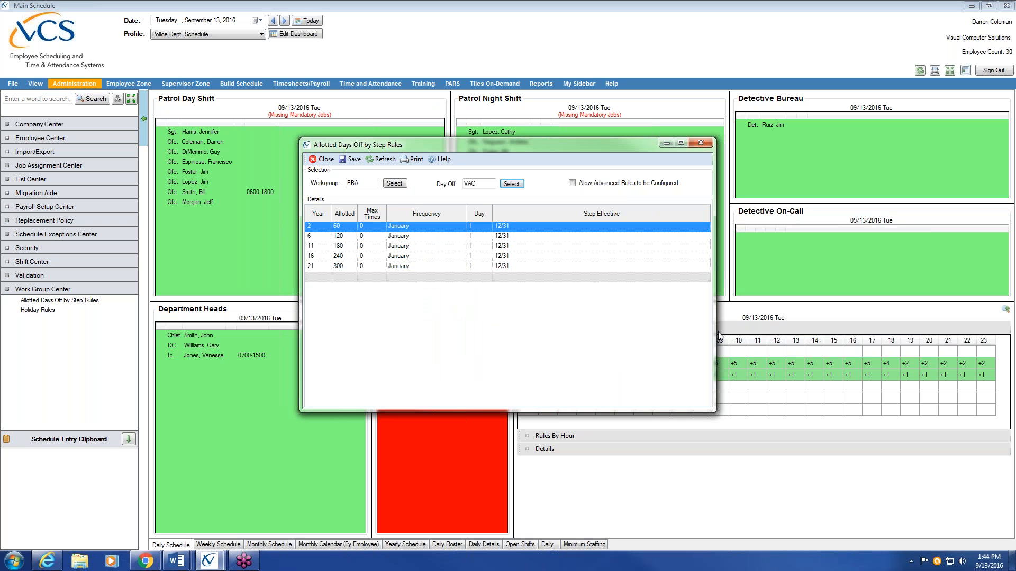
# - Examine the year 2 vacation rule's allotted hours, max times, frequency options and day, keeping January as the frequency
pyautogui.click(316, 227)
pyautogui.click(347, 230)
pyautogui.click(380, 228)
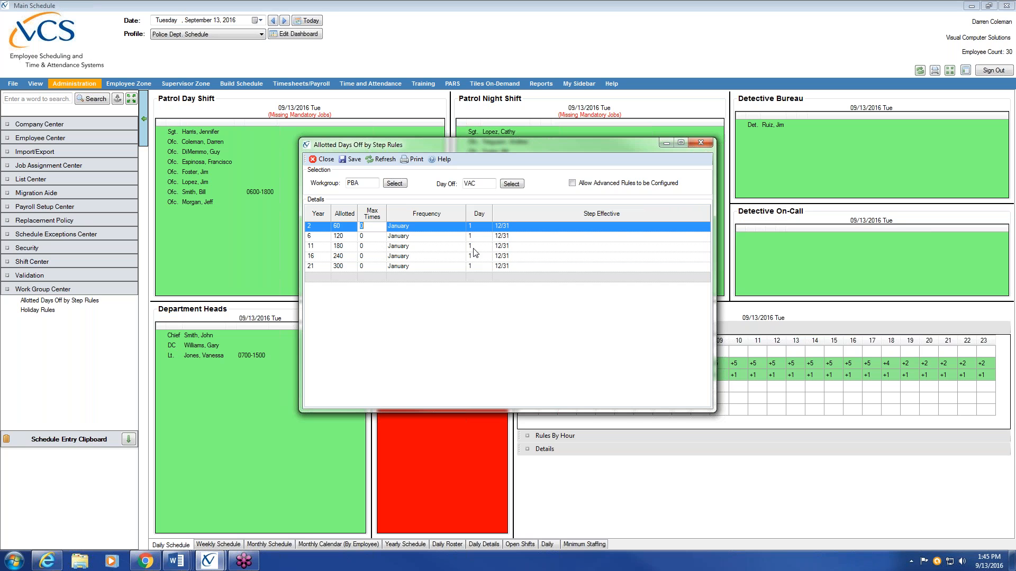
pyautogui.click(461, 227)
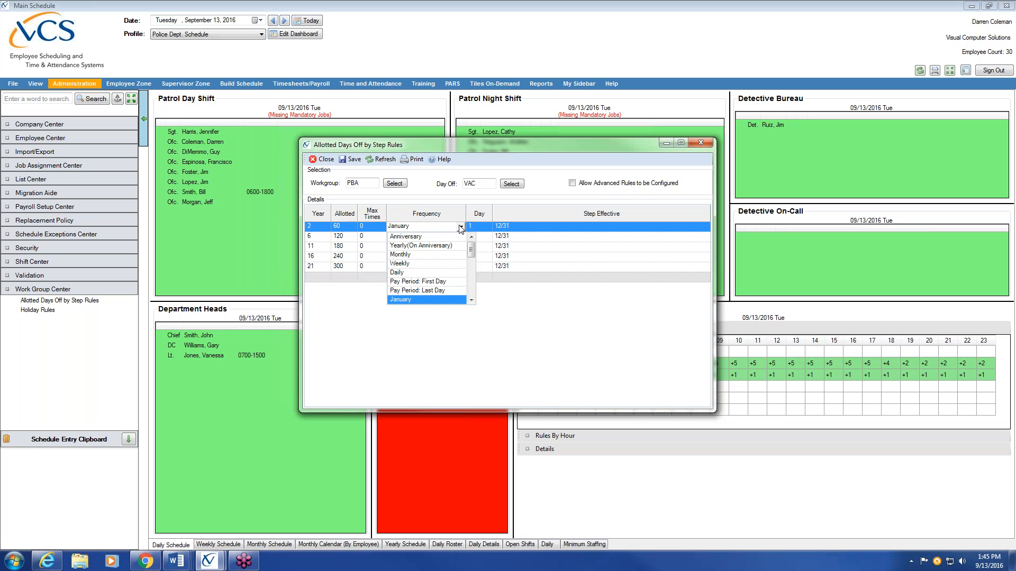
pyautogui.moveTo(472, 247)
pyautogui.mouseDown()
pyautogui.moveTo(475, 291)
pyautogui.moveTo(471, 253)
pyautogui.mouseUp()
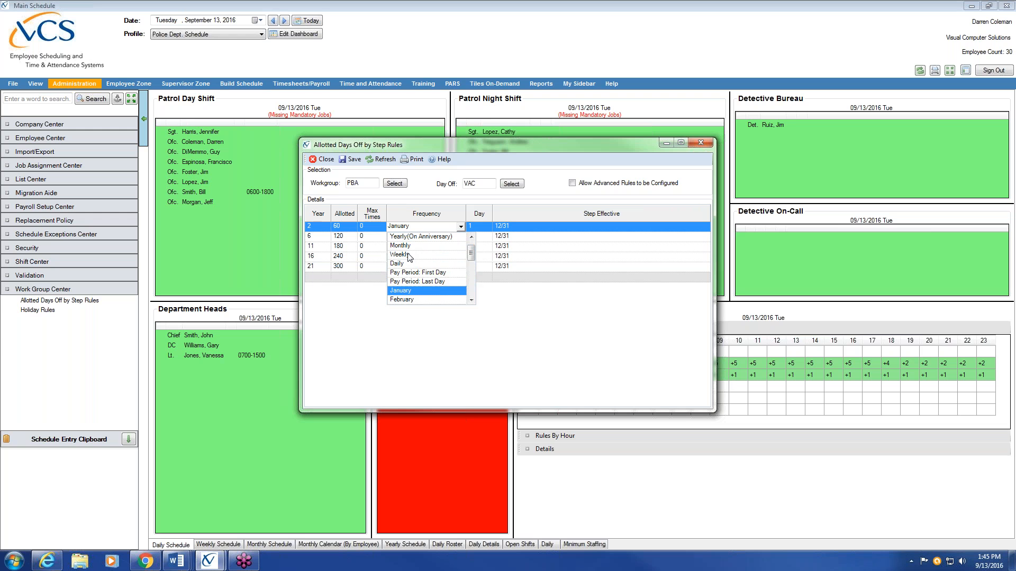
pyautogui.click(420, 290)
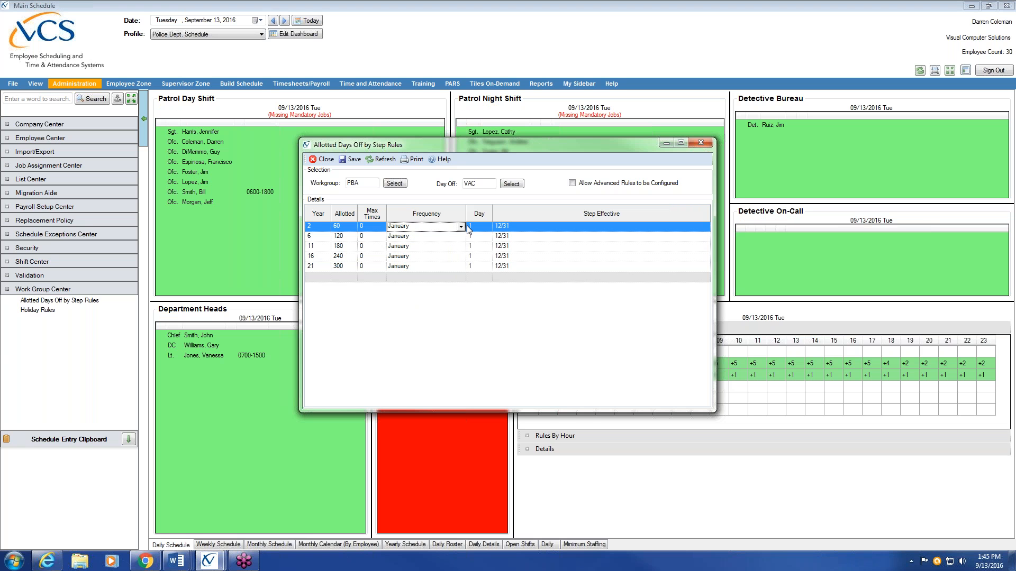
pyautogui.click(482, 229)
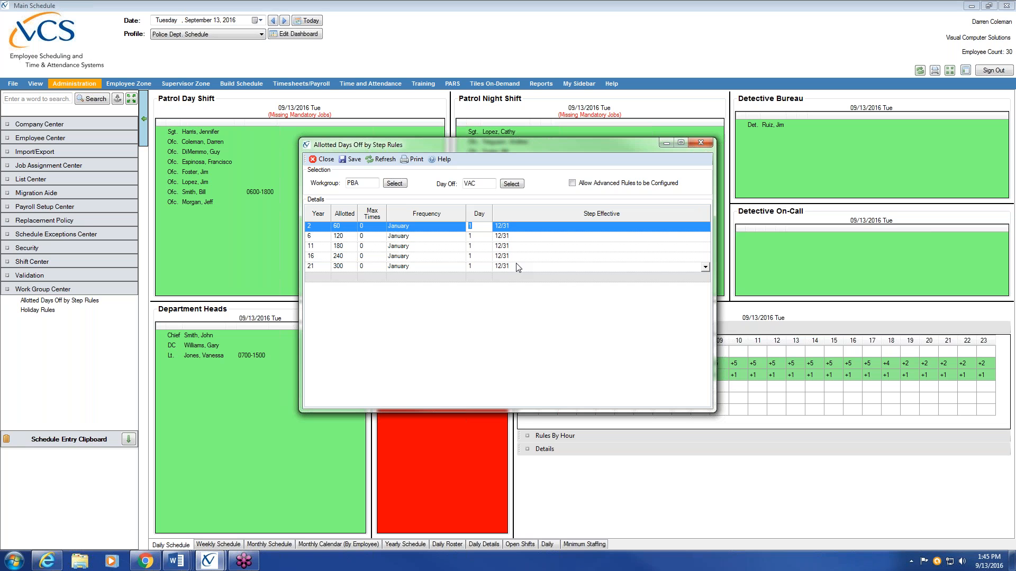
# - Compare the year steps and allotted amounts of the year 2, 6 and 11 vacation rules
pyautogui.click(316, 229)
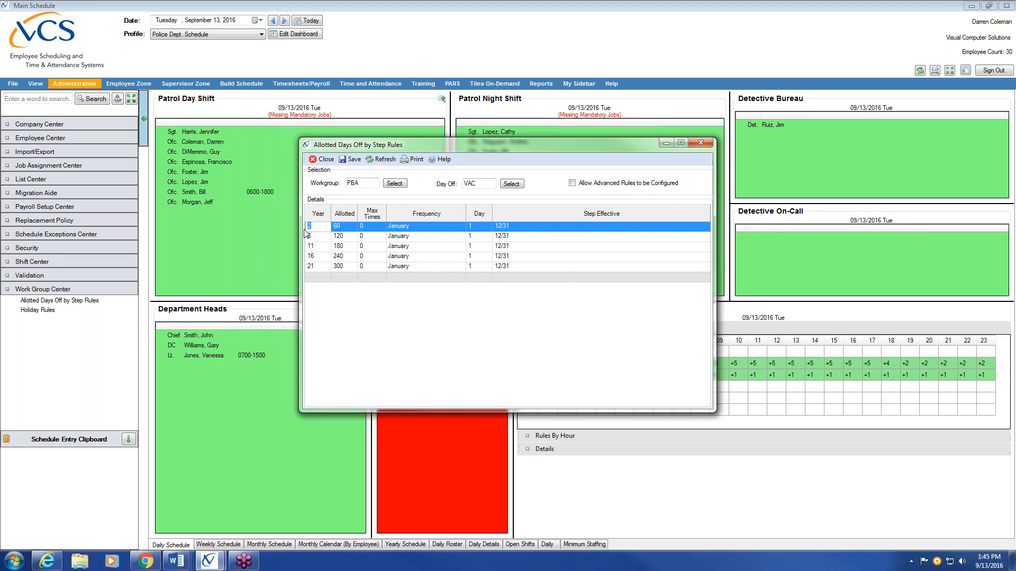
pyautogui.press('Tab')
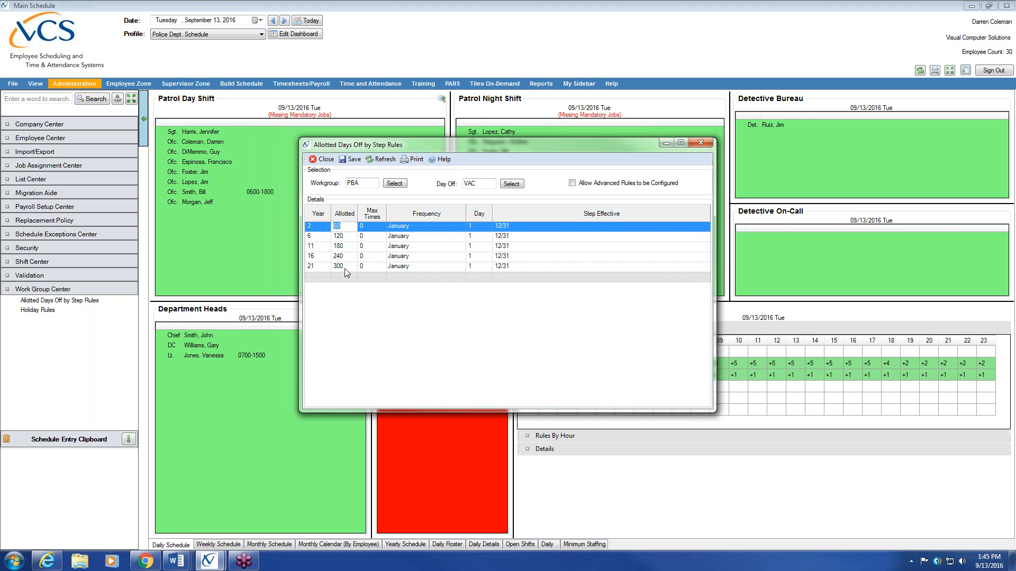
pyautogui.moveTo(404, 230)
pyautogui.hotkey('shift', 'Tab')
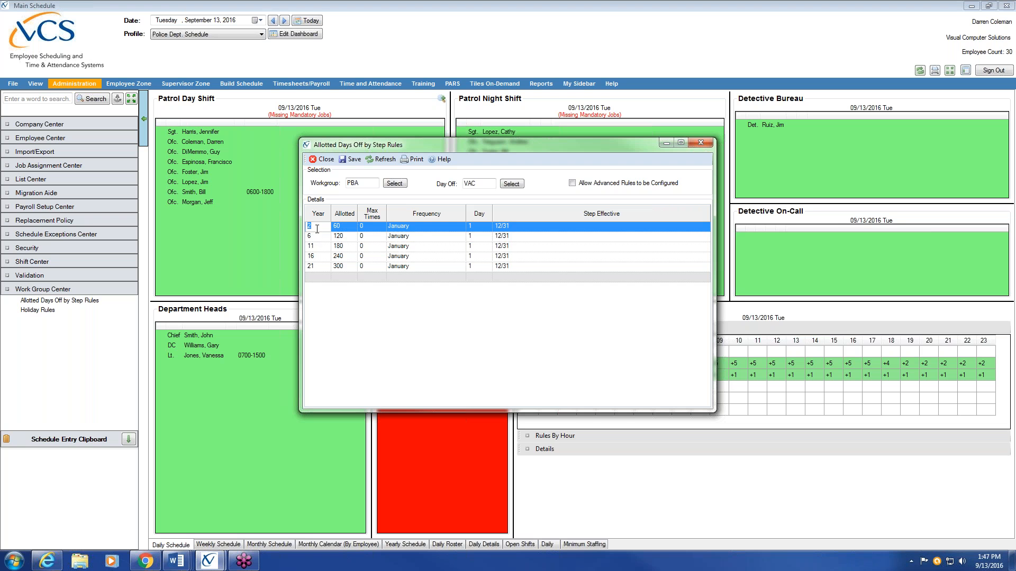
pyautogui.press('Down')
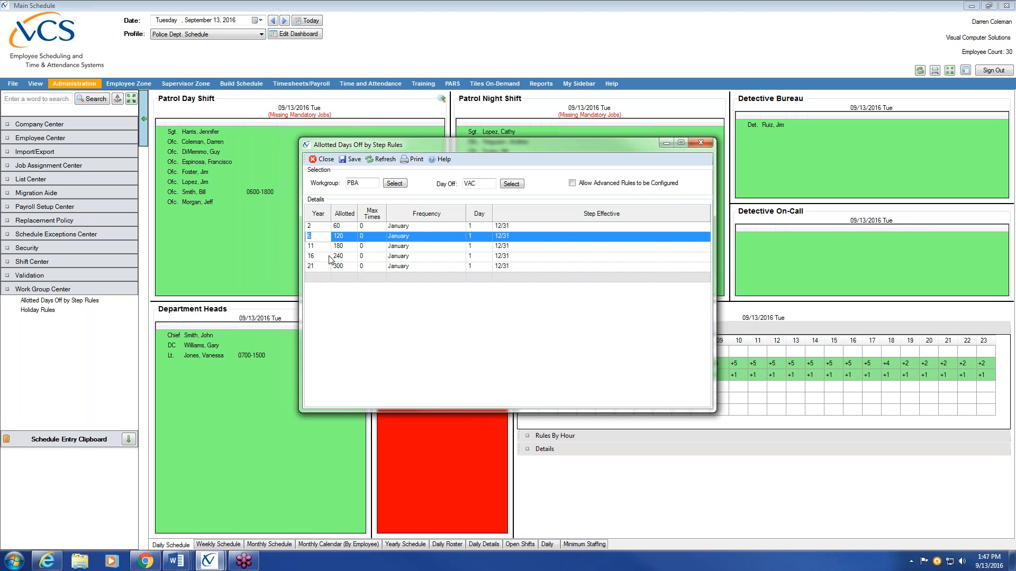
pyautogui.click(322, 238)
pyautogui.click(437, 236)
pyautogui.click(319, 247)
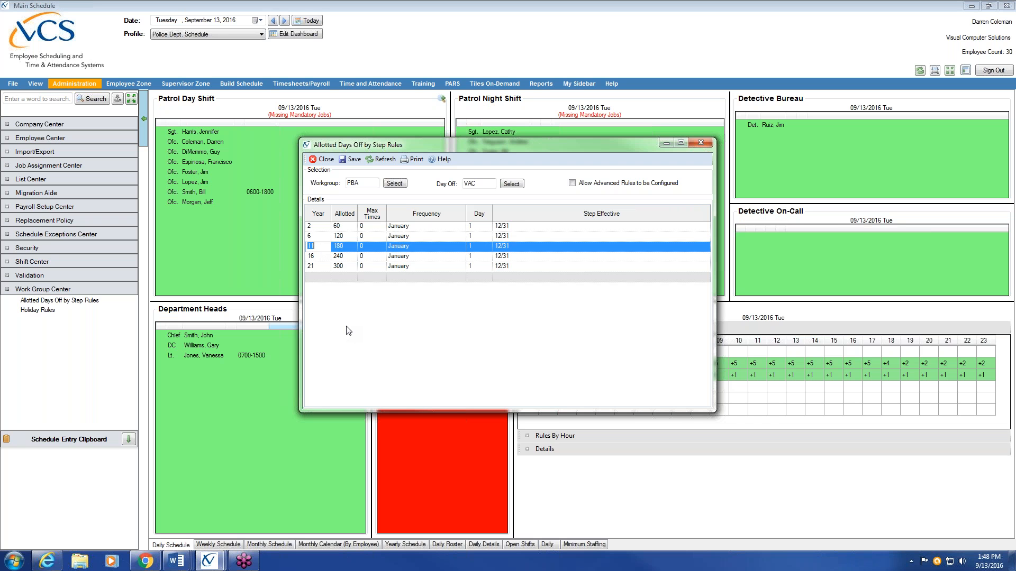
# - Examine the PBA year 21 vacation rule's year and allotted amount, and the blank row for adding another step
pyautogui.click(315, 267)
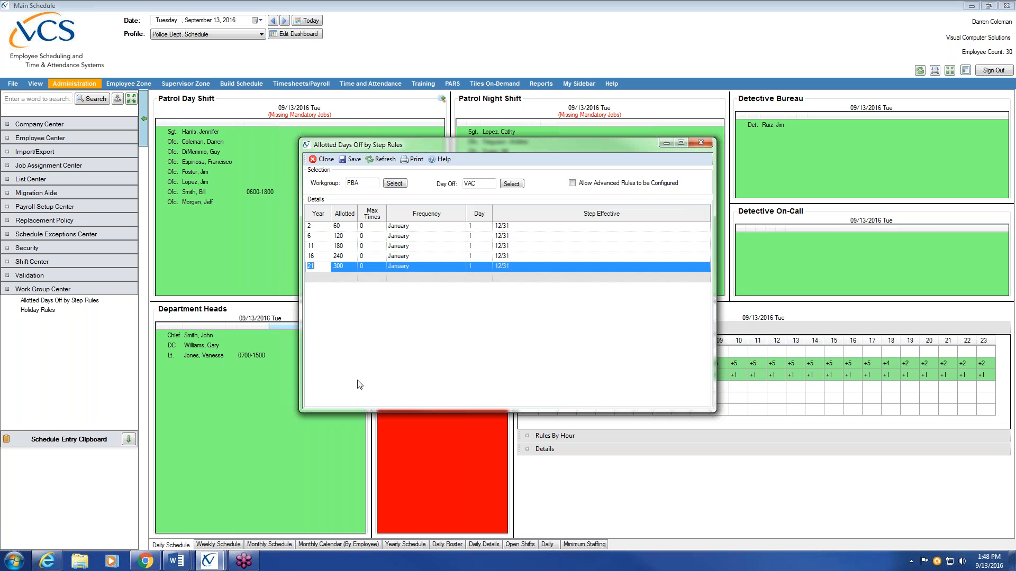
pyautogui.click(320, 277)
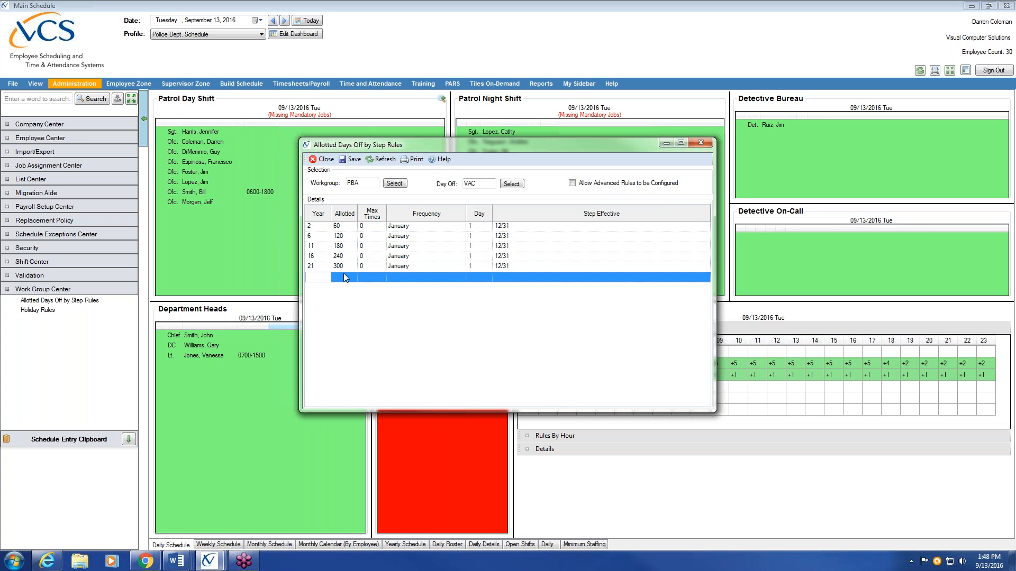
pyautogui.click(341, 266)
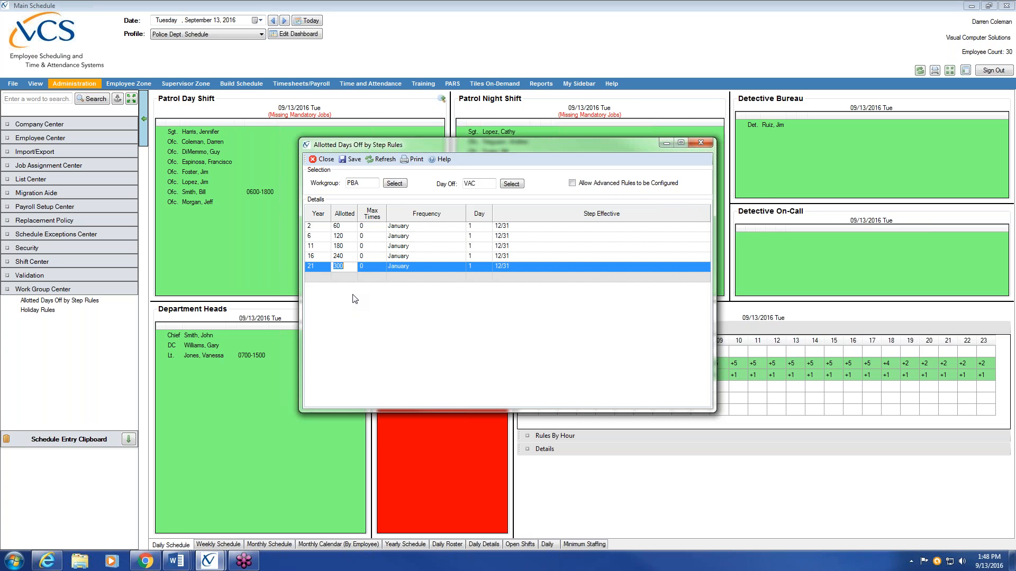
# - Load the vacation step rules for workgroup AFSCM and review its rule's allotted, max times, frequency and step effective fields
pyautogui.click(394, 184)
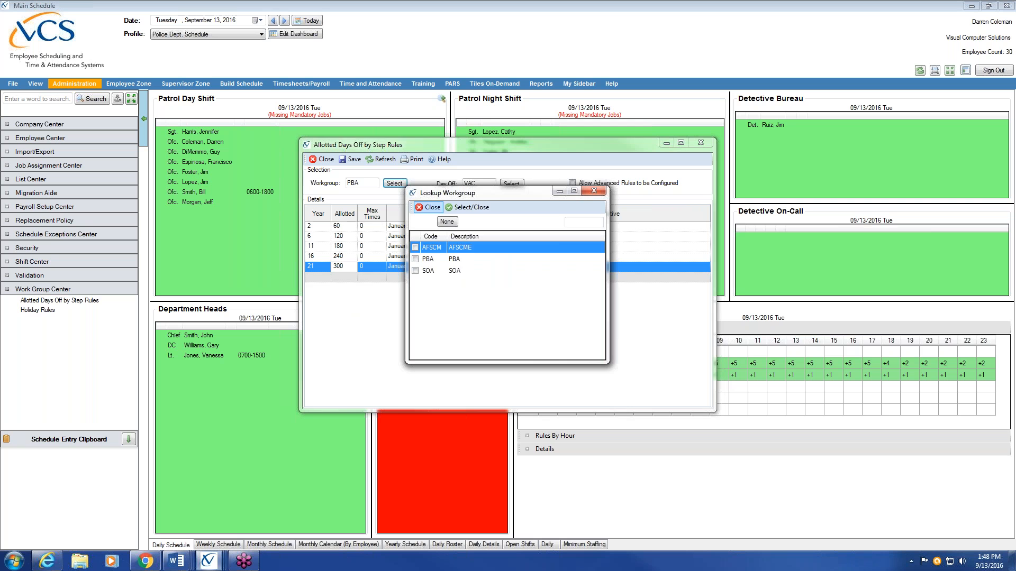
pyautogui.click(415, 248)
pyautogui.click(319, 230)
pyautogui.click(348, 229)
pyautogui.click(368, 228)
pyautogui.click(407, 227)
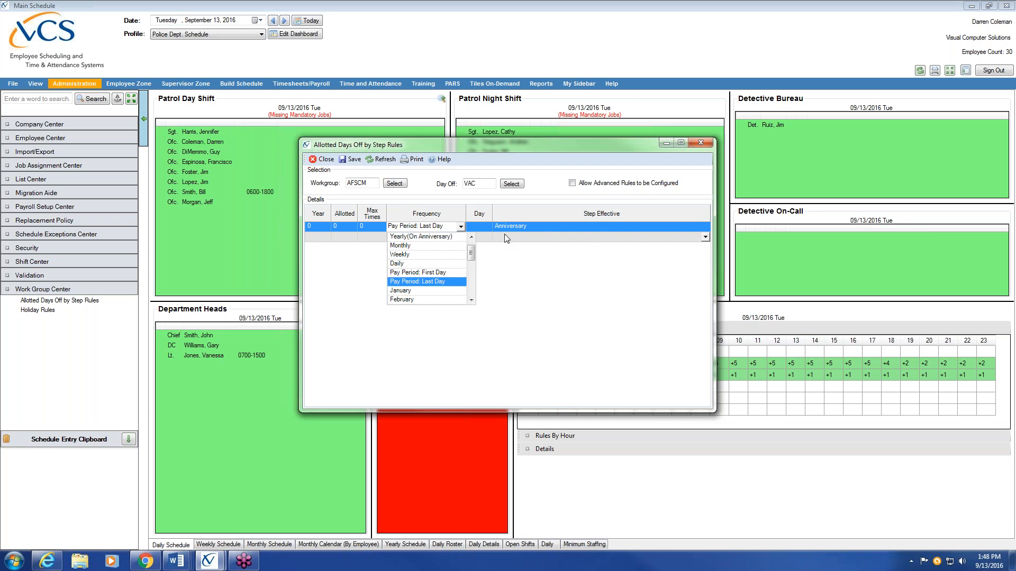
pyautogui.click(516, 228)
pyautogui.click(519, 226)
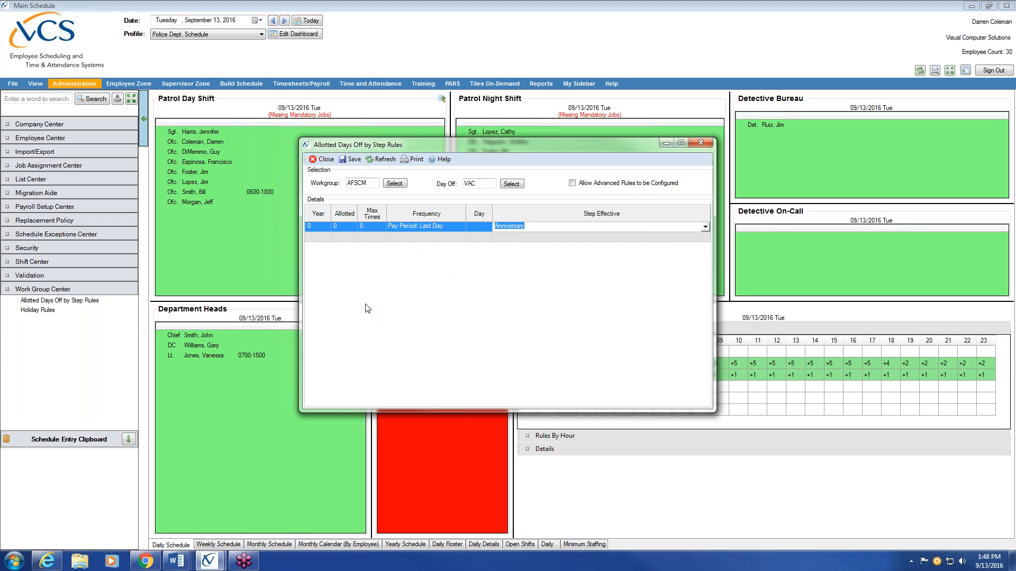
# - Set the first AFSCM vacation rule to year 2, allotted 3.25, frequency Pay Period: Last Day, blank day, and step effective Anniversary
pyautogui.click(318, 227)
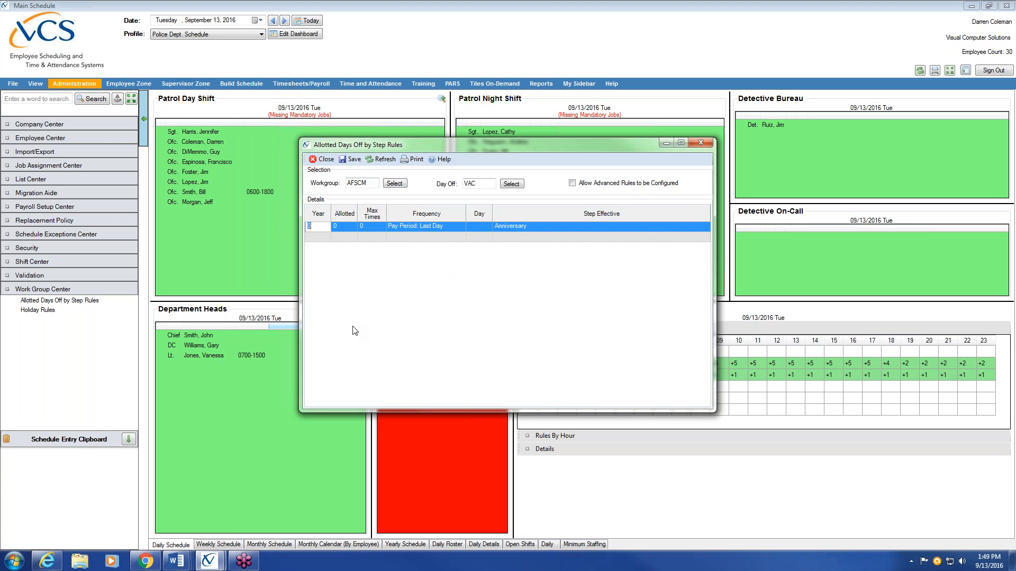
pyautogui.write('2')
pyautogui.click(341, 228)
pyautogui.write('3.25')
pyautogui.click(461, 227)
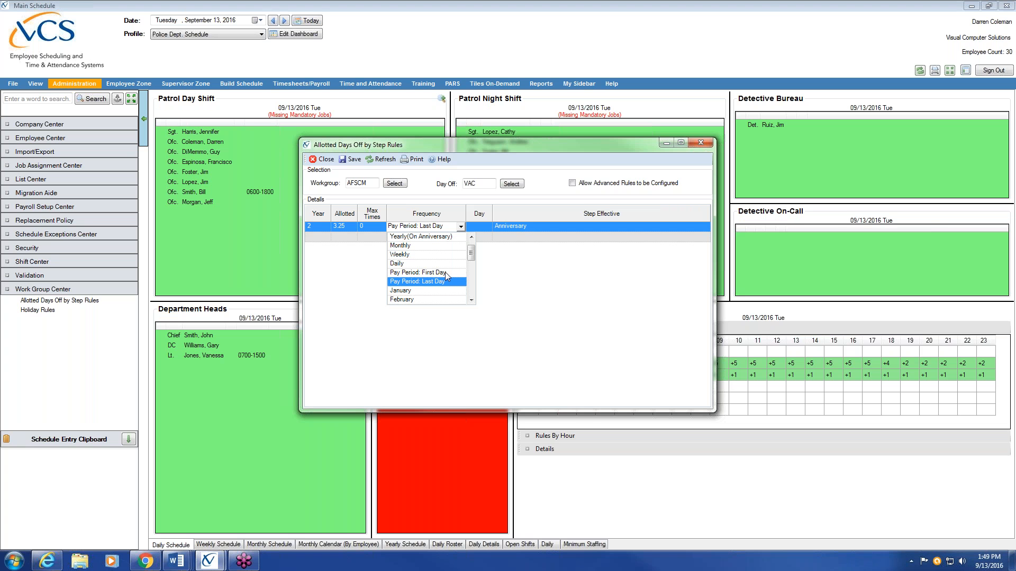
pyautogui.click(439, 282)
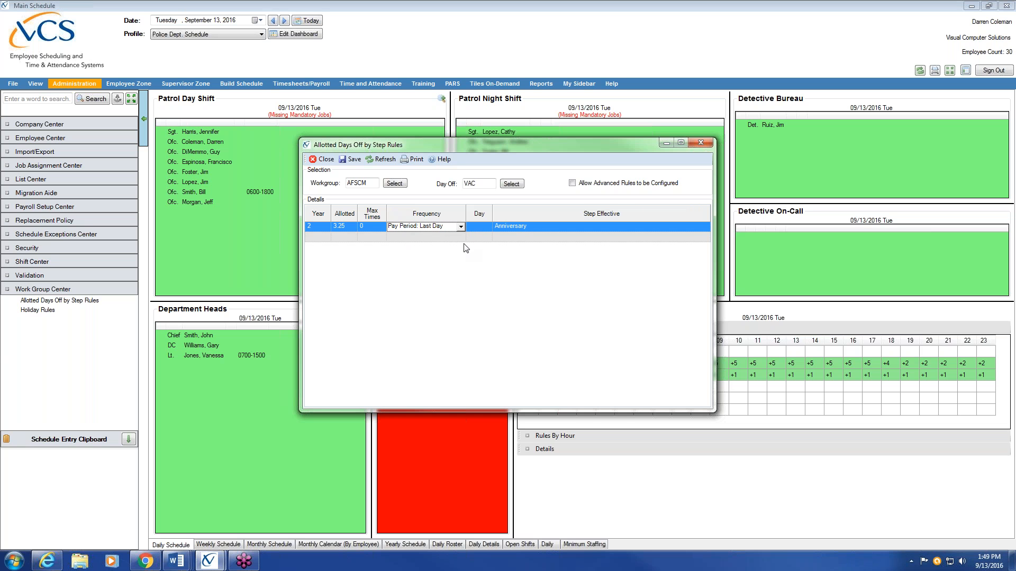
pyautogui.click(478, 230)
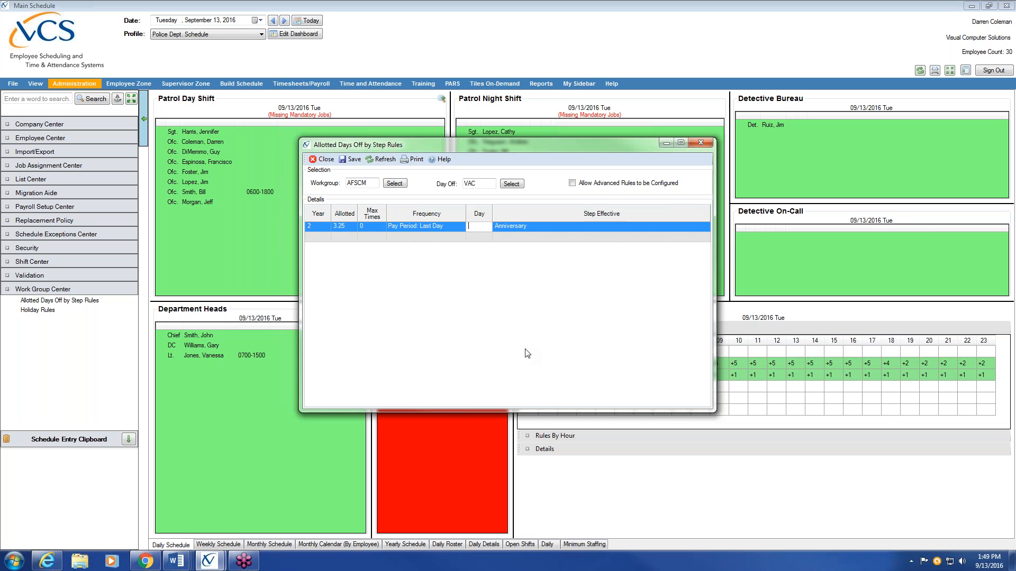
pyautogui.press('Tab')
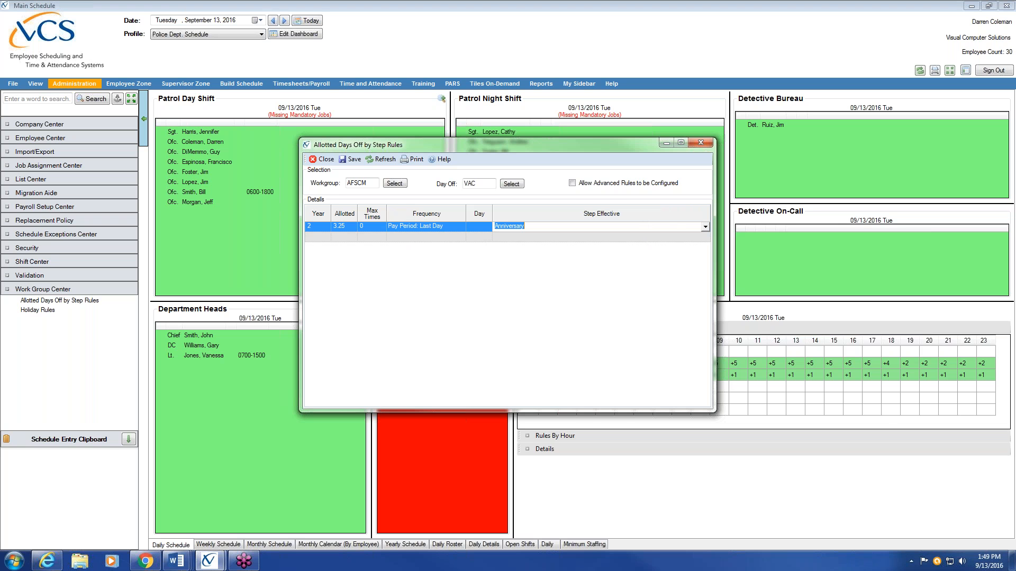
pyautogui.click(705, 227)
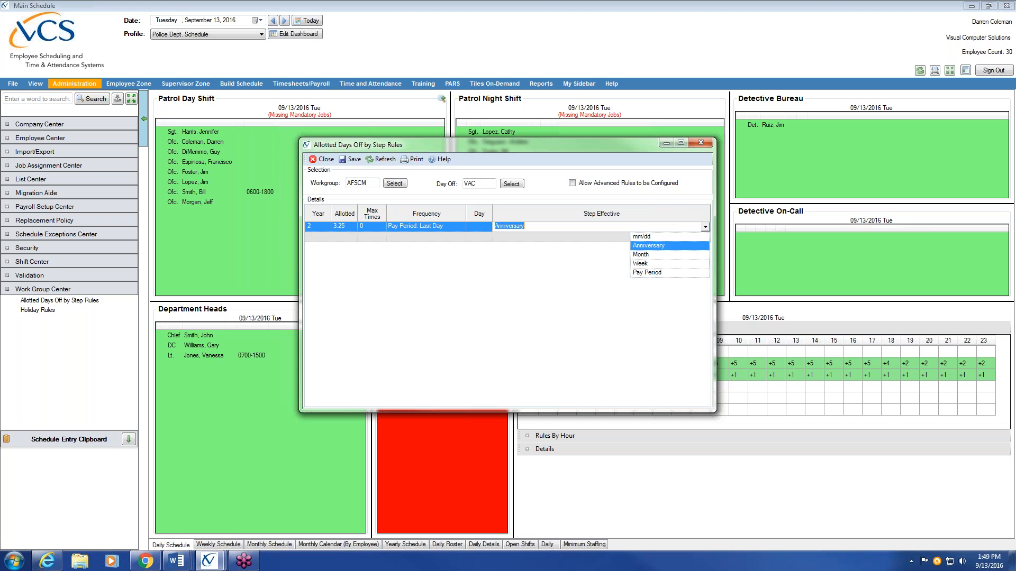
pyautogui.click(645, 245)
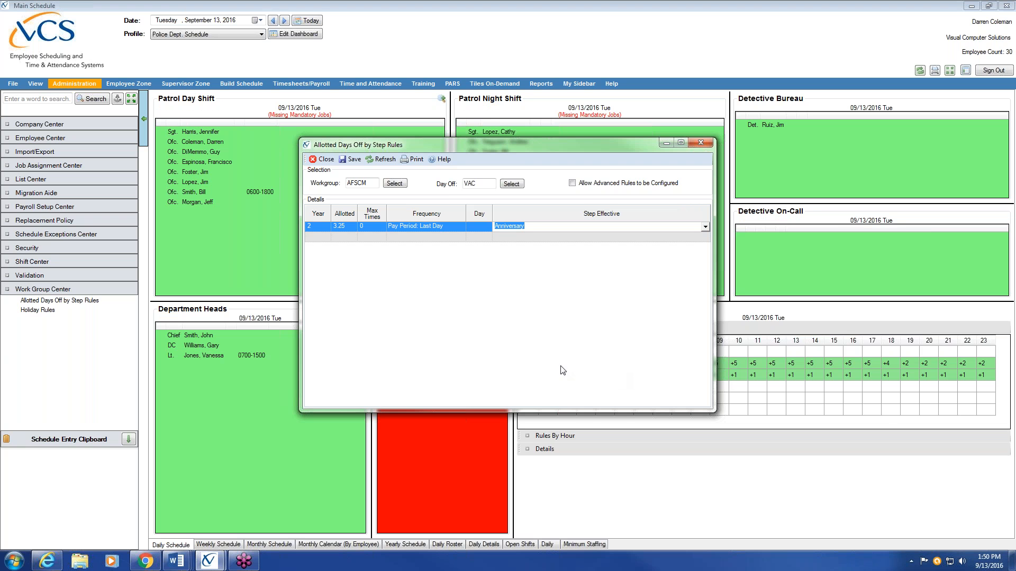
# - Add a year 6 rule allotting 4.5 at Pay Period: Last Day, effective on Anniversary, and compare its allotment with year 2
pyautogui.click(323, 237)
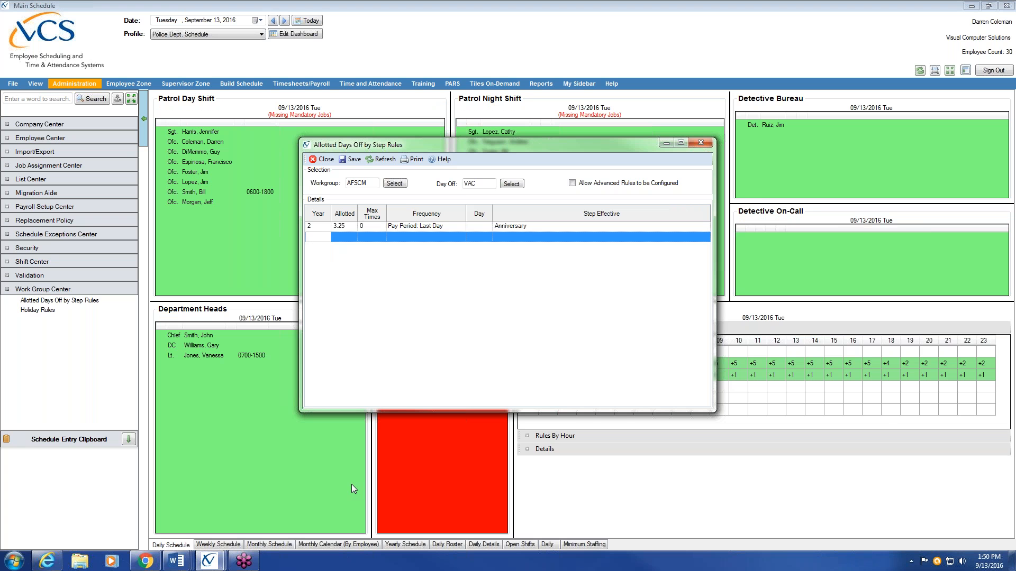
pyautogui.write('6')
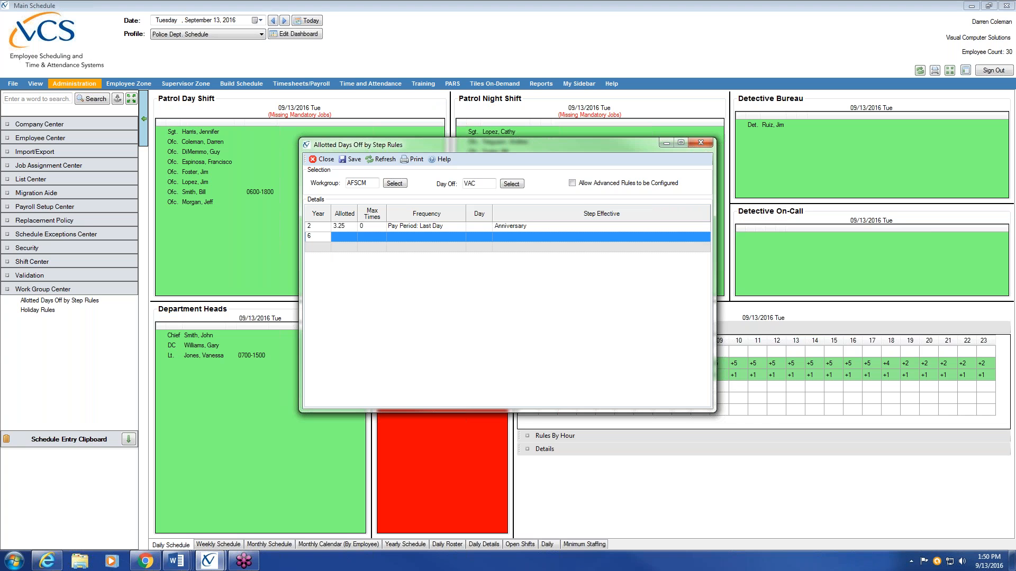
pyautogui.click(352, 236)
pyautogui.click(431, 239)
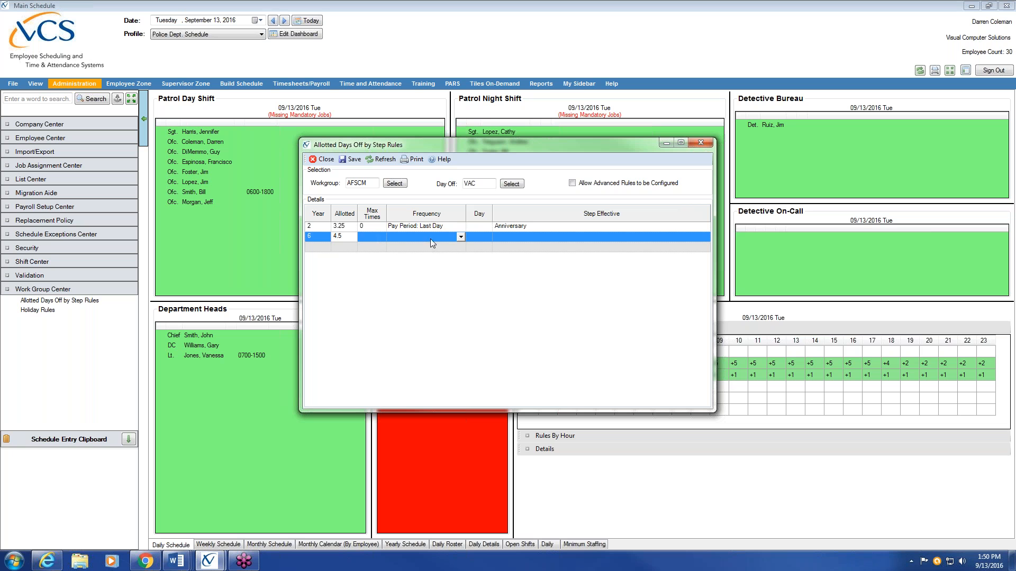
pyautogui.click(460, 237)
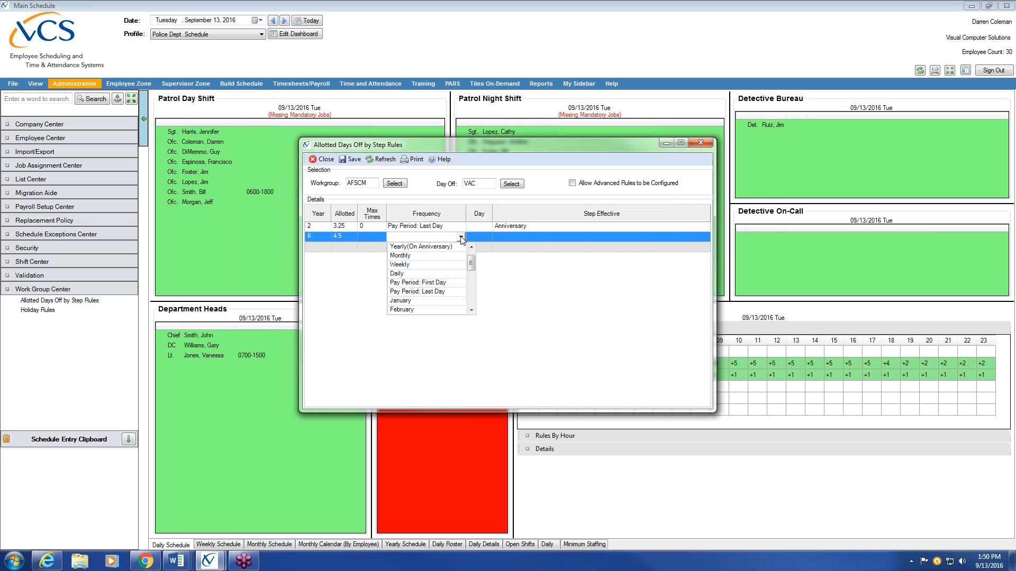
pyautogui.click(440, 292)
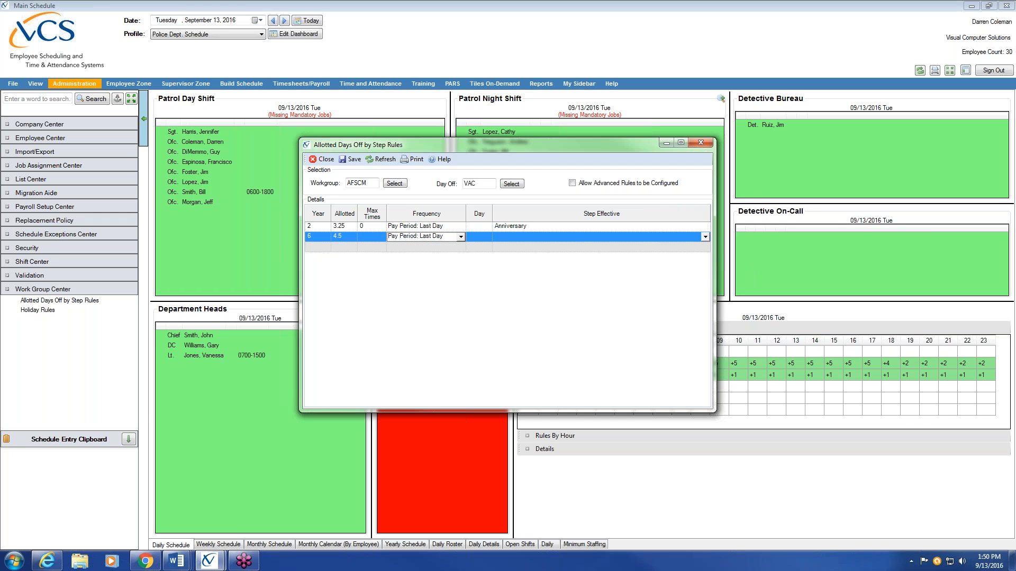
pyautogui.click(705, 237)
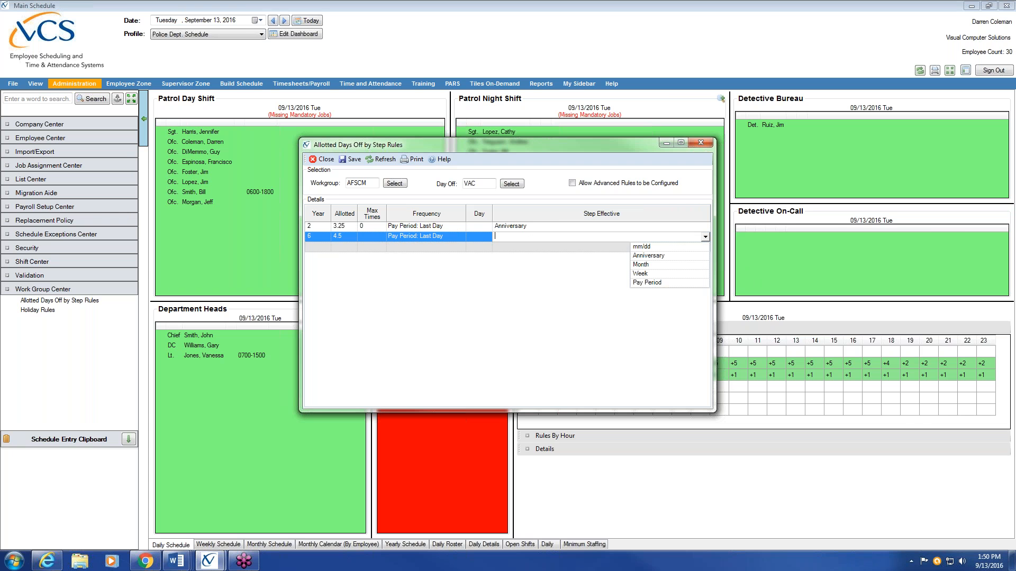
pyautogui.click(659, 259)
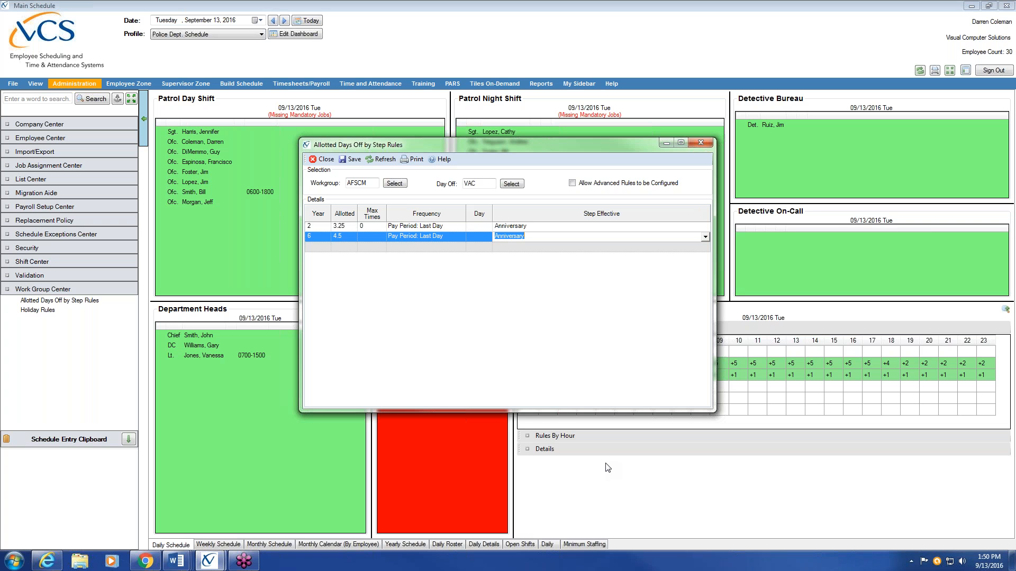
pyautogui.click(342, 227)
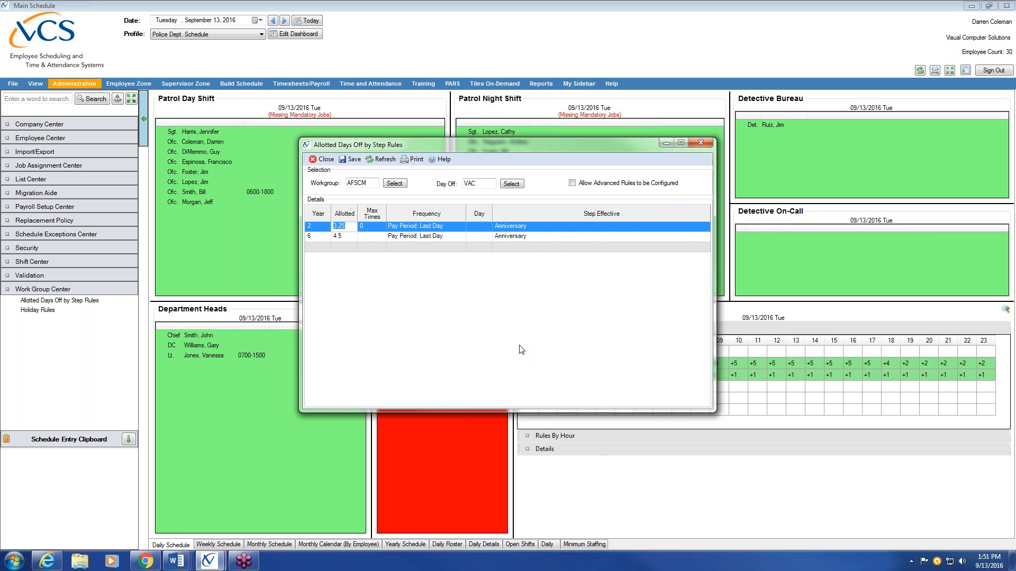
pyautogui.click(342, 237)
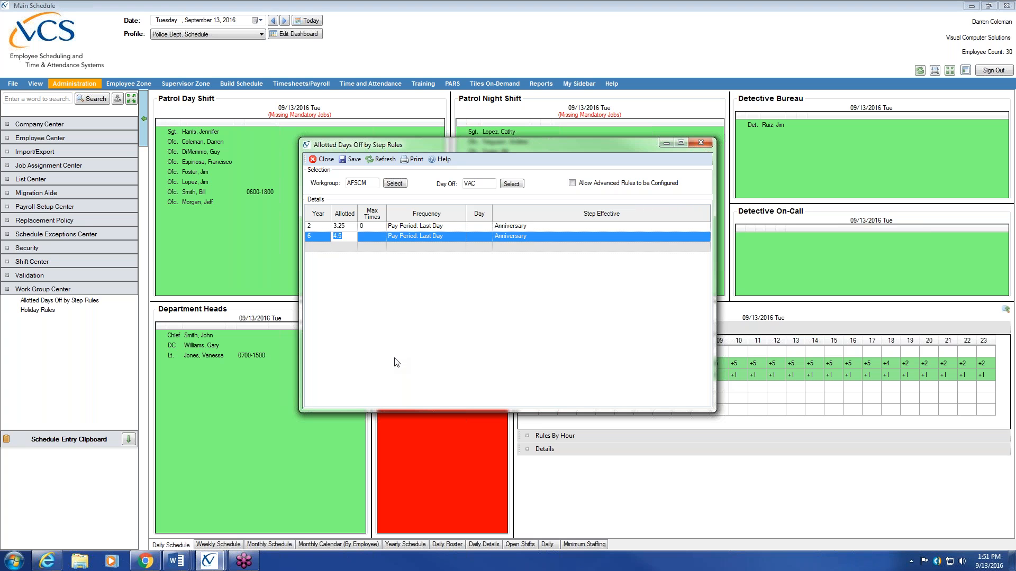
# - Add a year 10 vacation rule with allotted 6, frequency Pay Period: Last Day, and step effective Anniversary
pyautogui.click(317, 246)
pyautogui.write('10')
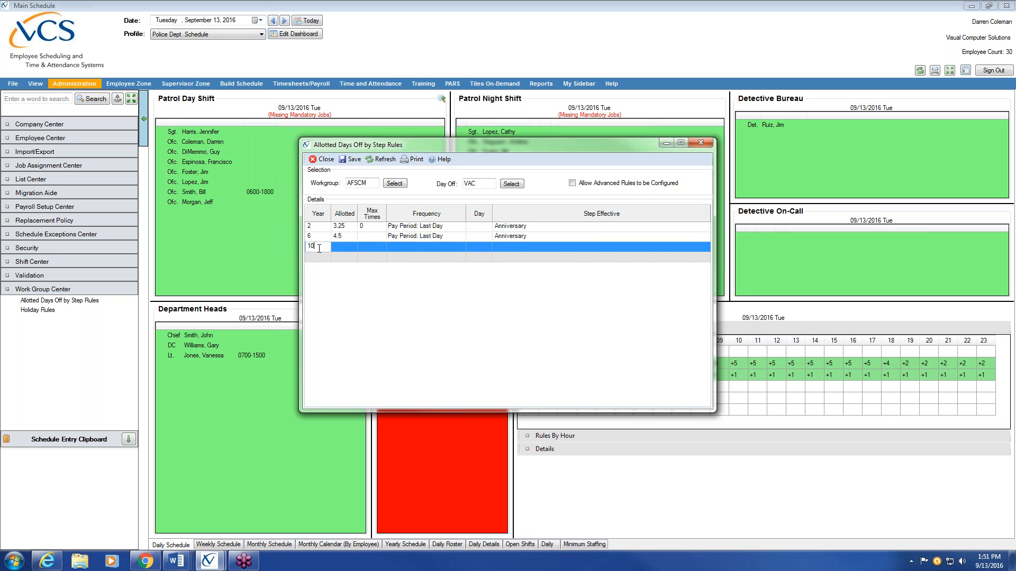
pyautogui.press('Tab')
pyautogui.write('6')
pyautogui.click(461, 247)
pyautogui.click(461, 248)
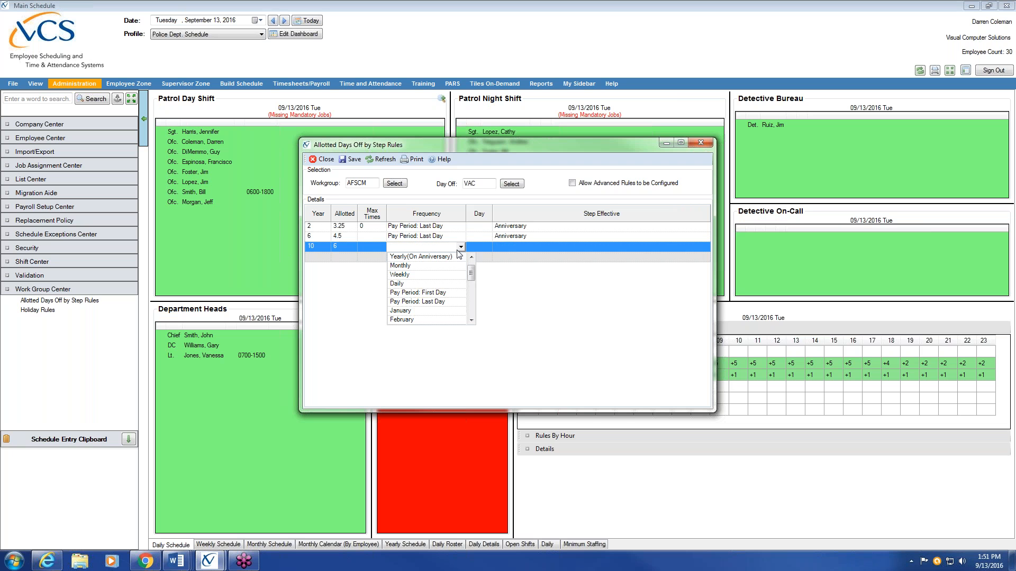
pyautogui.click(446, 301)
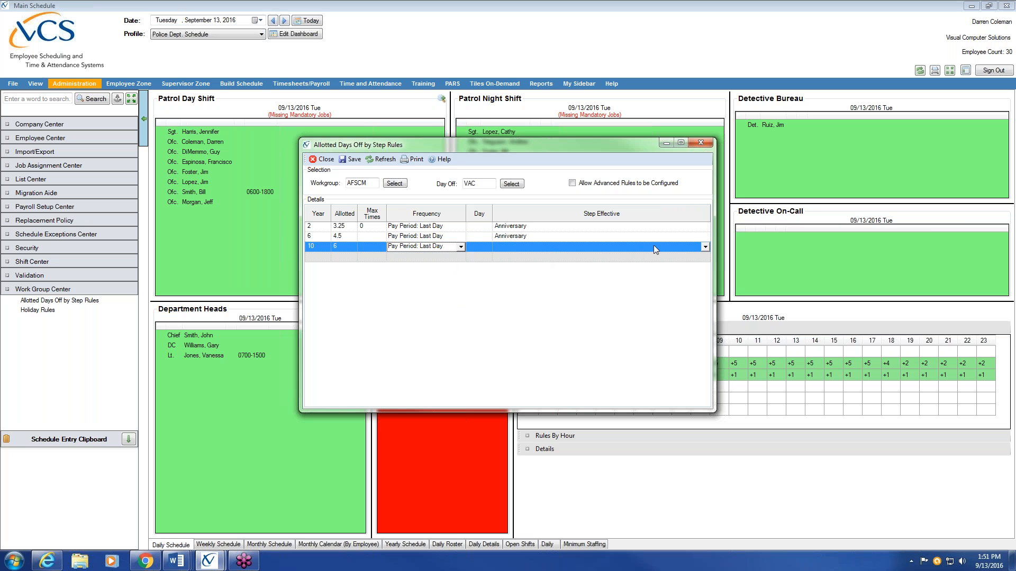
pyautogui.click(705, 247)
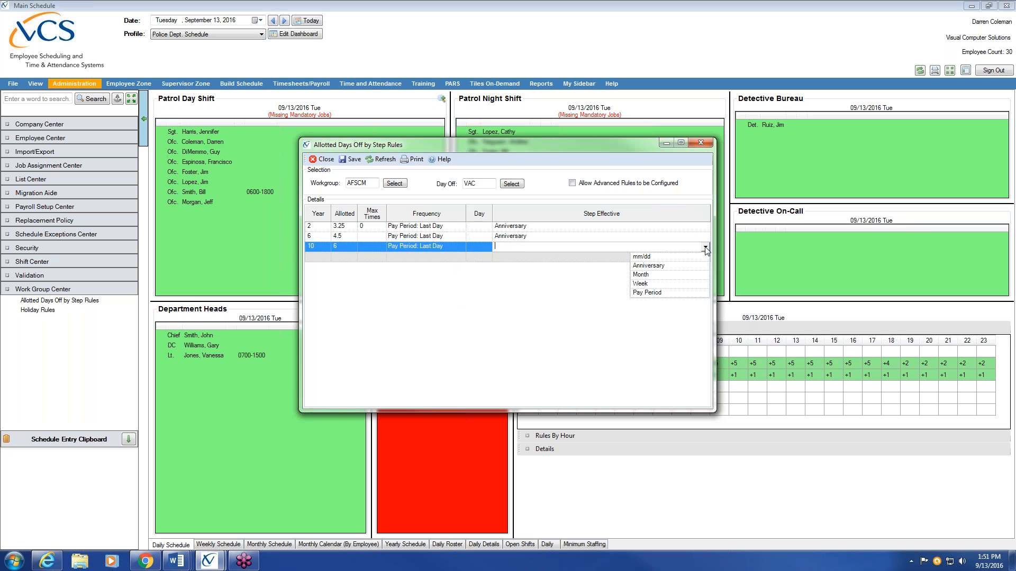
pyautogui.click(657, 267)
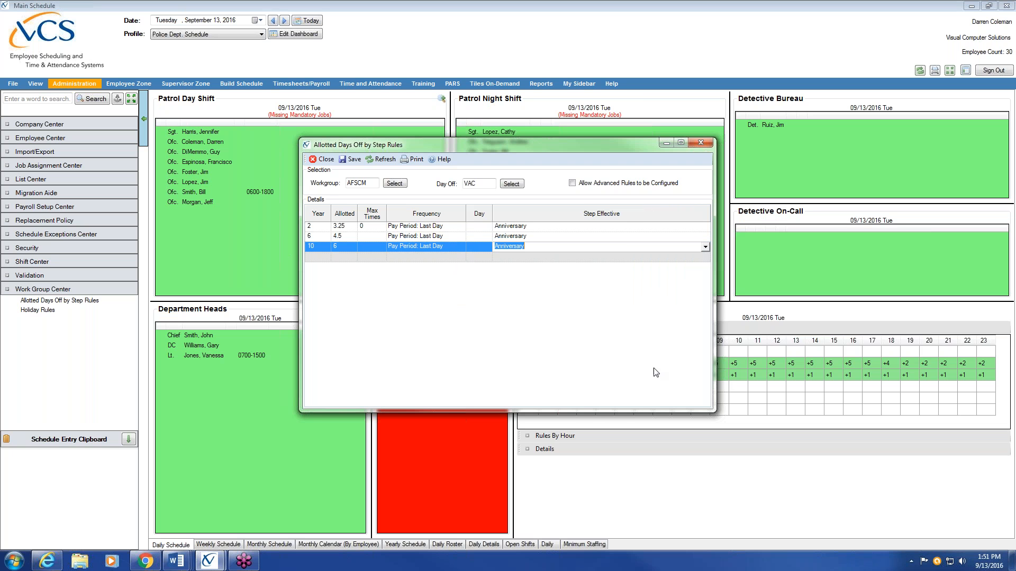
# - Save the AFSCM vacation step rules and dismiss the update notification
pyautogui.click(311, 258)
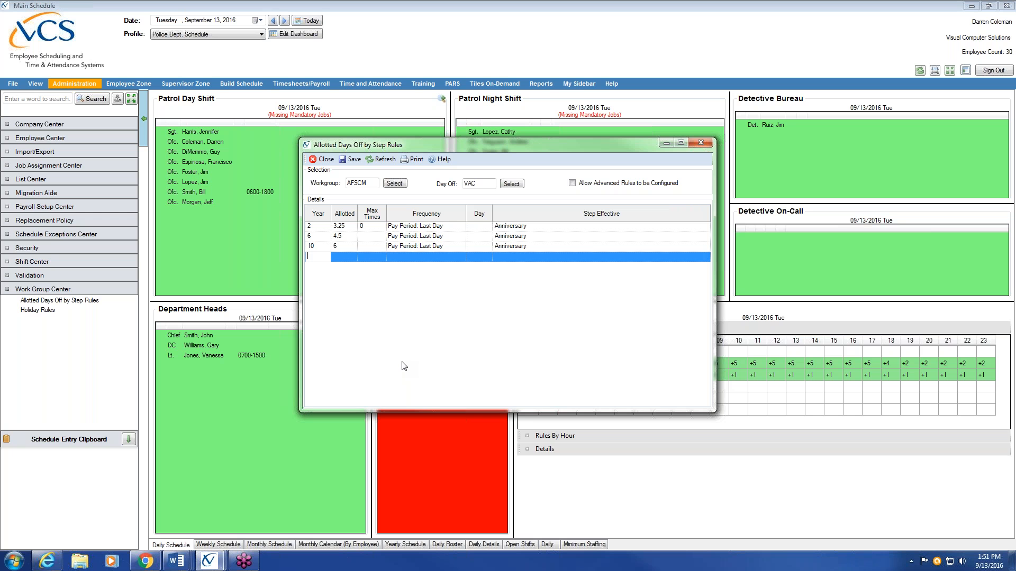
pyautogui.click(356, 158)
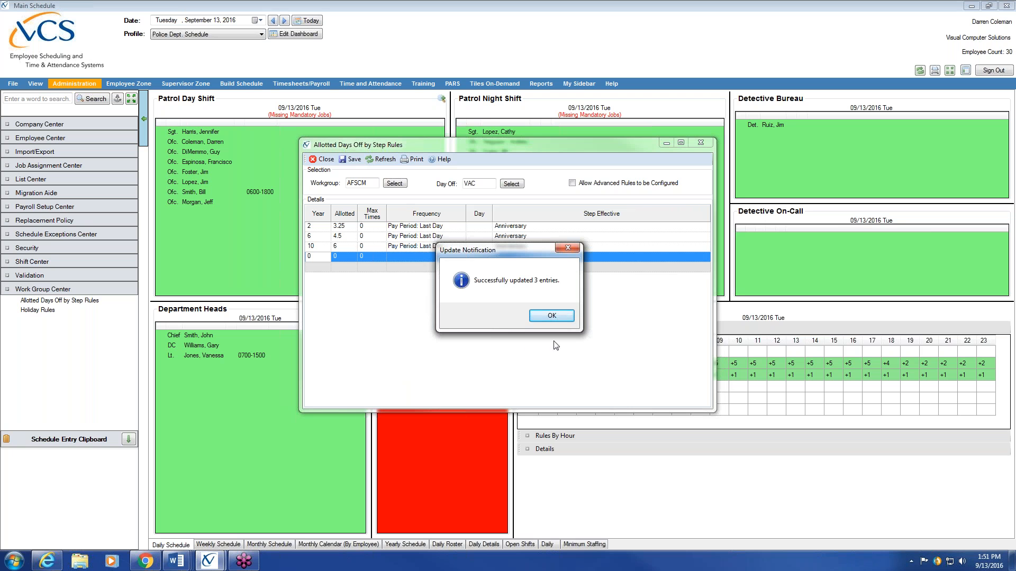
pyautogui.click(551, 315)
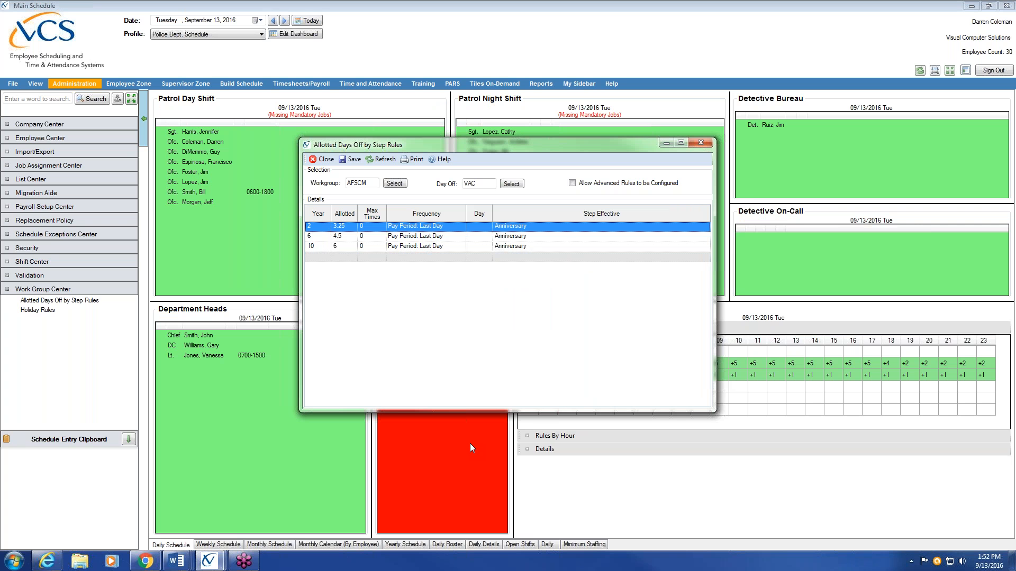
# - Look over the available day off reasons and close the lookup, keeping VAC
pyautogui.click(513, 184)
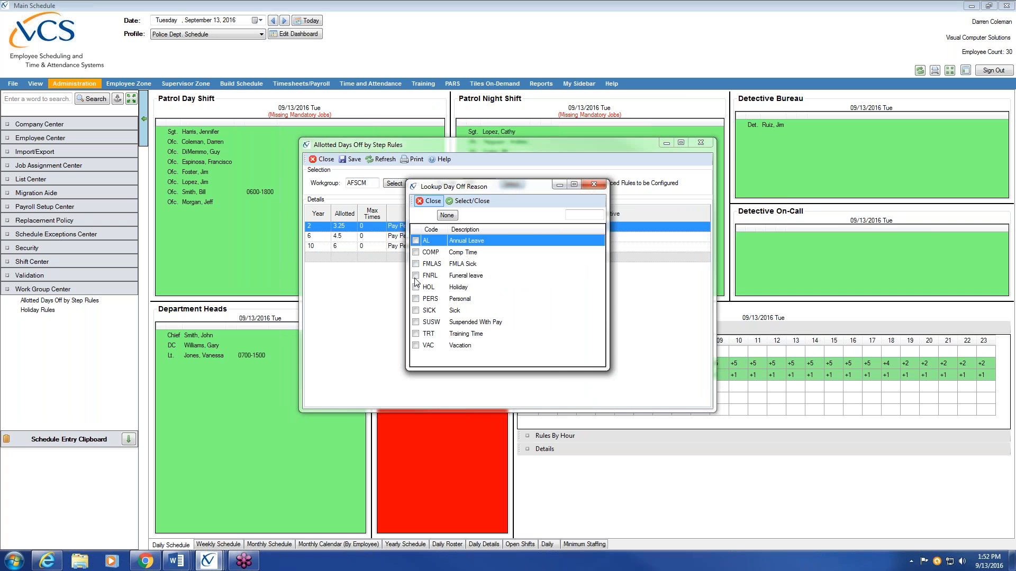
pyautogui.click(375, 337)
pyautogui.click(430, 201)
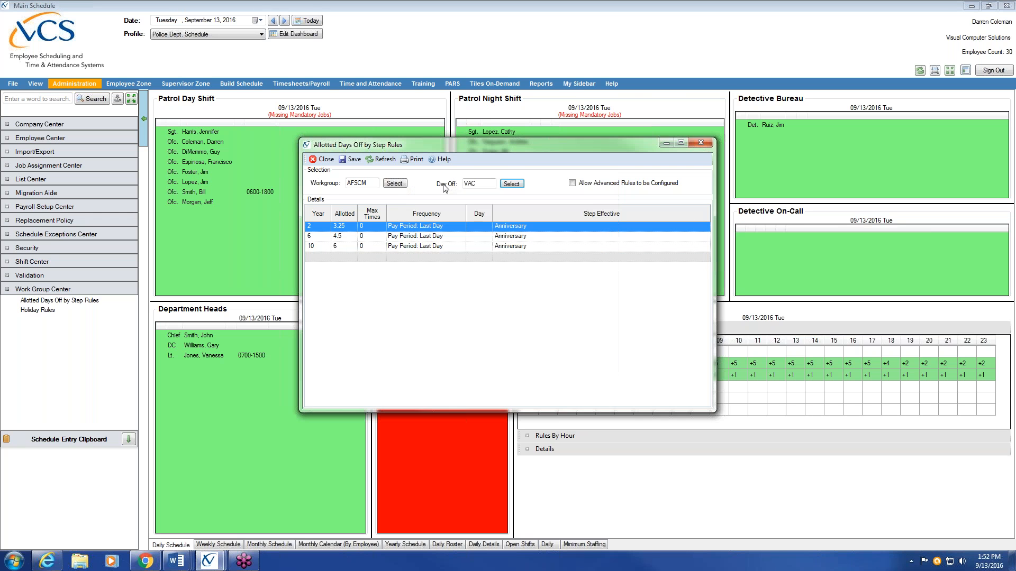
# - Load workgroup SOA's vacation step rules and review the year 2 rule's allotted, max times, frequency, day and step effective values
pyautogui.click(394, 184)
pyautogui.doubleClick(415, 272)
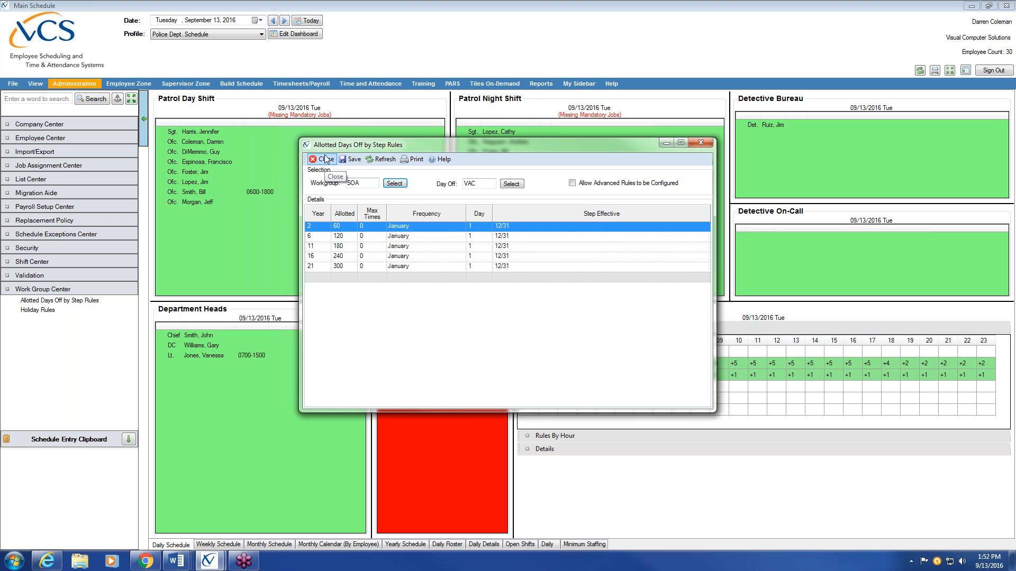
pyautogui.click(353, 229)
pyautogui.click(362, 229)
pyautogui.click(424, 229)
pyautogui.click(488, 230)
pyautogui.click(545, 226)
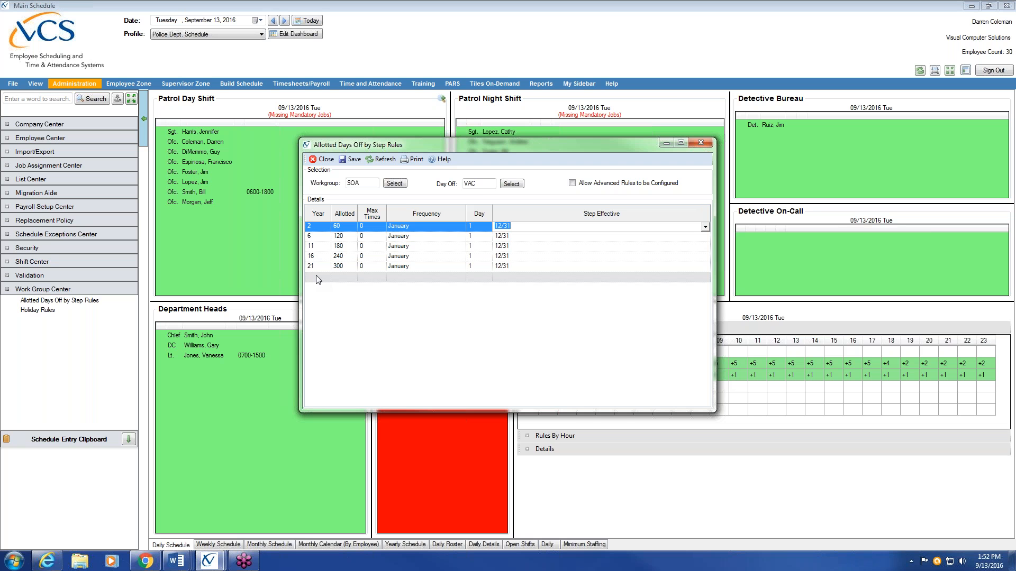
# - Load workgroup AFSCM's allotted days off step rules for the day off reason PERS
pyautogui.click(394, 184)
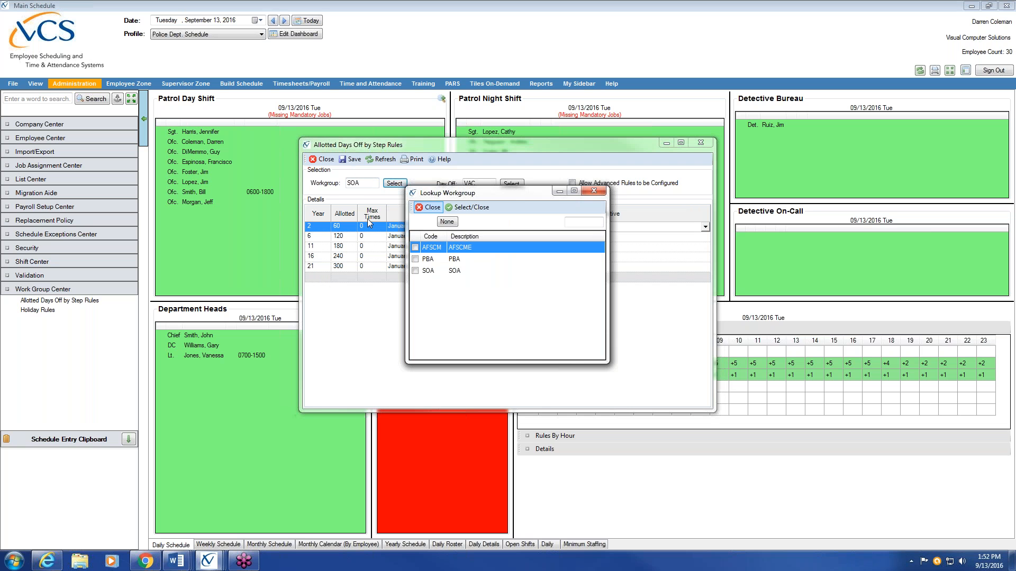
pyautogui.doubleClick(415, 248)
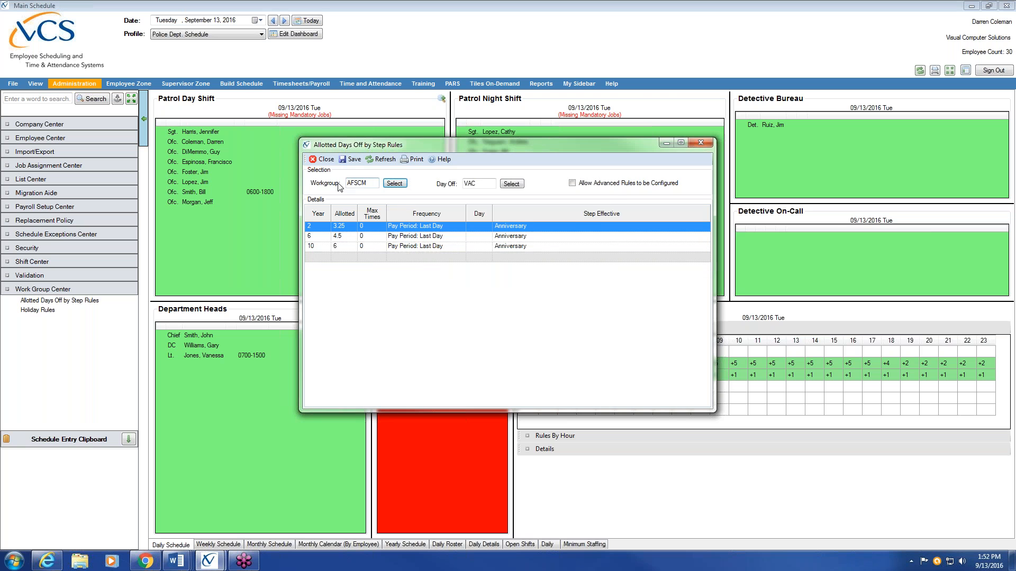
pyautogui.click(511, 184)
pyautogui.click(418, 300)
pyautogui.doubleClick(418, 300)
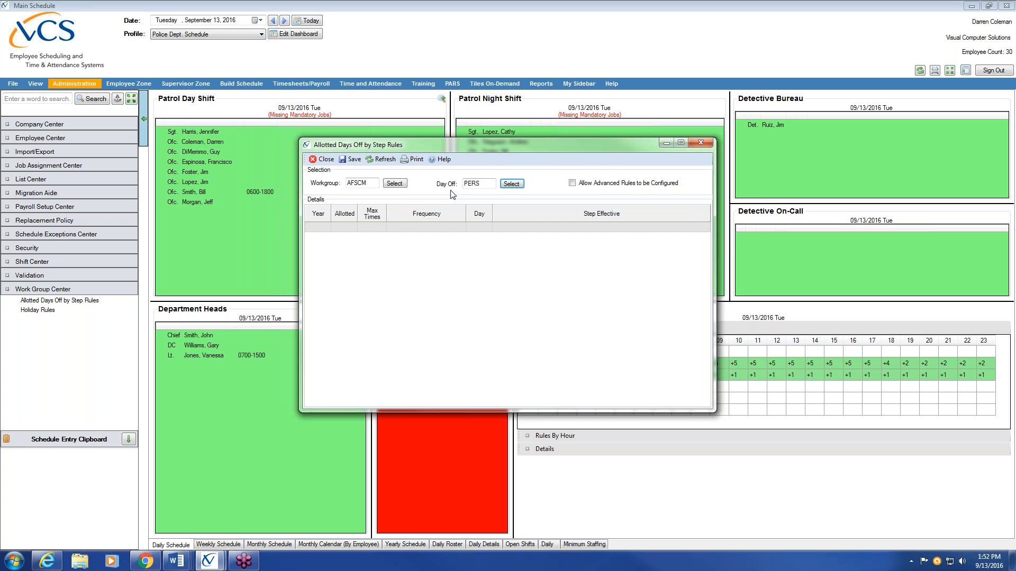
# - Add a year 2 rule for personal days with allotted 32 and frequency January
pyautogui.click(325, 229)
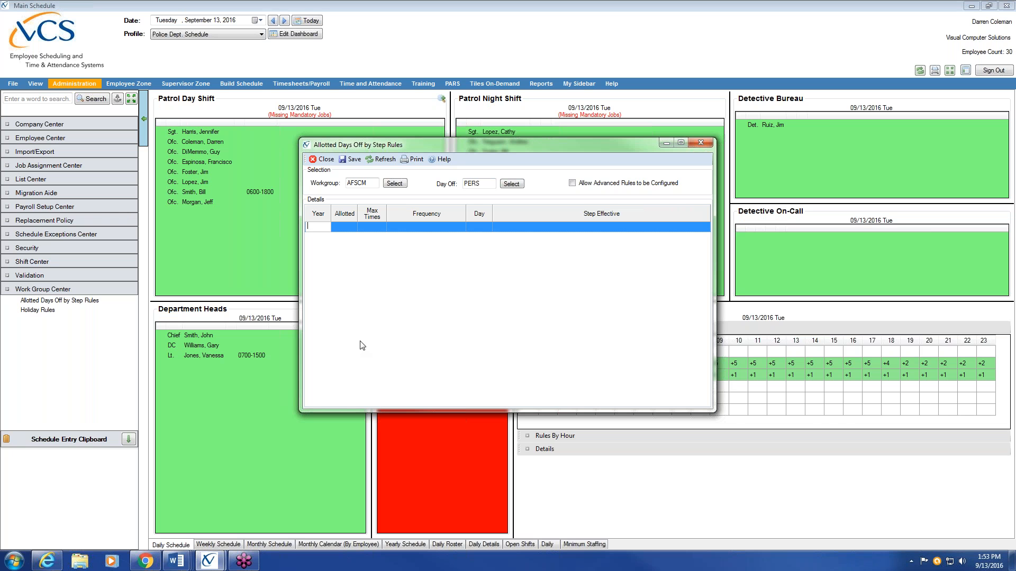
pyautogui.write('2')
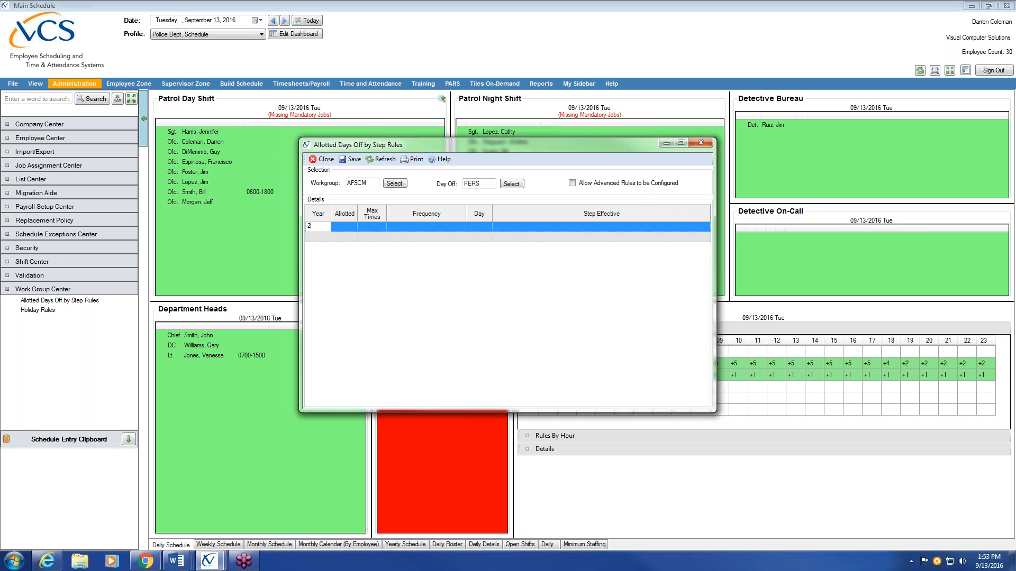
pyautogui.click(354, 226)
pyautogui.write('32')
pyautogui.click(461, 226)
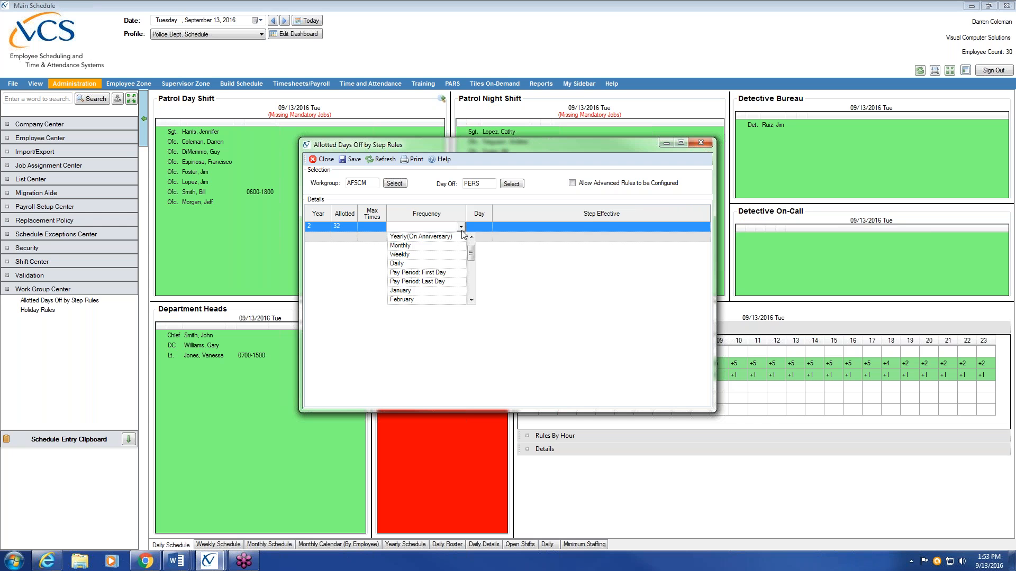
pyautogui.moveTo(470, 253)
pyautogui.mouseDown()
pyautogui.moveTo(472, 284)
pyautogui.moveTo(469, 234)
pyautogui.mouseUp()
pyautogui.click(451, 300)
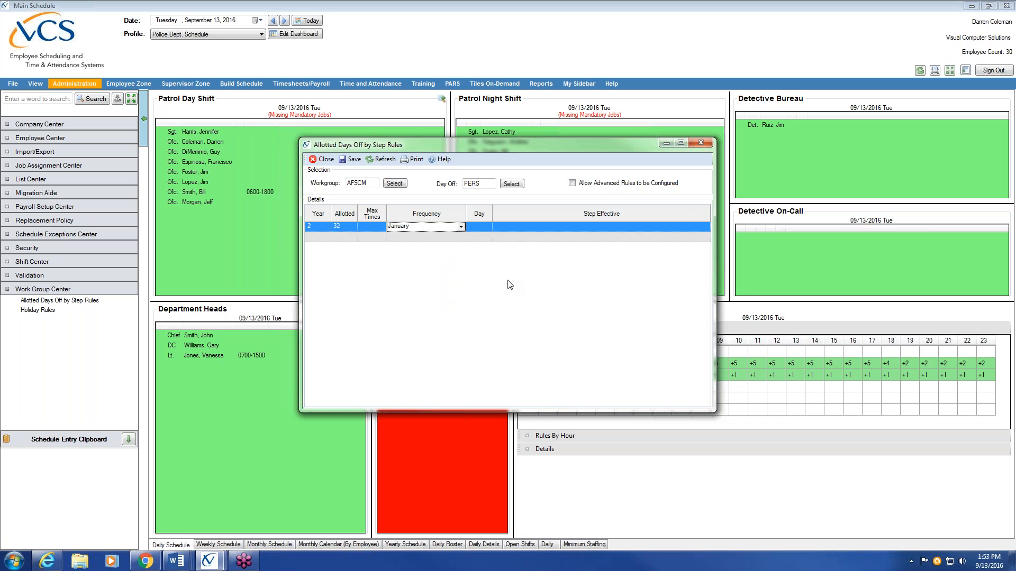
# - Set the year 2 rule's day to 1 and step effective to 12/31, and save the AFSCM personal day rules
pyautogui.click(486, 227)
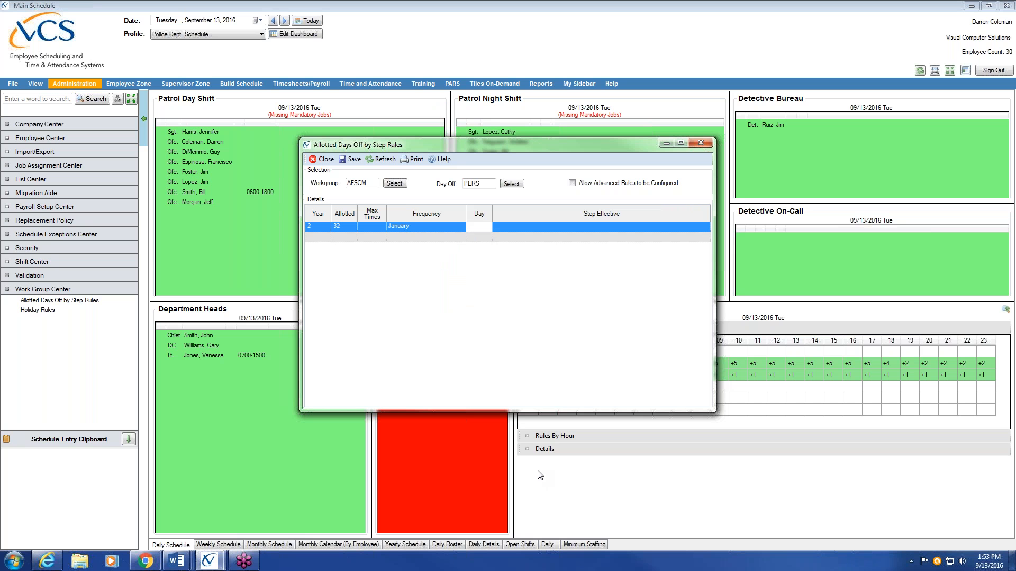
pyautogui.write('1')
pyautogui.click(704, 226)
pyautogui.click(656, 237)
pyautogui.click(656, 239)
pyautogui.write('12/31')
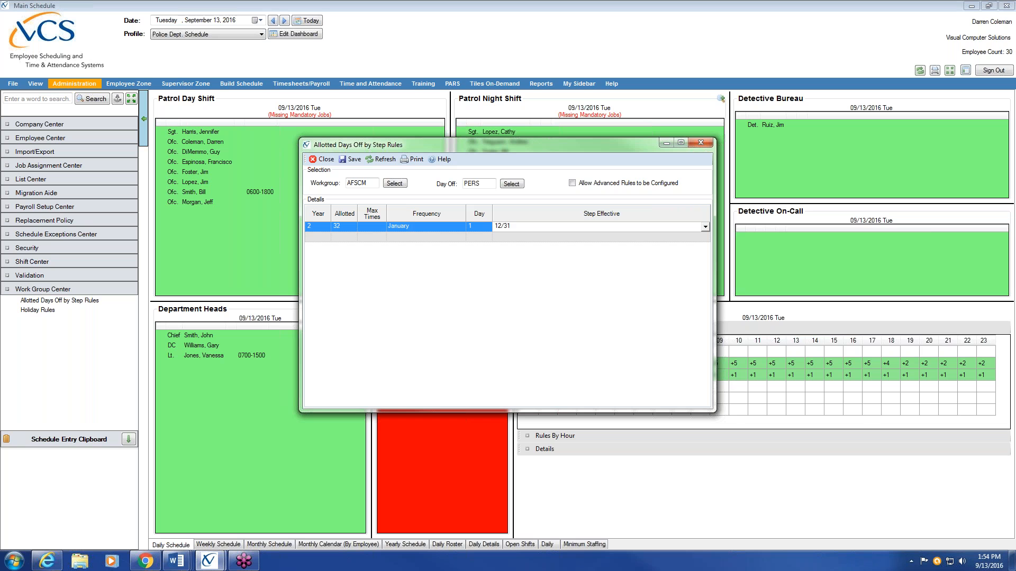
pyautogui.click(353, 160)
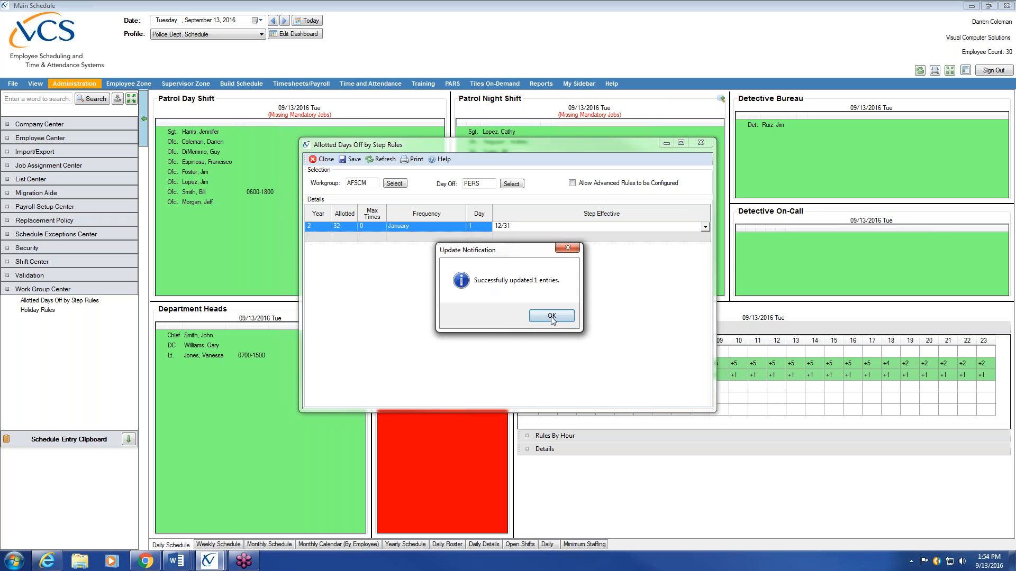
pyautogui.click(551, 316)
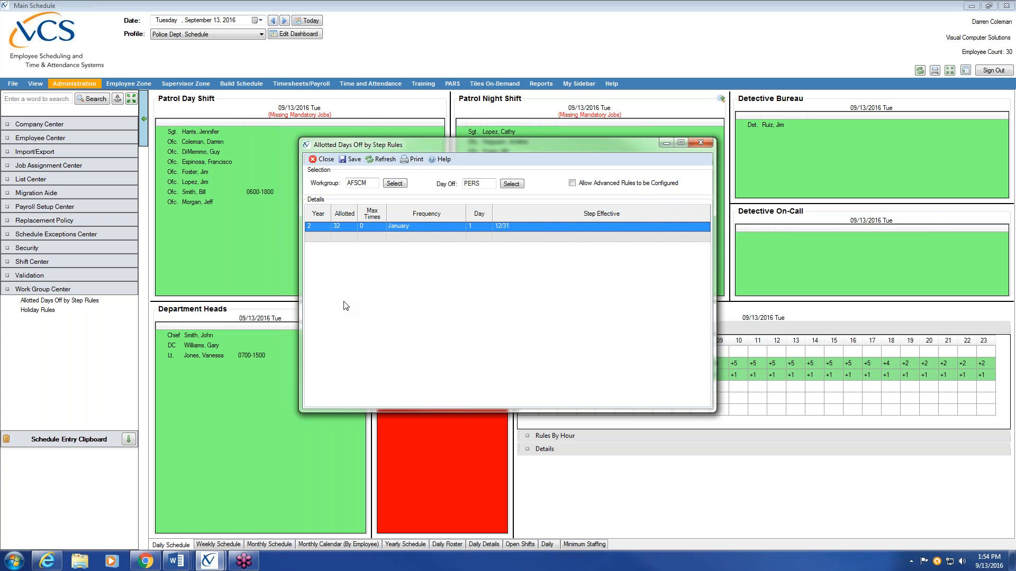
# - Open the day off codes setup and compare the Track as Day Off setting of the vacation and funeral leave codes
pyautogui.click(315, 227)
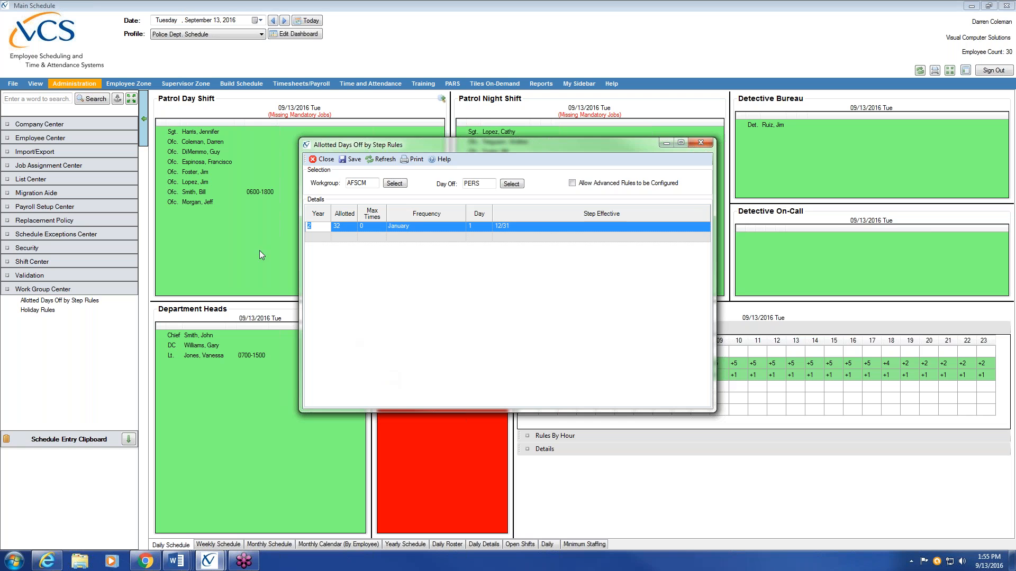
pyautogui.click(67, 86)
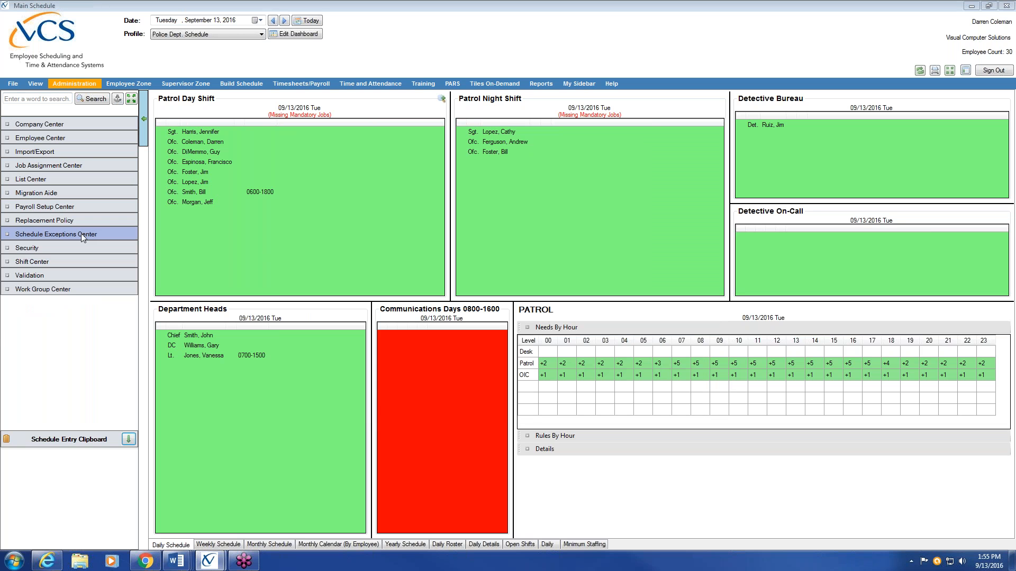
pyautogui.click(81, 234)
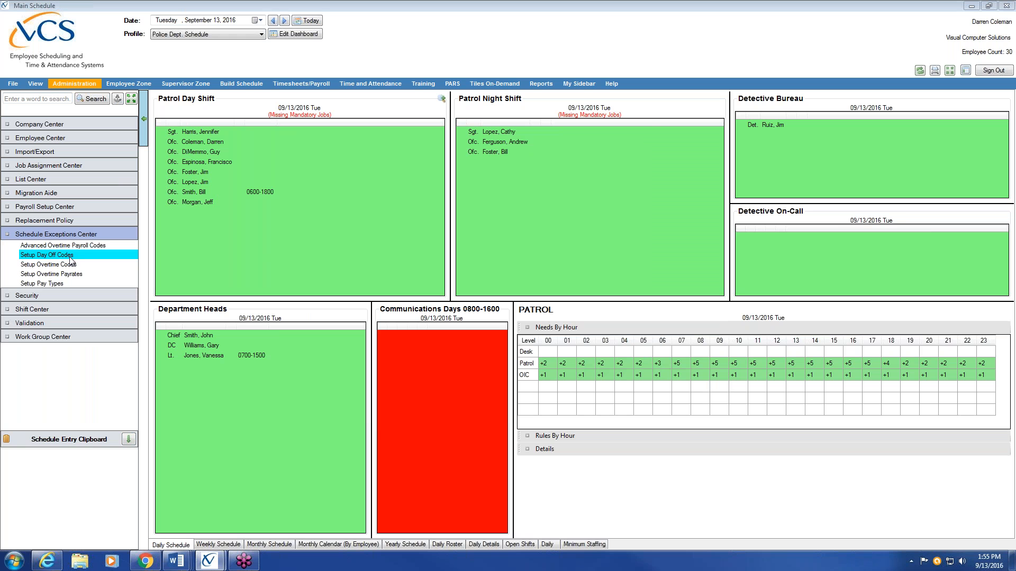
pyautogui.click(104, 254)
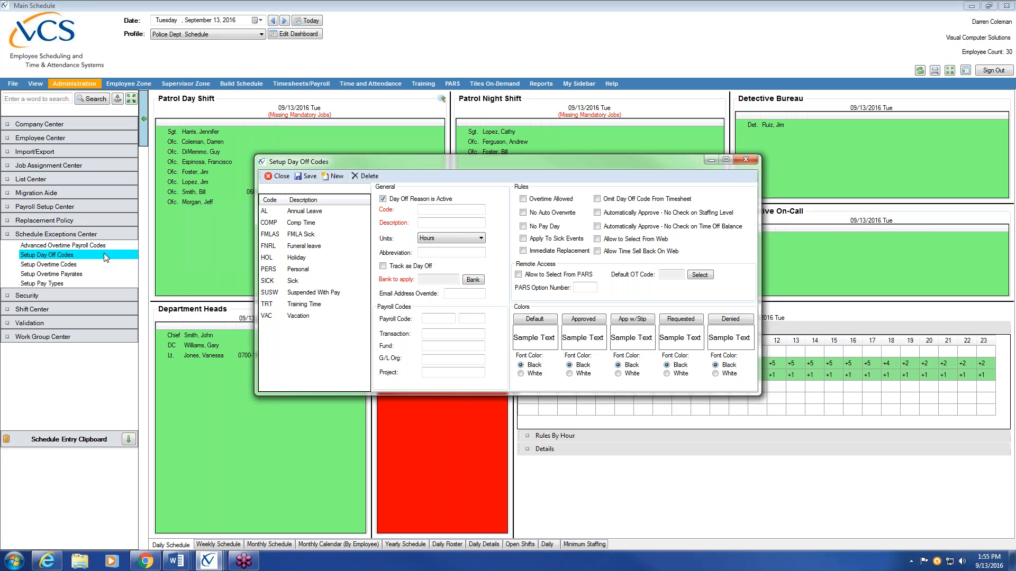
pyautogui.click(284, 317)
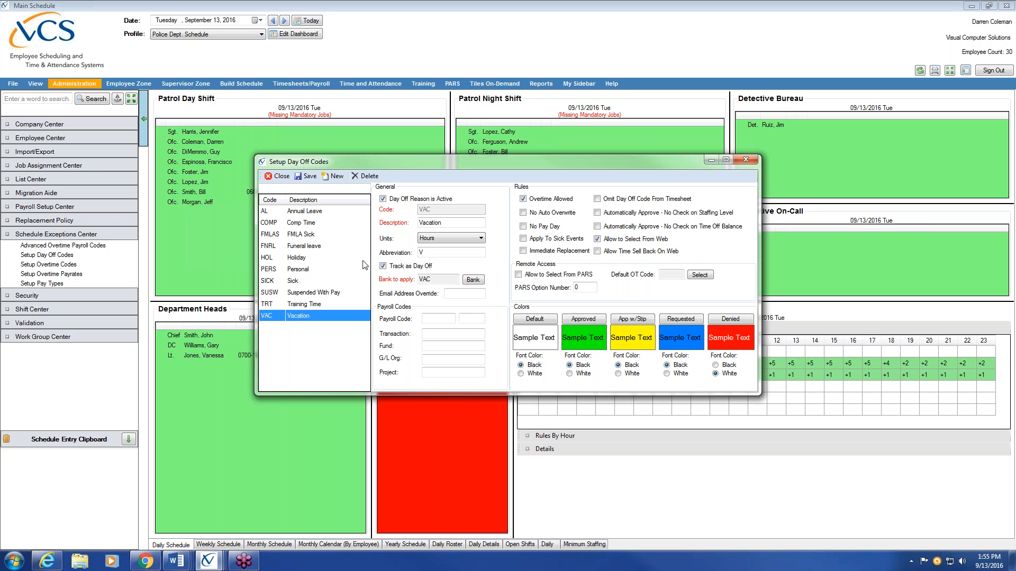
pyautogui.click(317, 248)
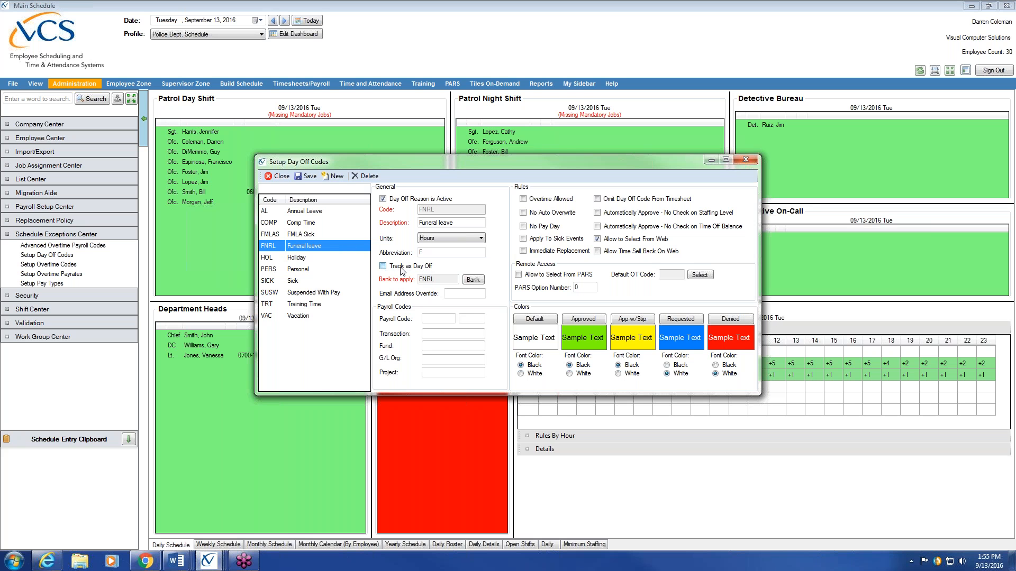
pyautogui.click(301, 317)
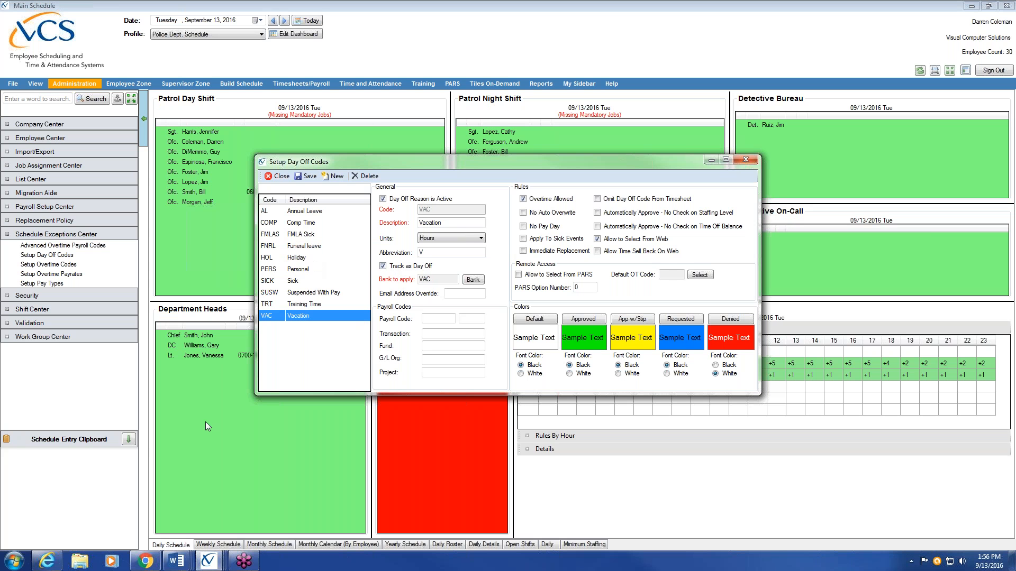
# - Look over the day off reasons offered for the step rules, close the lookup and return to the day off codes setup
pyautogui.moveTo(217, 563)
pyautogui.click(253, 515)
pyautogui.click(518, 186)
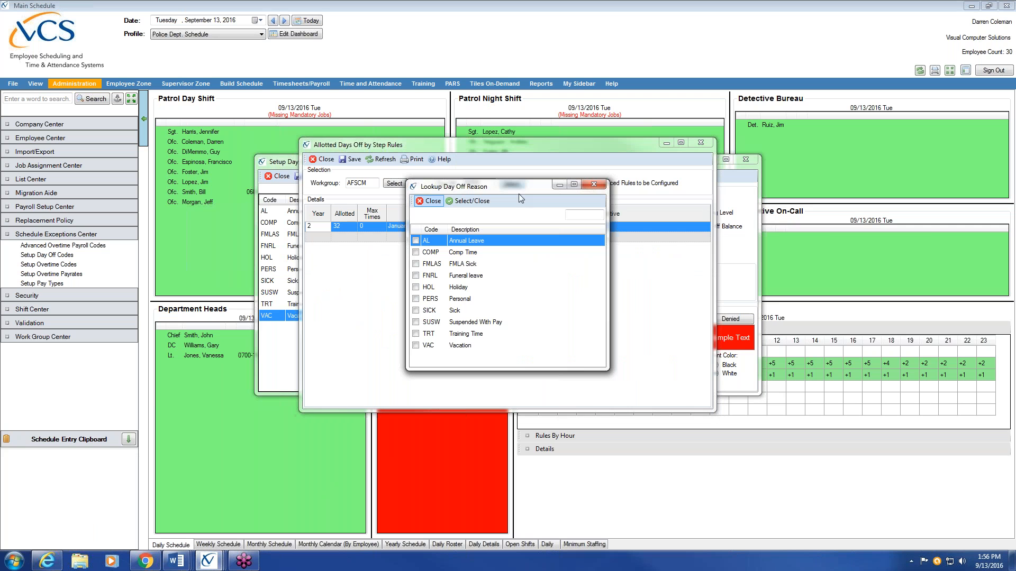
pyautogui.click(433, 202)
pyautogui.click(292, 166)
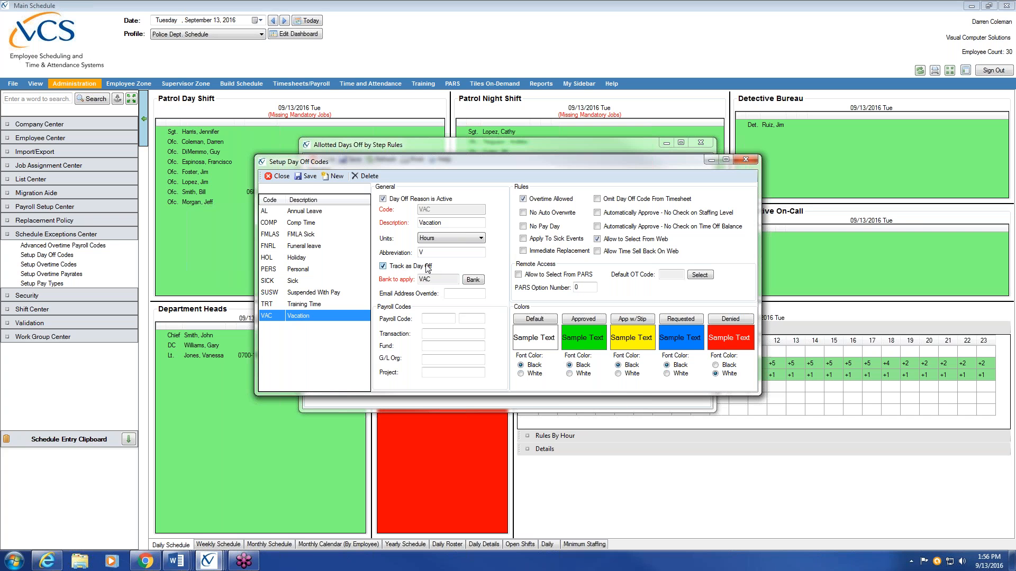
# - Check the unit options for the vacation code, set the Personal code's units to Days, and save it
pyautogui.click(481, 238)
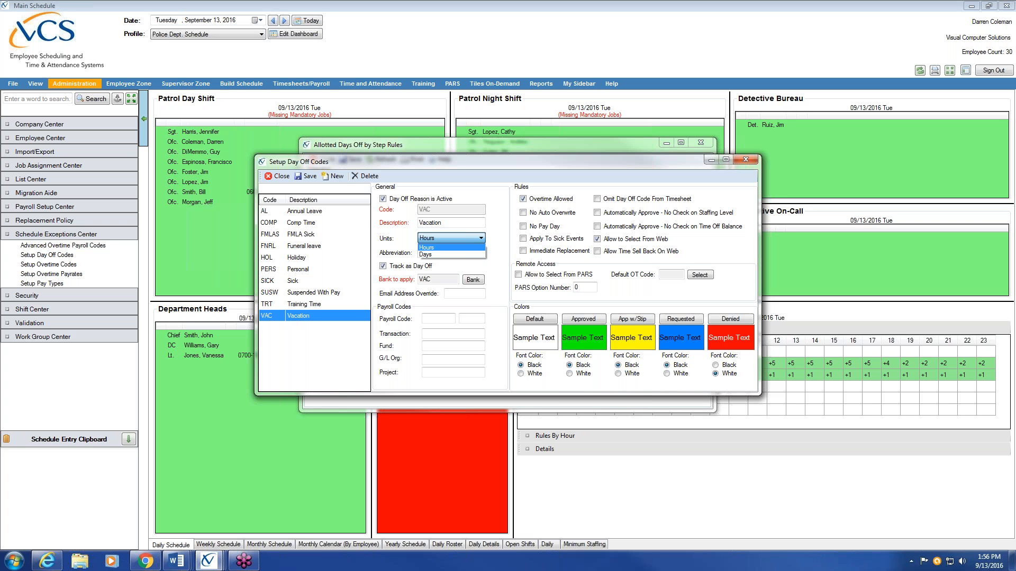
pyautogui.click(286, 271)
pyautogui.click(285, 271)
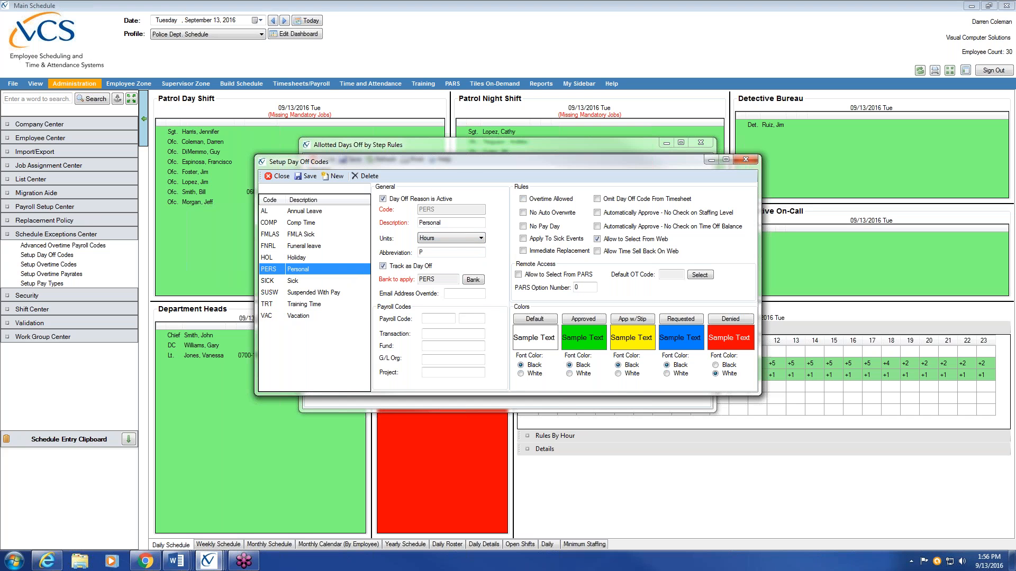
pyautogui.click(457, 239)
pyautogui.click(461, 255)
pyautogui.click(307, 179)
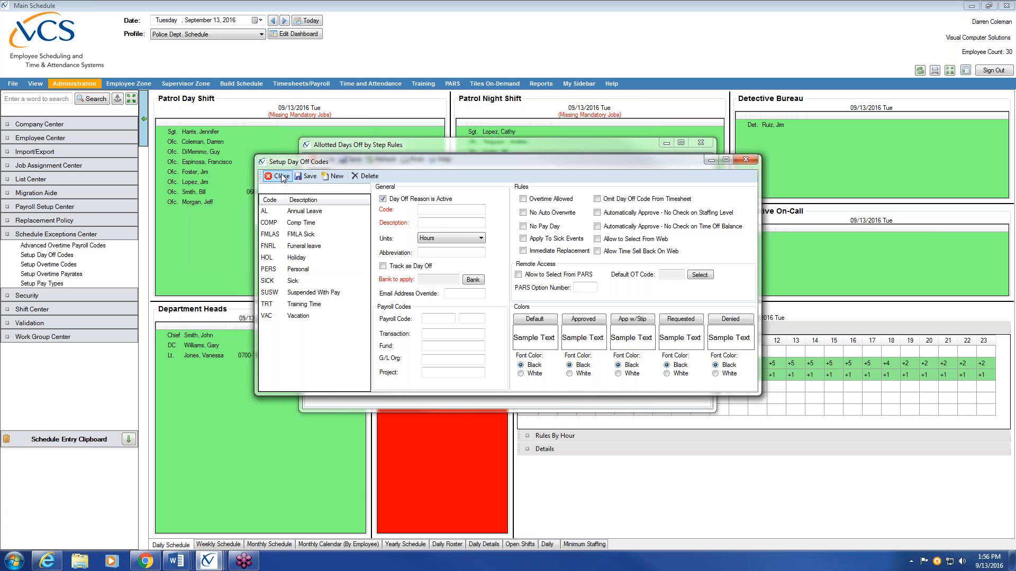
# - Review the allotted value of AFSCM's year 2 personal rule, and close the step rules and day off codes windows
pyautogui.moveTo(208, 560)
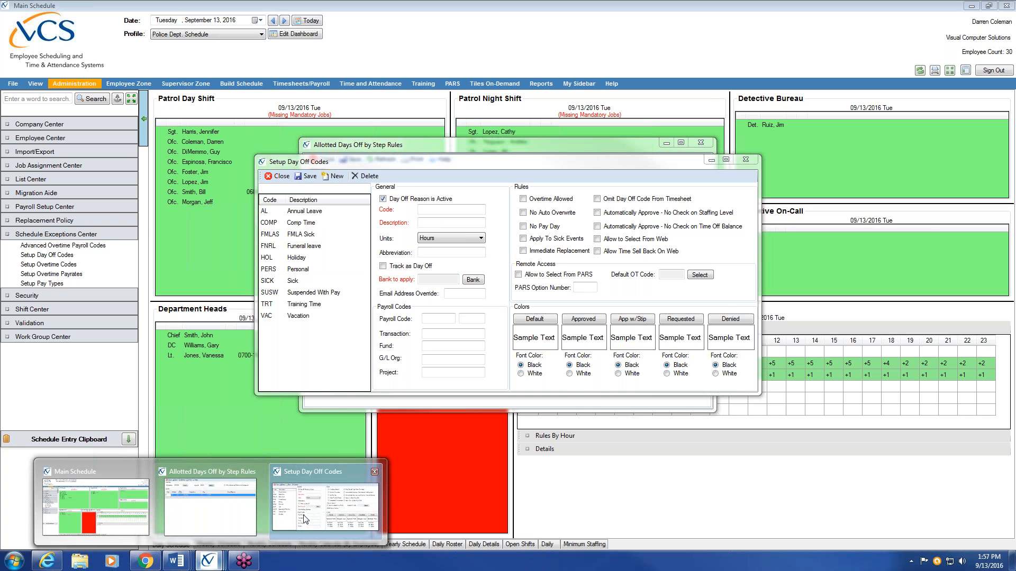
pyautogui.click(222, 514)
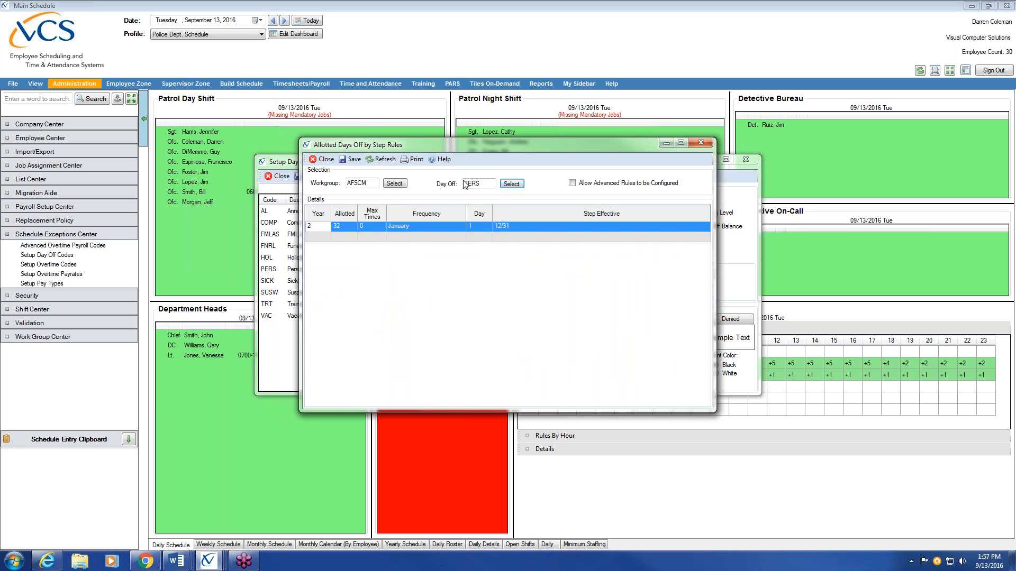
pyautogui.click(348, 227)
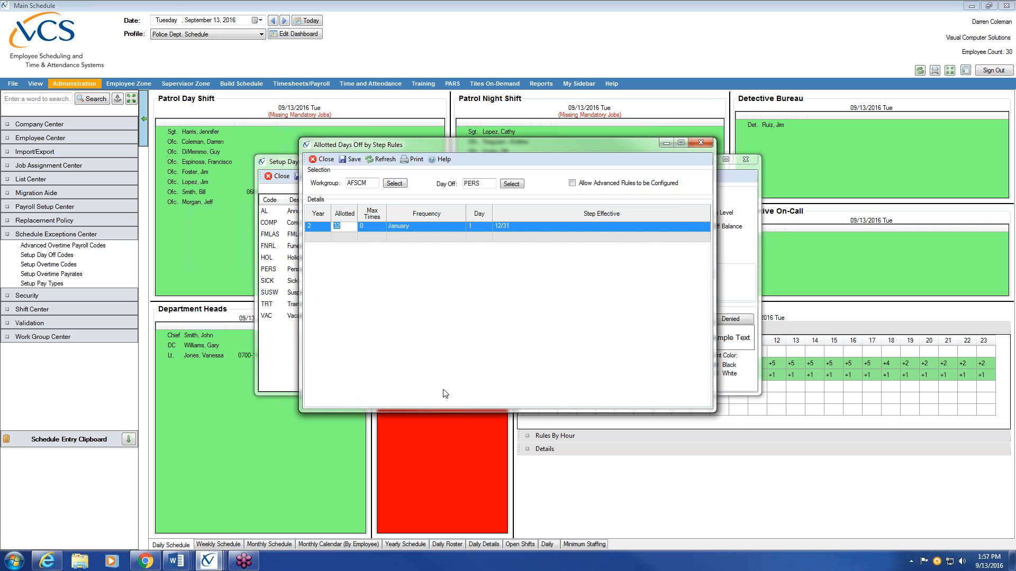
pyautogui.click(705, 146)
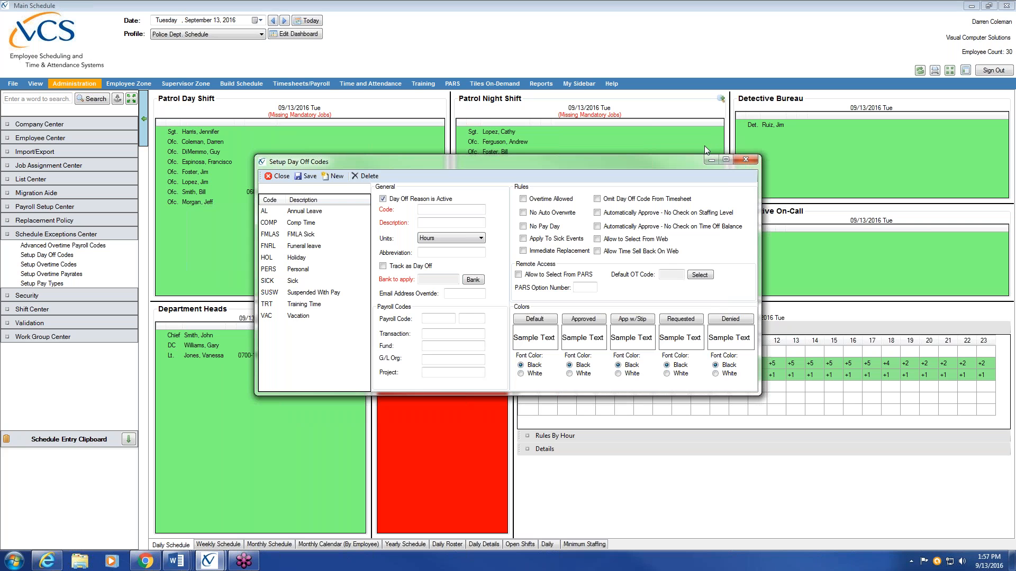
pyautogui.click(279, 176)
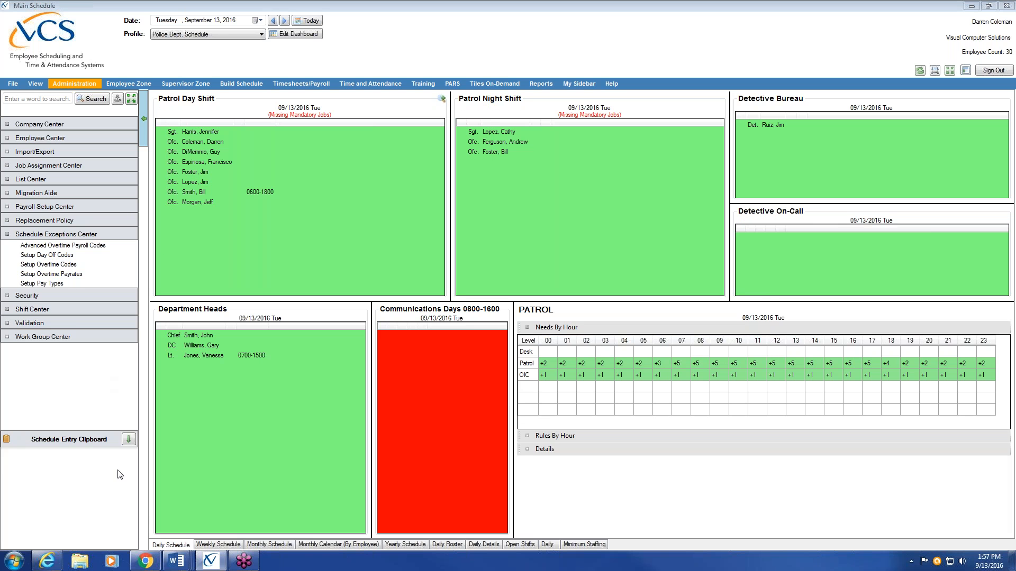
# - Reopen the allotted days off step rules, review workgroup PBA's VAC rules, and close them
pyautogui.click(56, 234)
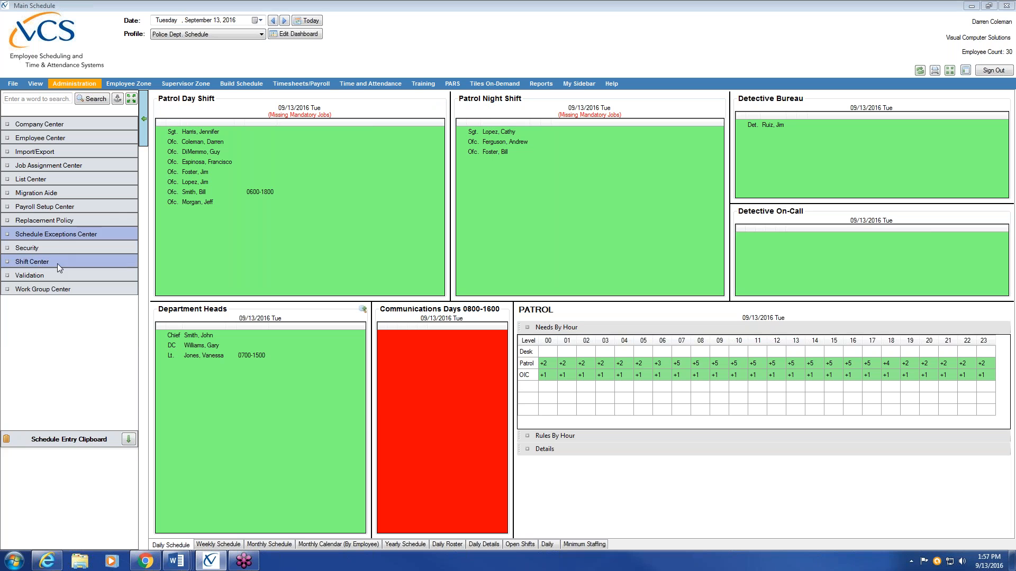
pyautogui.click(65, 290)
pyautogui.click(66, 301)
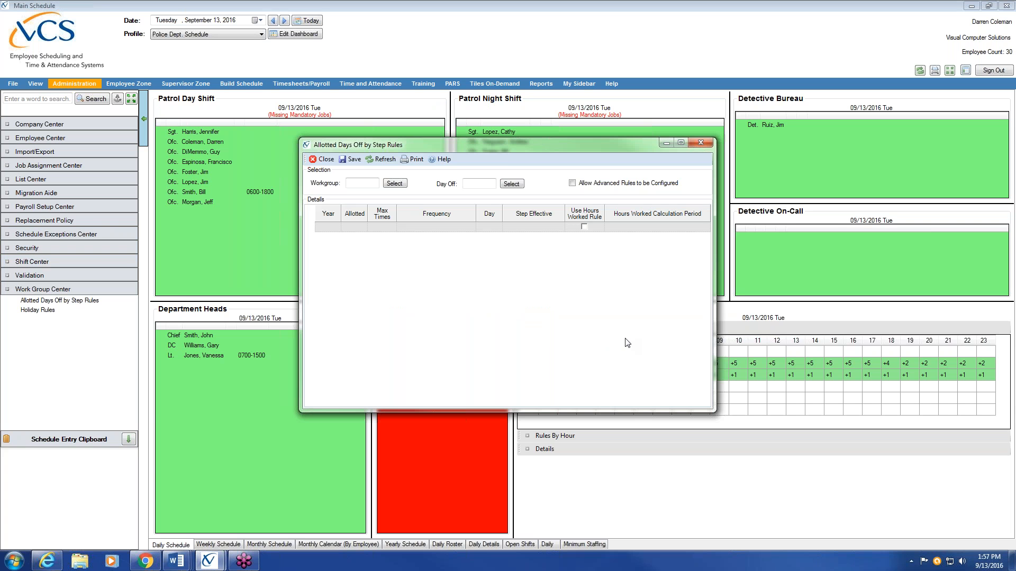
pyautogui.click(394, 184)
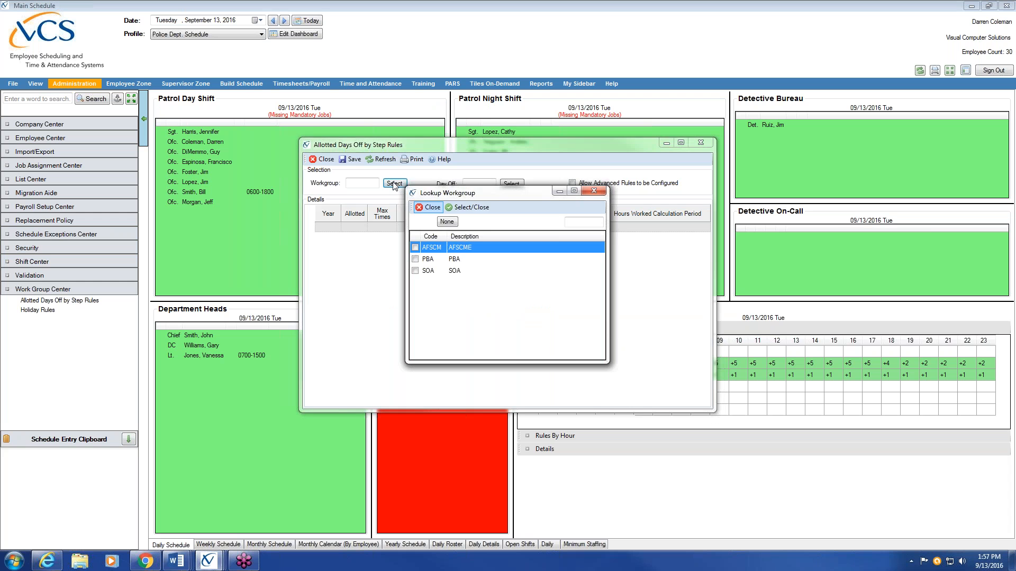
pyautogui.doubleClick(417, 260)
pyautogui.click(511, 184)
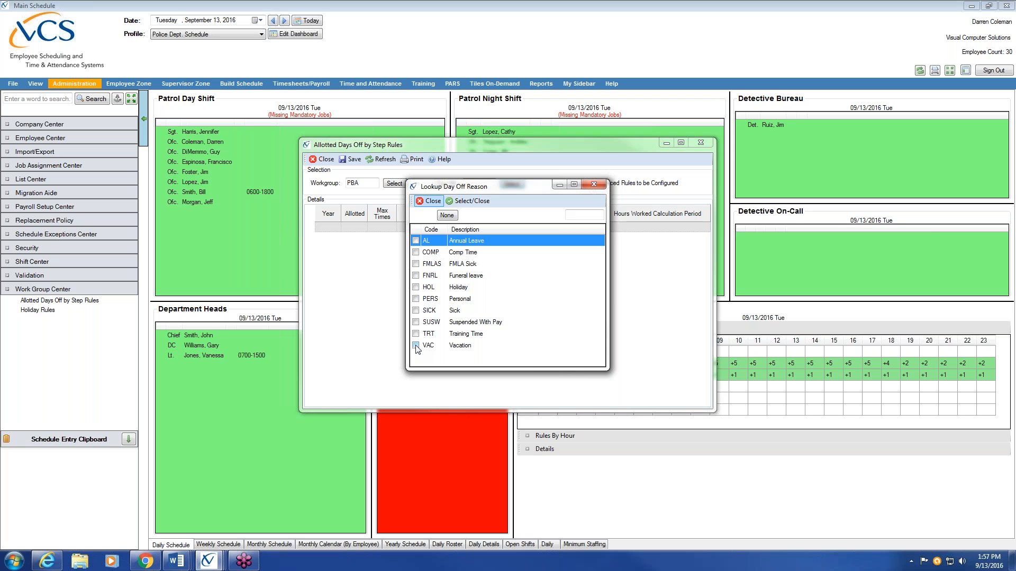
pyautogui.doubleClick(416, 347)
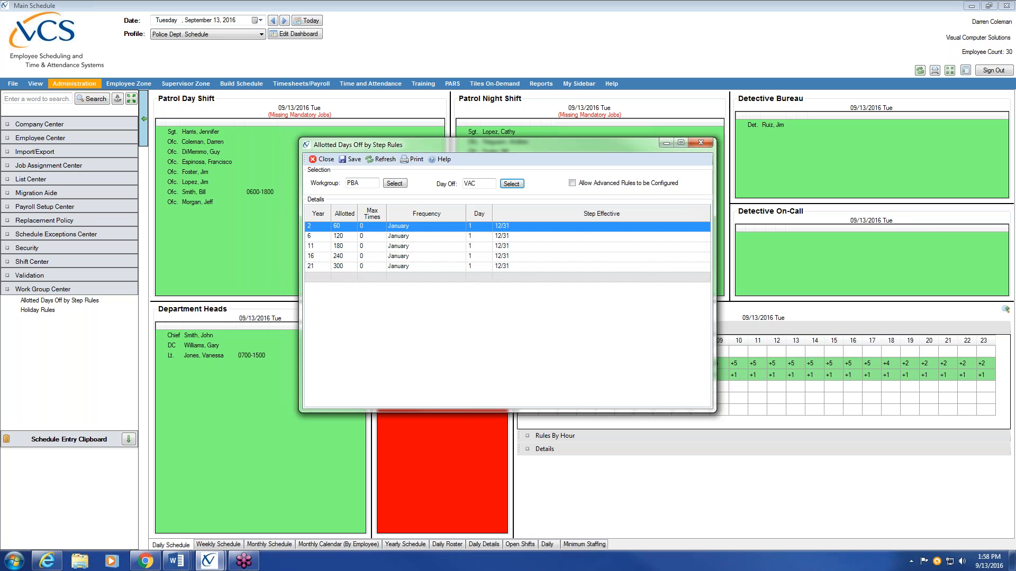
pyautogui.click(325, 160)
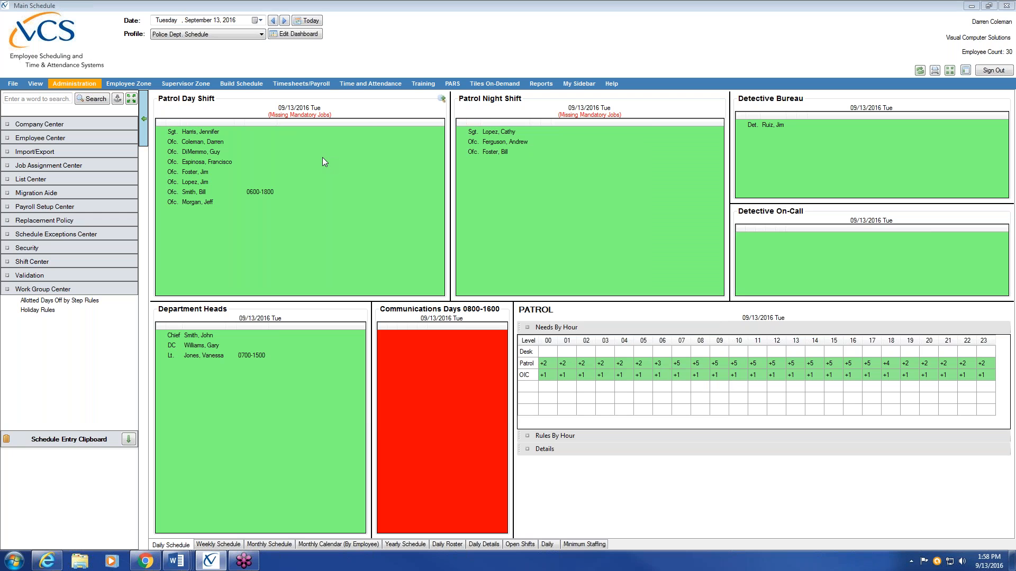
pyautogui.click(99, 289)
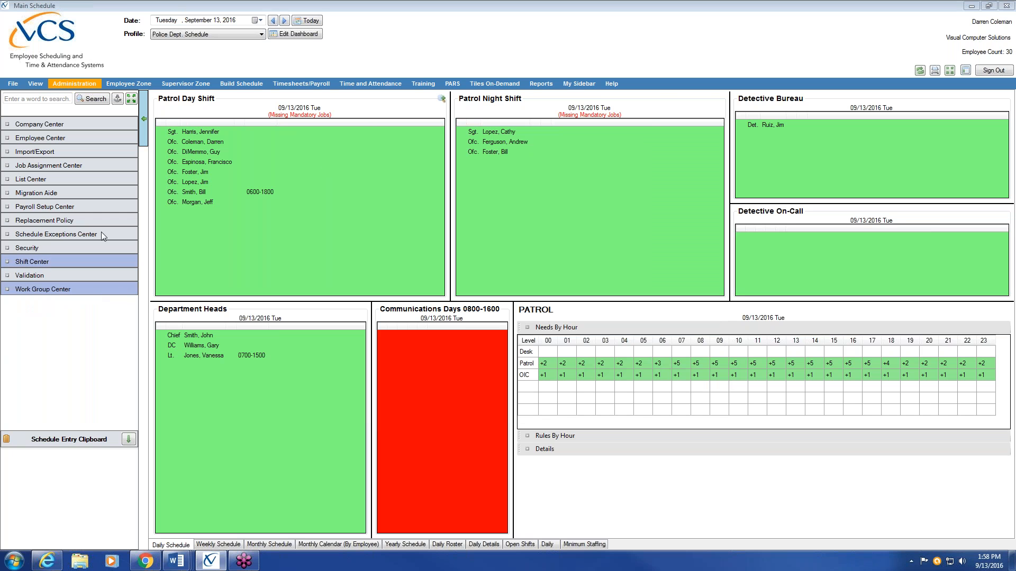
# - Open Quick Employee Information Update, load all active employees, and set the update category to Work Groups
pyautogui.click(82, 138)
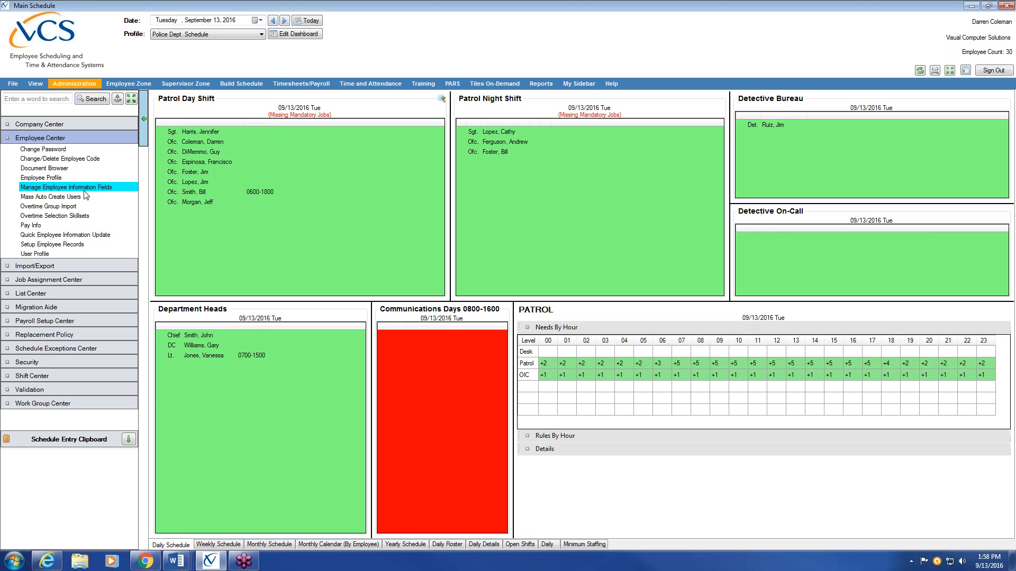
pyautogui.click(120, 236)
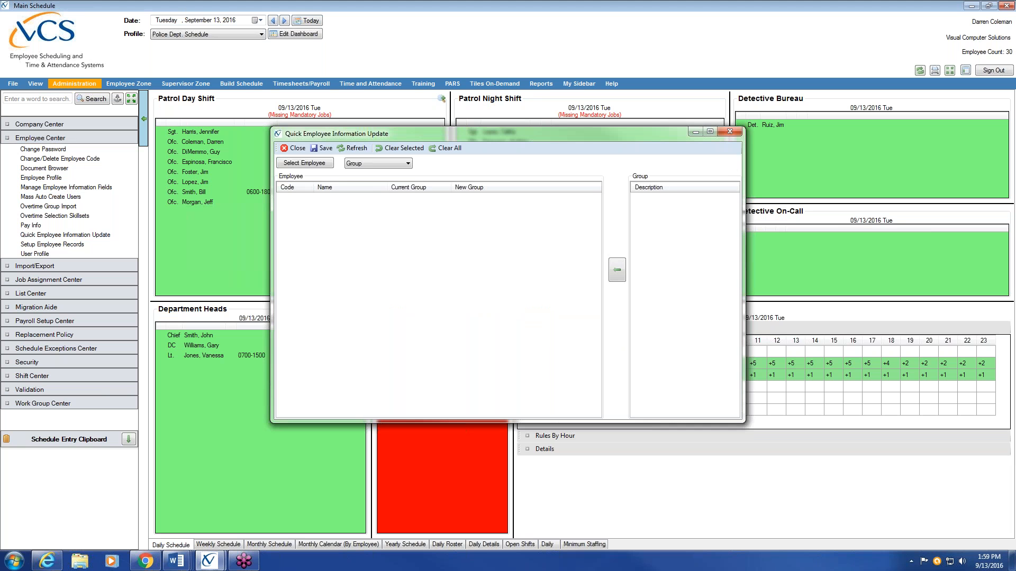
pyautogui.click(320, 161)
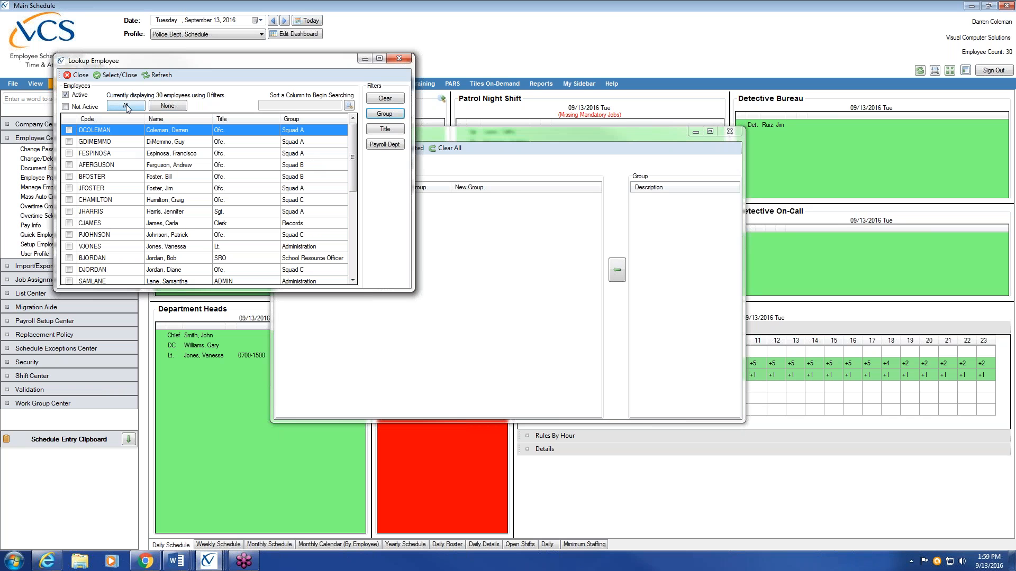
pyautogui.click(127, 106)
pyautogui.click(121, 76)
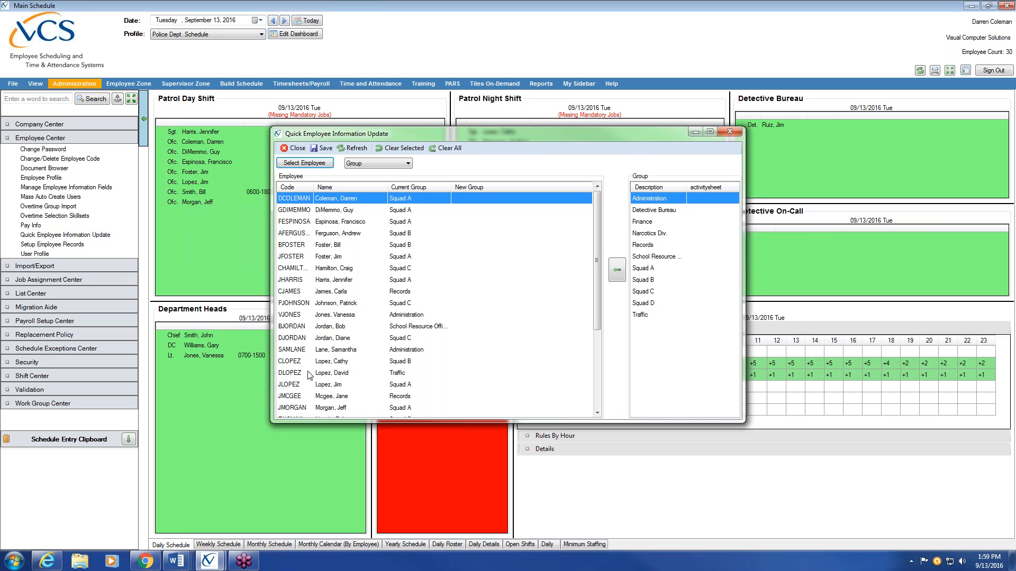
pyautogui.click(409, 165)
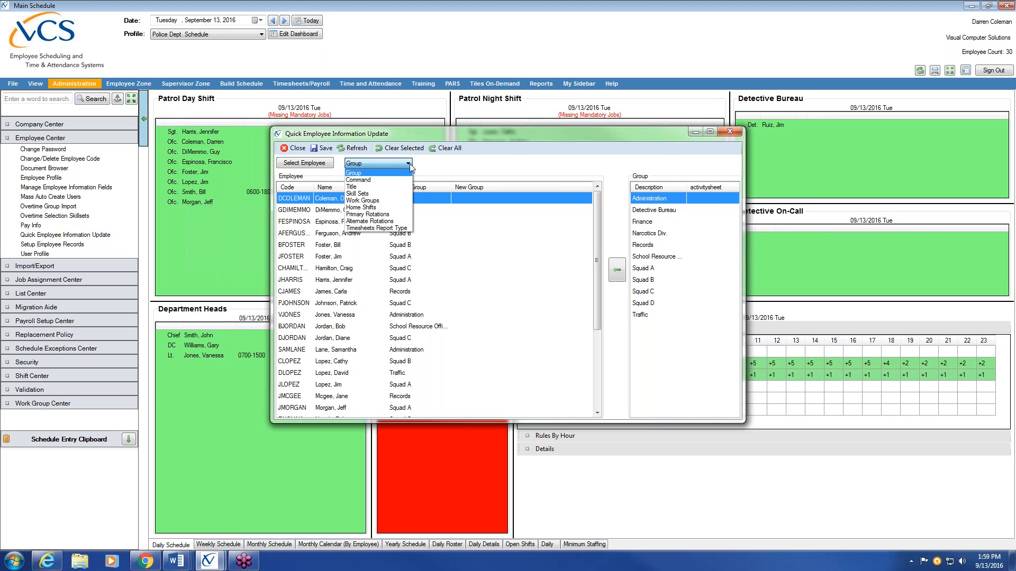
pyautogui.click(392, 201)
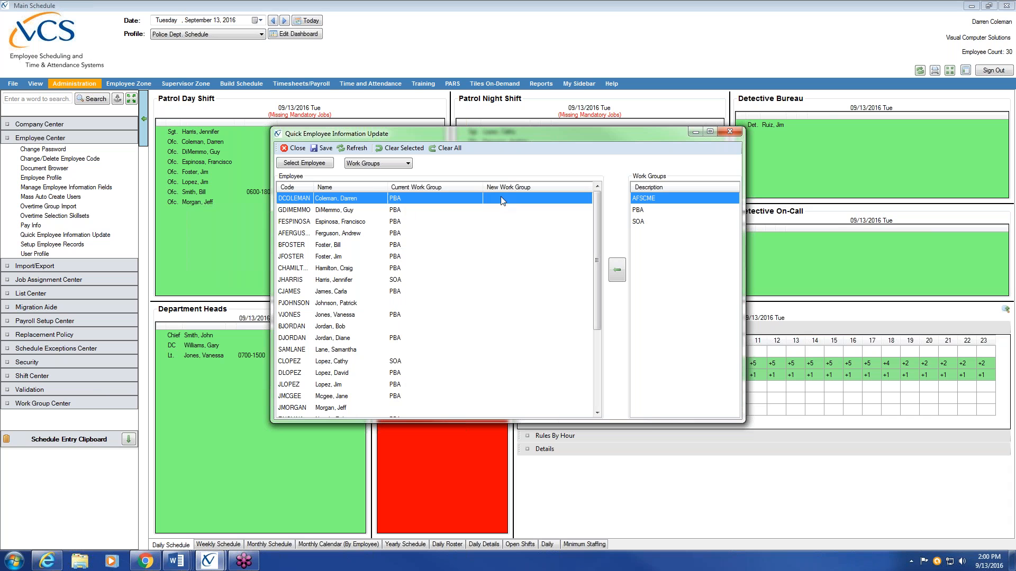
# - Assign work group PBA to the Squad C officer, school resource officer and ADMIN employee lacking one, save, and close the update window
pyautogui.click(340, 306)
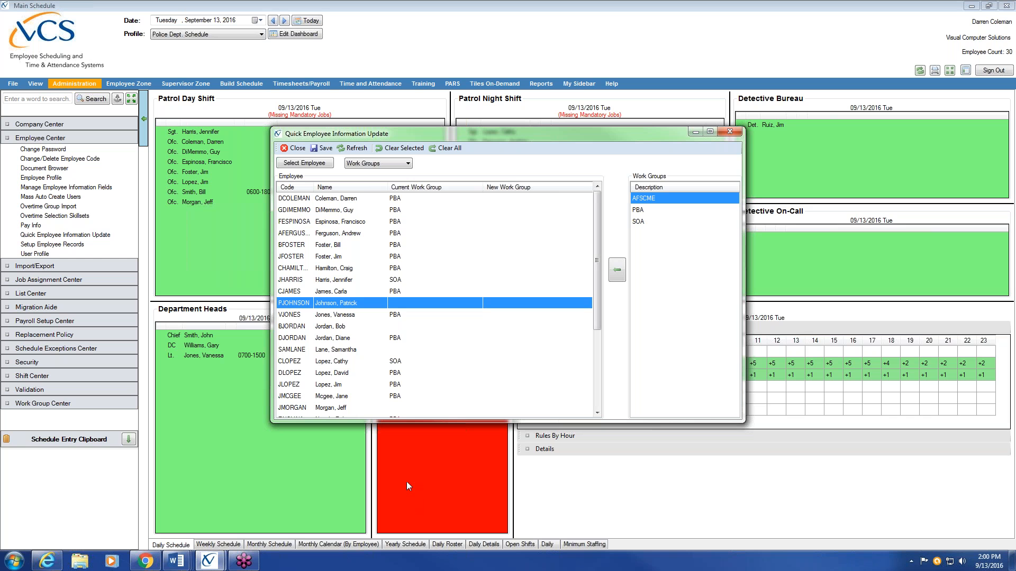
pyautogui.keyDown('ctrl'); pyautogui.click(350, 327); pyautogui.keyUp('ctrl')
pyautogui.keyDown('ctrl'); pyautogui.click(353, 351); pyautogui.keyUp('ctrl')
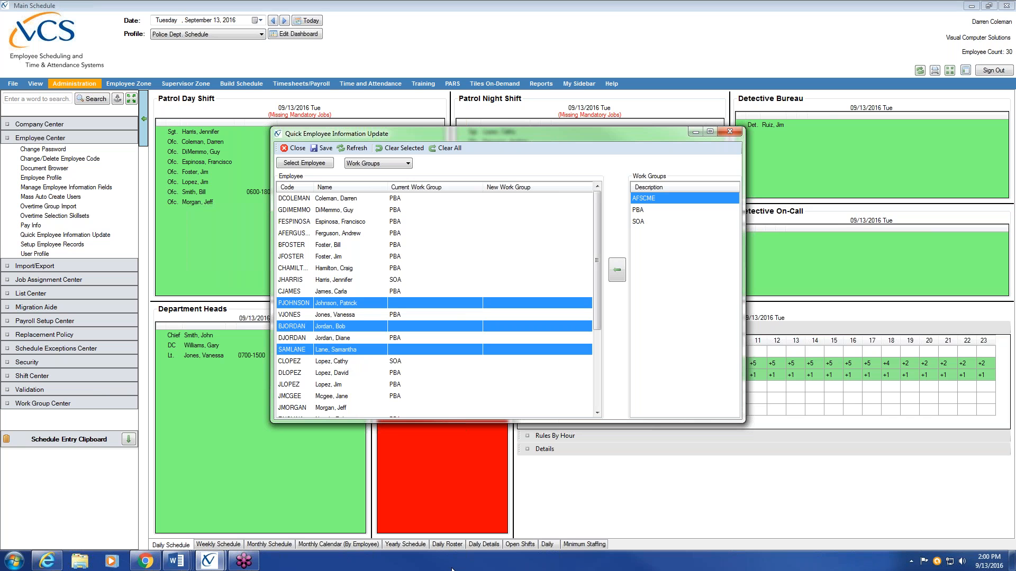
pyautogui.click(640, 211)
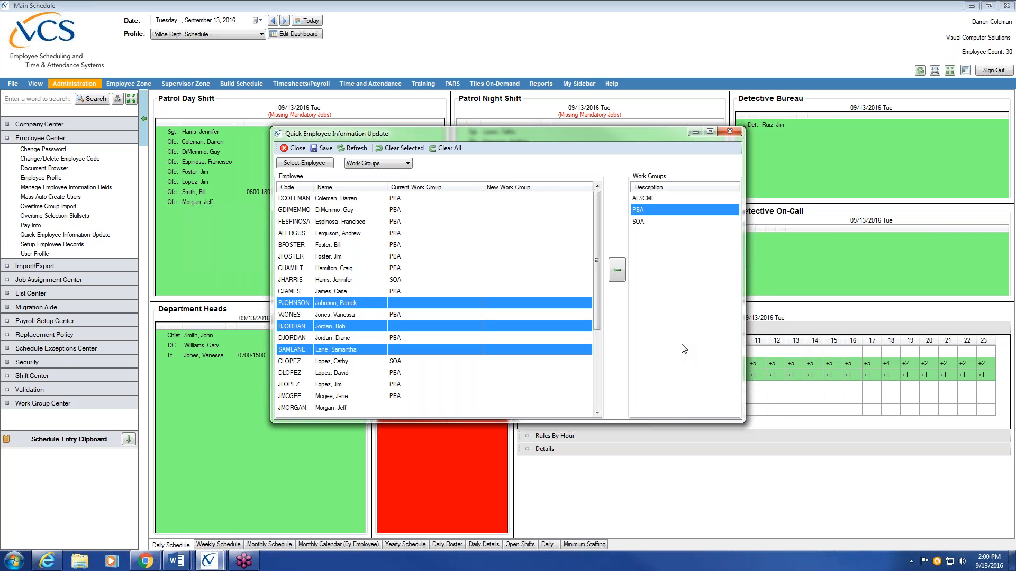
pyautogui.click(617, 273)
pyautogui.click(324, 151)
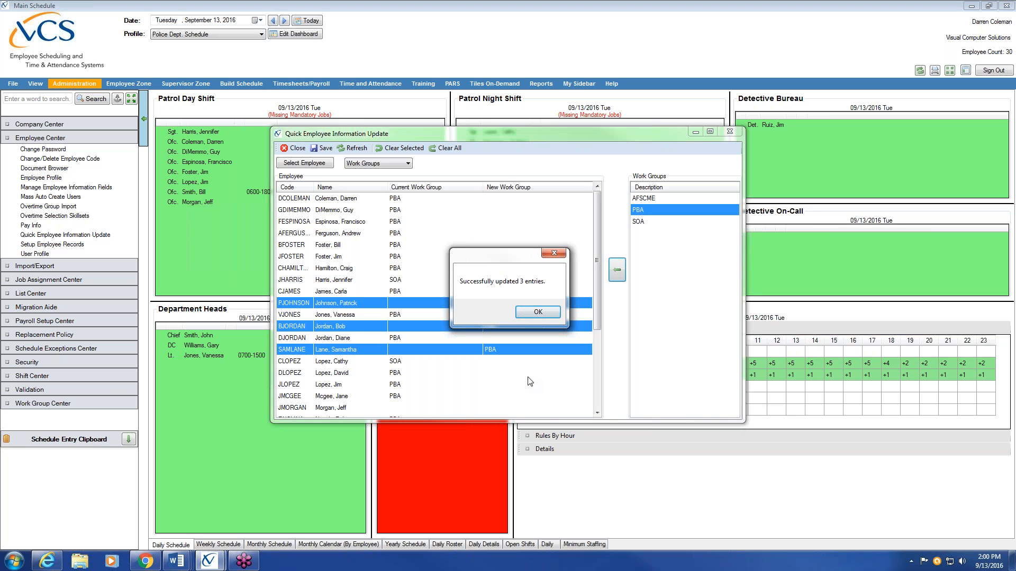
pyautogui.click(537, 312)
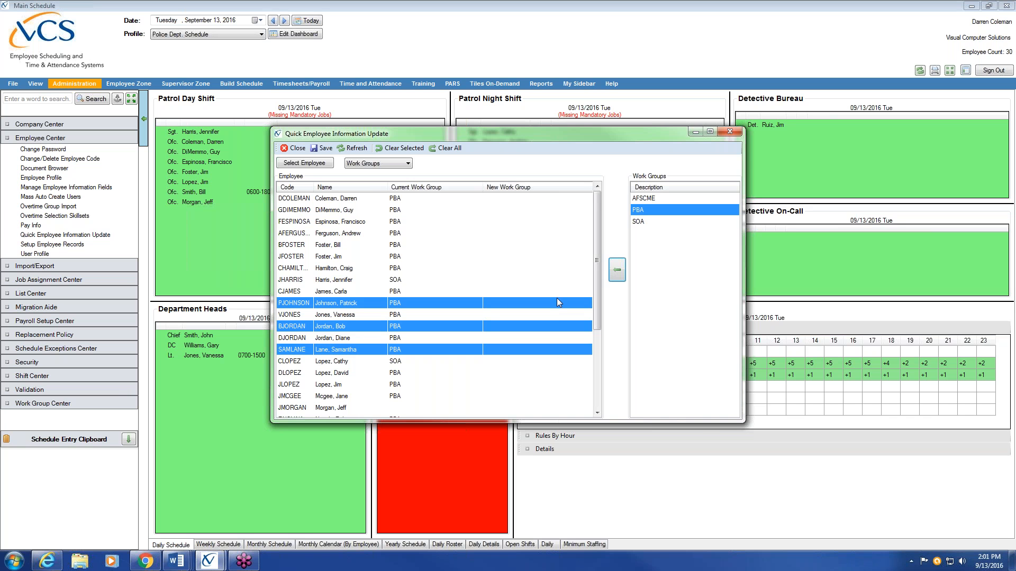
pyautogui.click(738, 133)
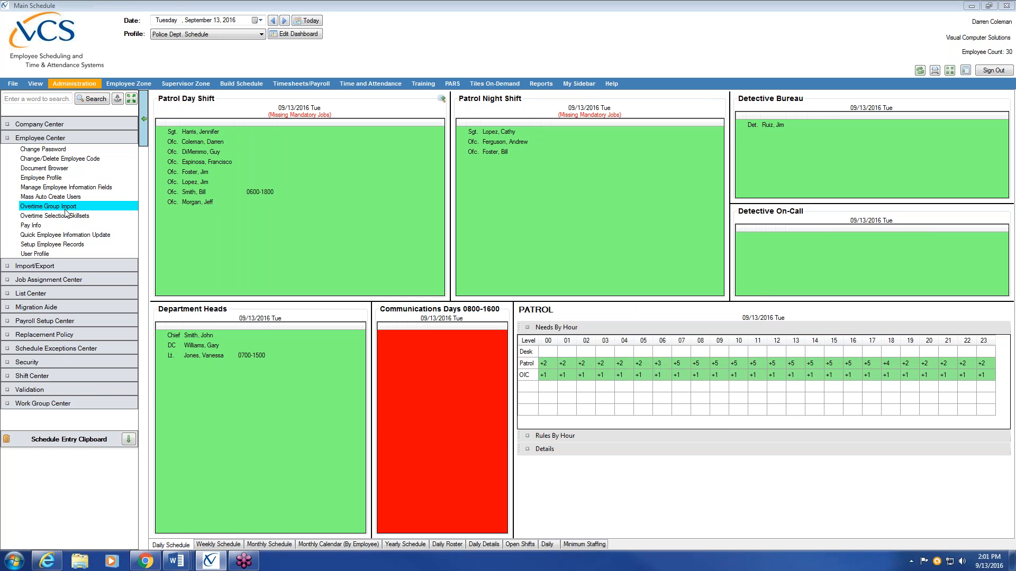
# - Open the employees' Pay Info, review the first few employees' payroll details, and check the work group choices for the first employee
pyautogui.click(61, 225)
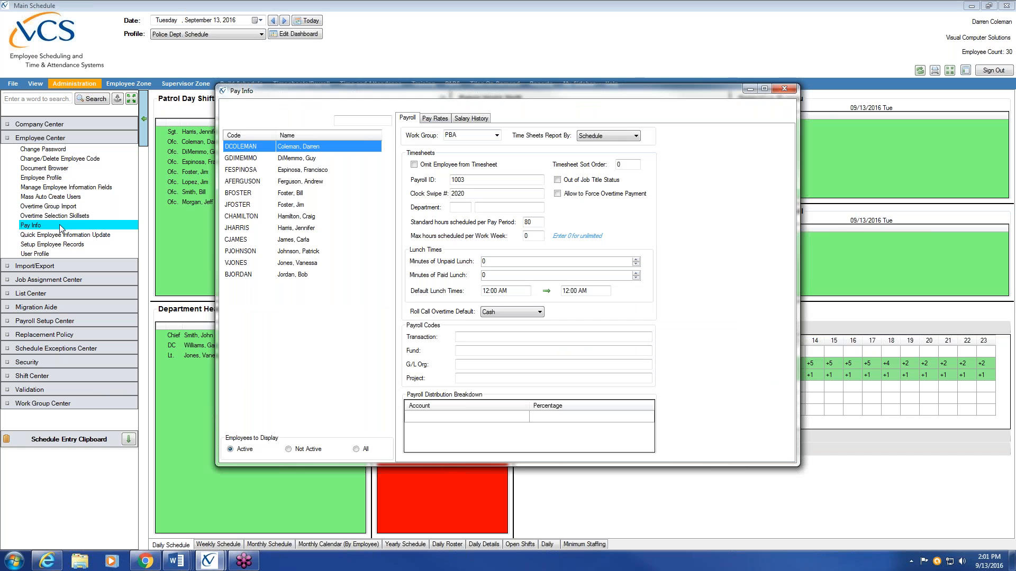
pyautogui.click(301, 158)
pyautogui.click(301, 174)
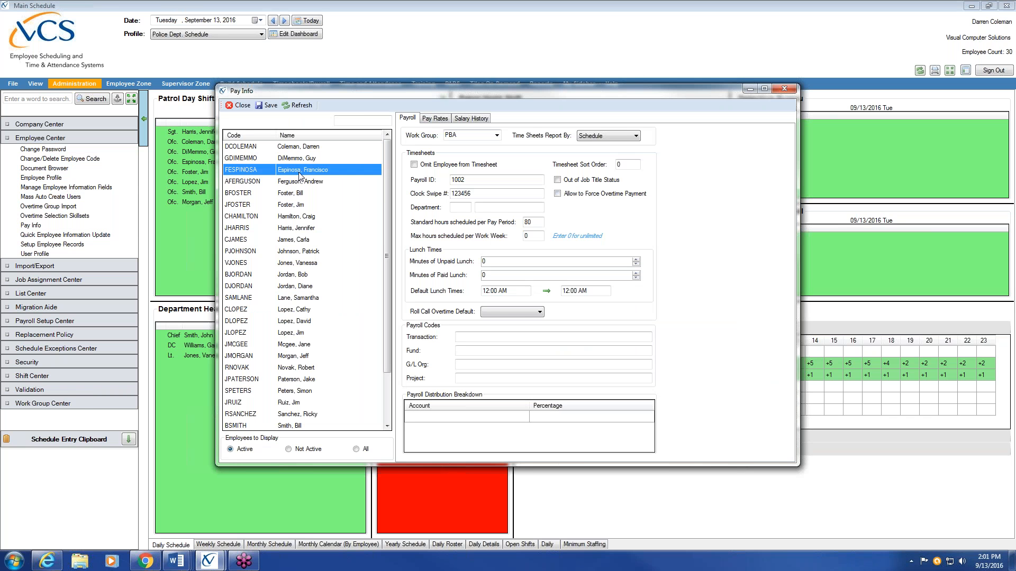
pyautogui.click(297, 150)
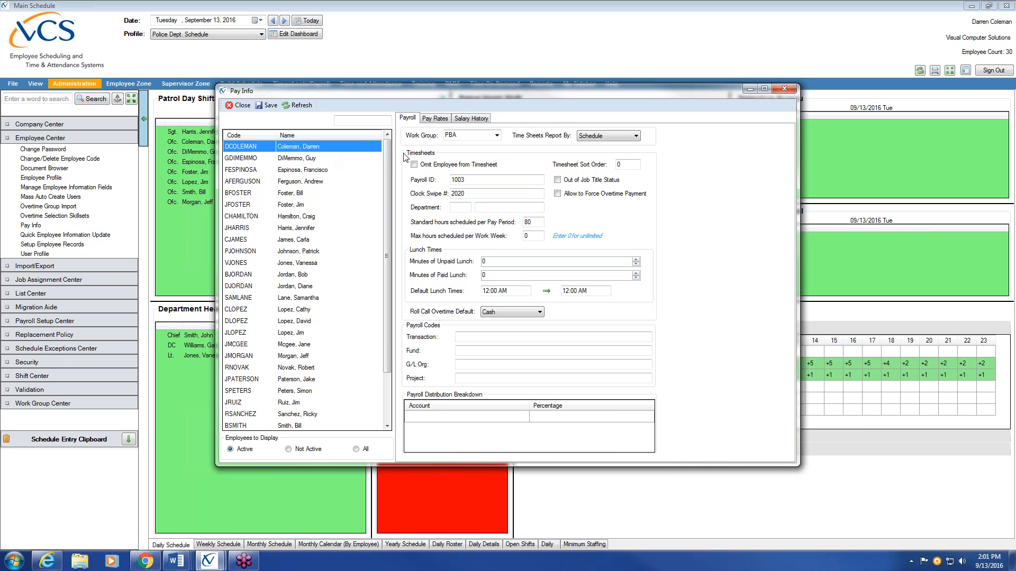
pyautogui.click(496, 136)
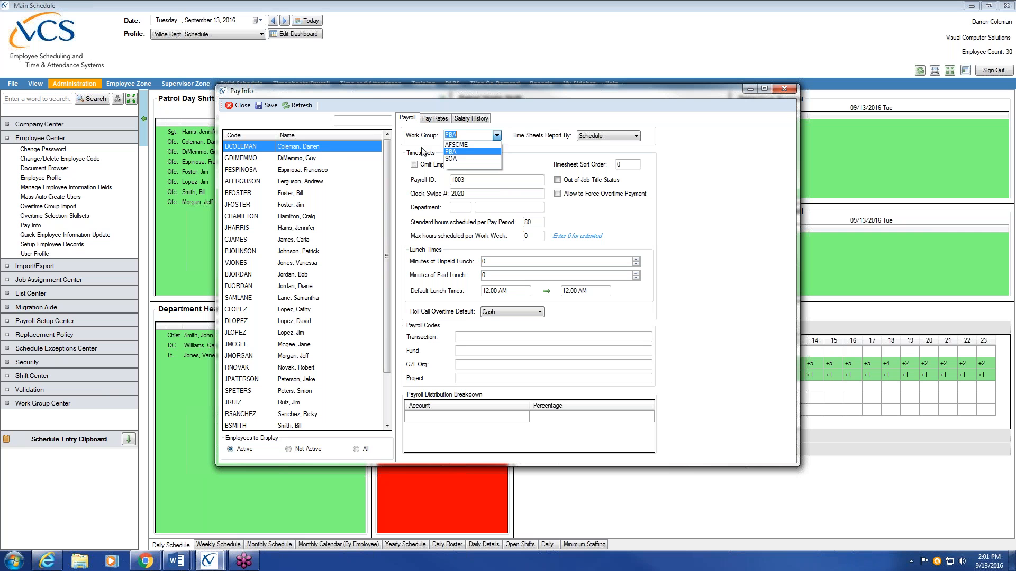
pyautogui.click(300, 163)
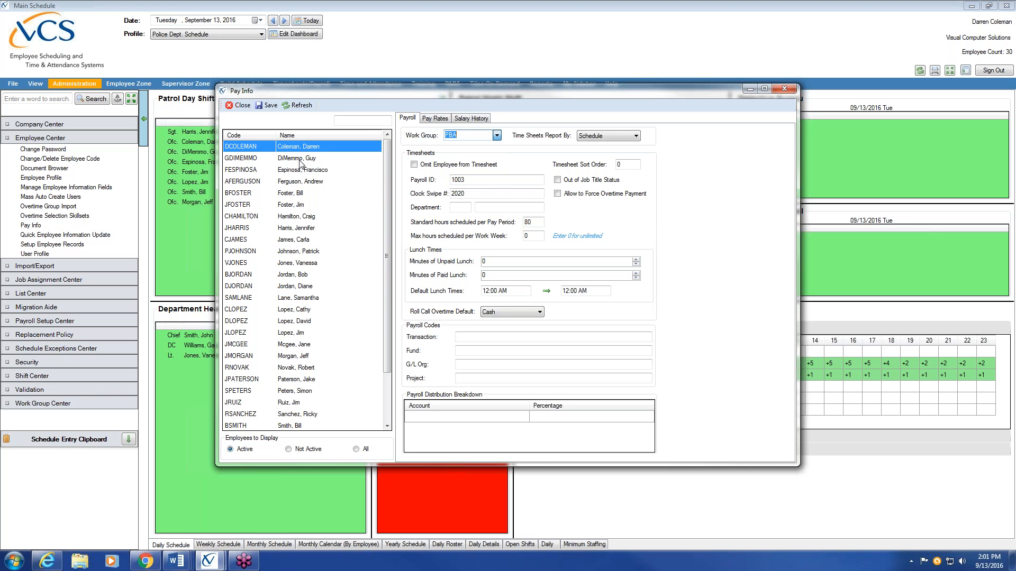
# - Select PBA as the second listed employee's work group, save the record, view the third employee, and close Pay Info
pyautogui.click(294, 161)
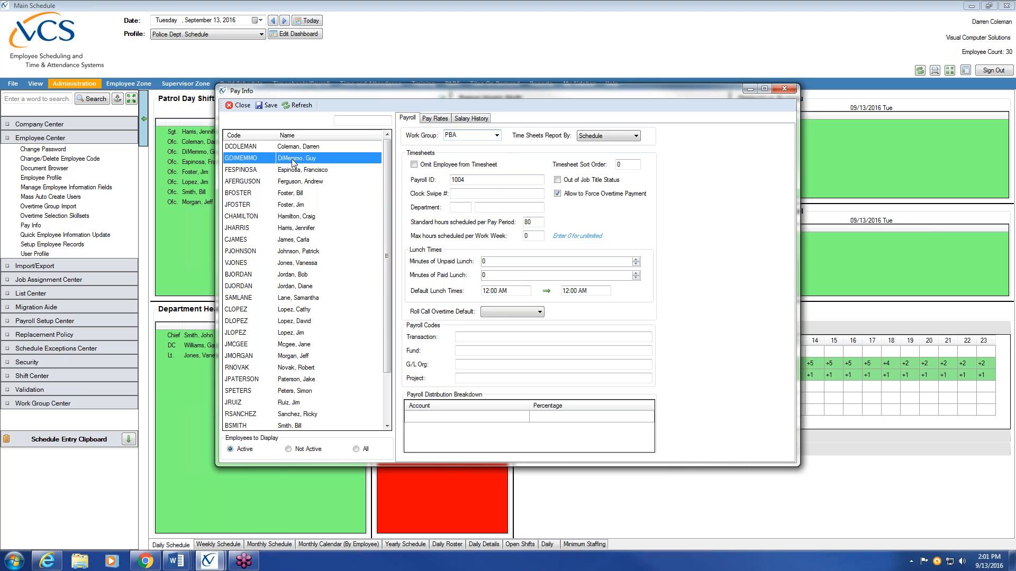
pyautogui.click(498, 137)
pyautogui.click(476, 155)
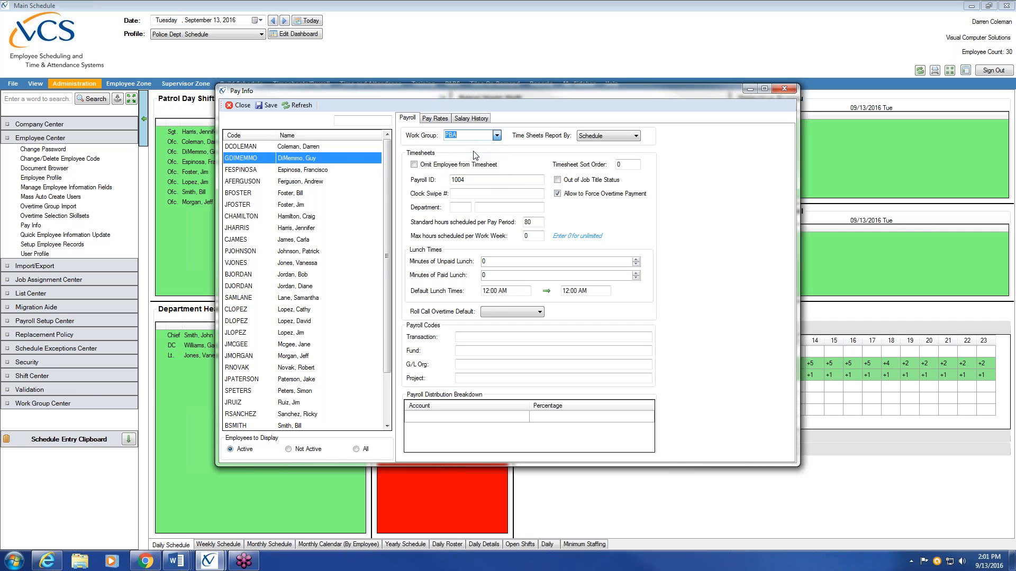
pyautogui.click(270, 106)
pyautogui.click(299, 170)
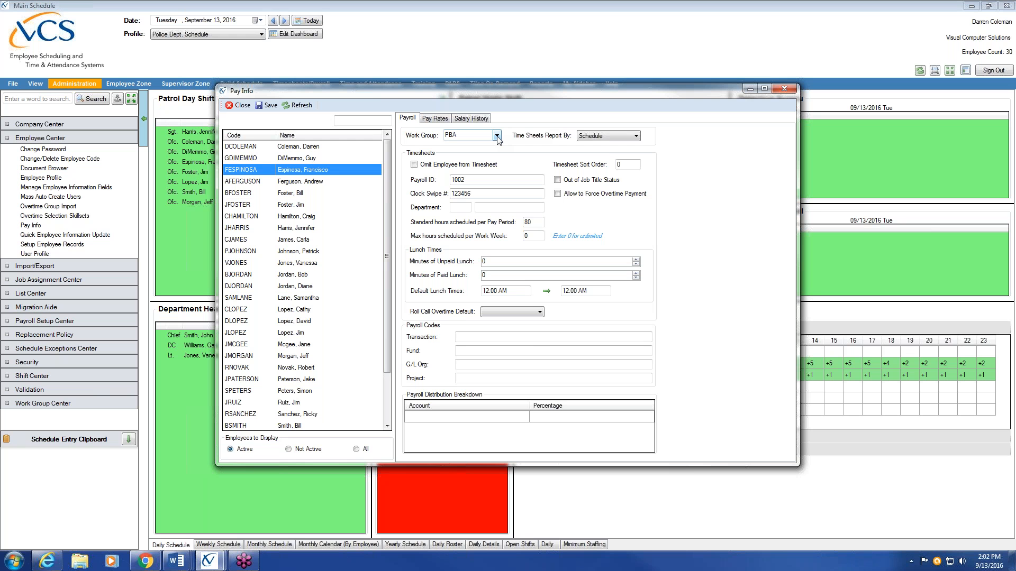
pyautogui.click(233, 108)
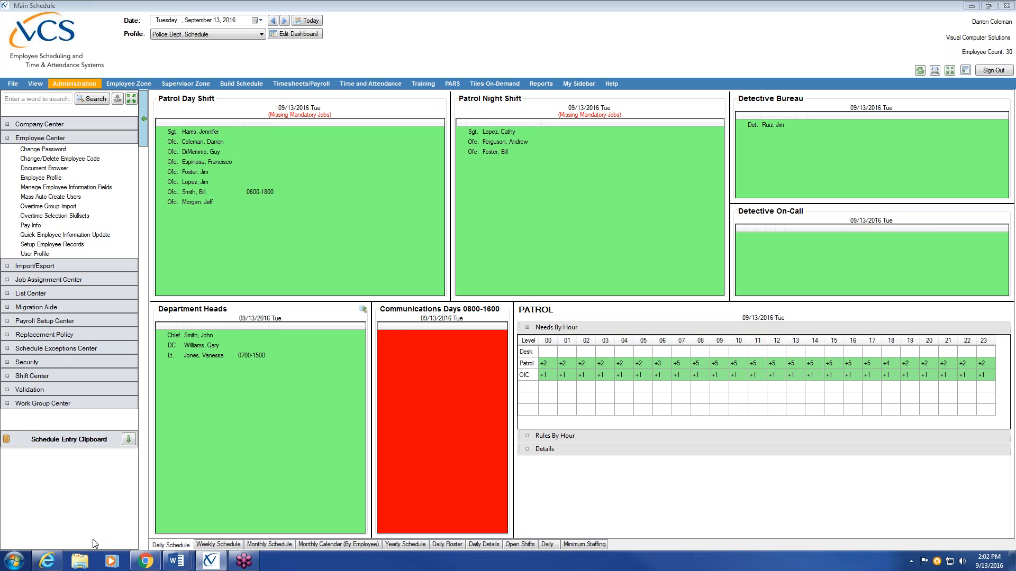
# - Switch to the VCS web login page in Chrome and log in with the user name and account password
pyautogui.moveTo(146, 560)
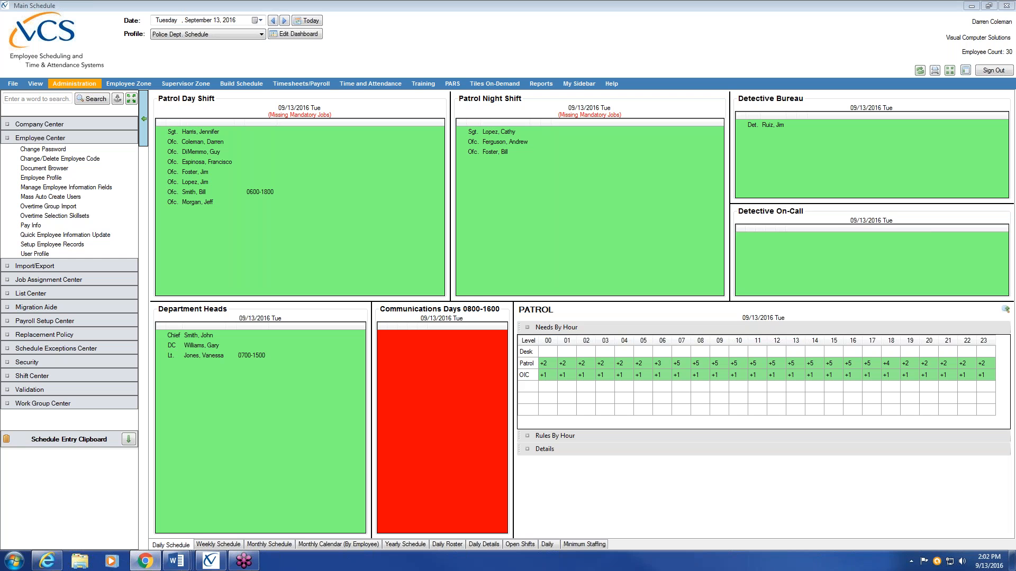
pyautogui.moveTo(1015, 29); pyautogui.dragTo(183, 47)
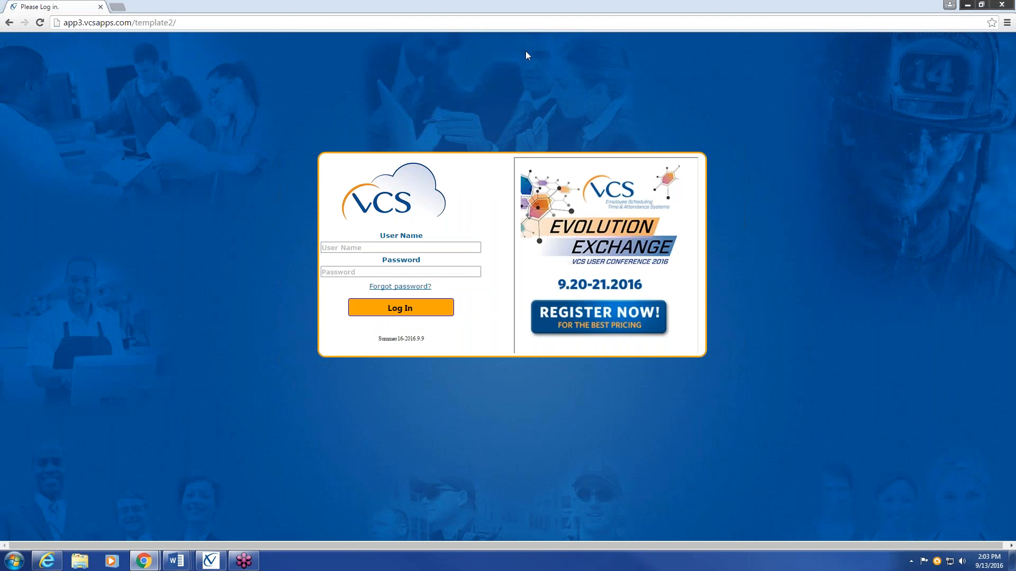
pyautogui.click(348, 246)
pyautogui.write('secadm')
pyautogui.press('Tab')
pyautogui.write('••••••')
pyautogui.press('Return')
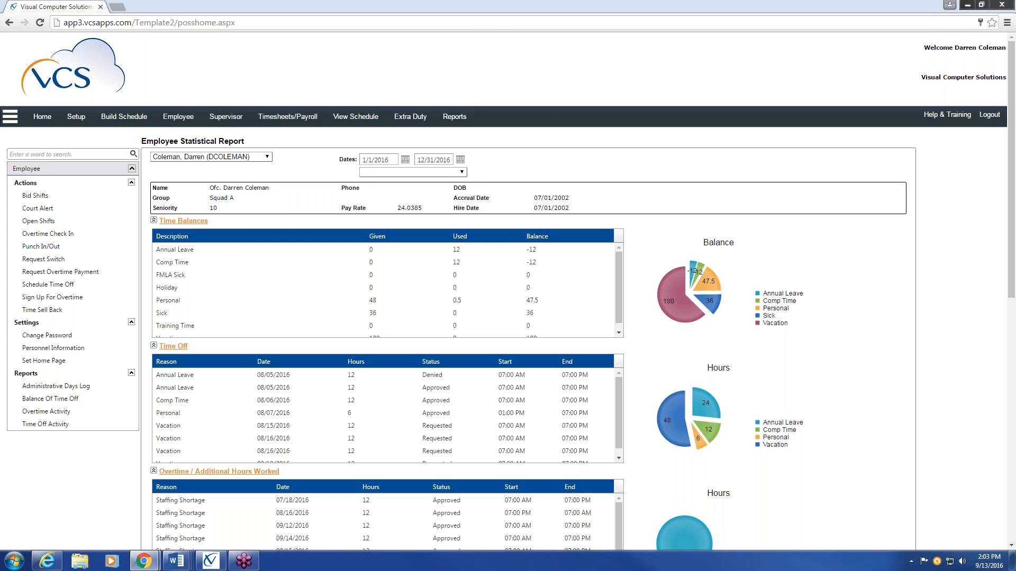
# - Open the Employee Statistical Report and review its Time Off entries and Administrative Days Log
pyautogui.click(455, 119)
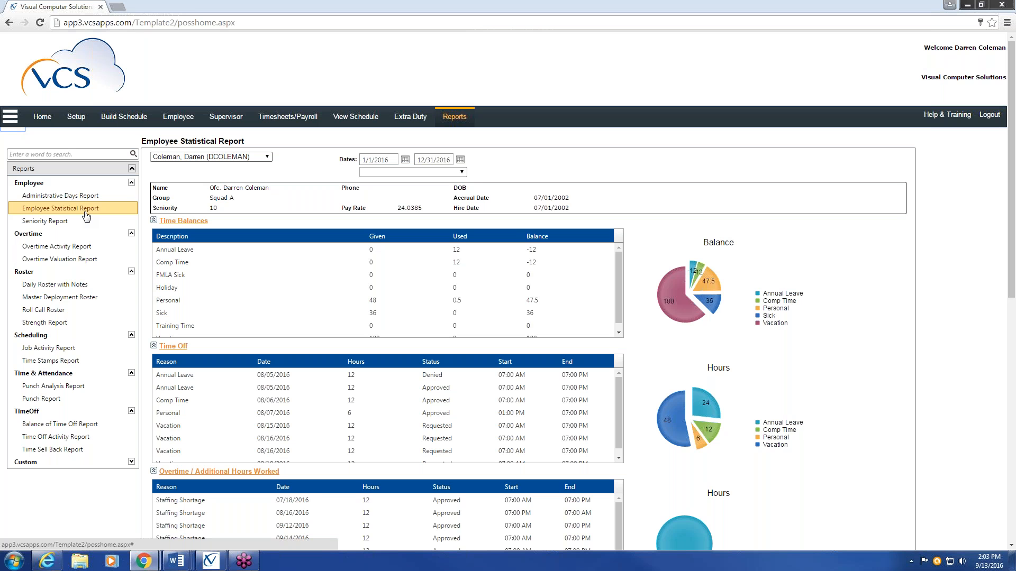
pyautogui.click(85, 213)
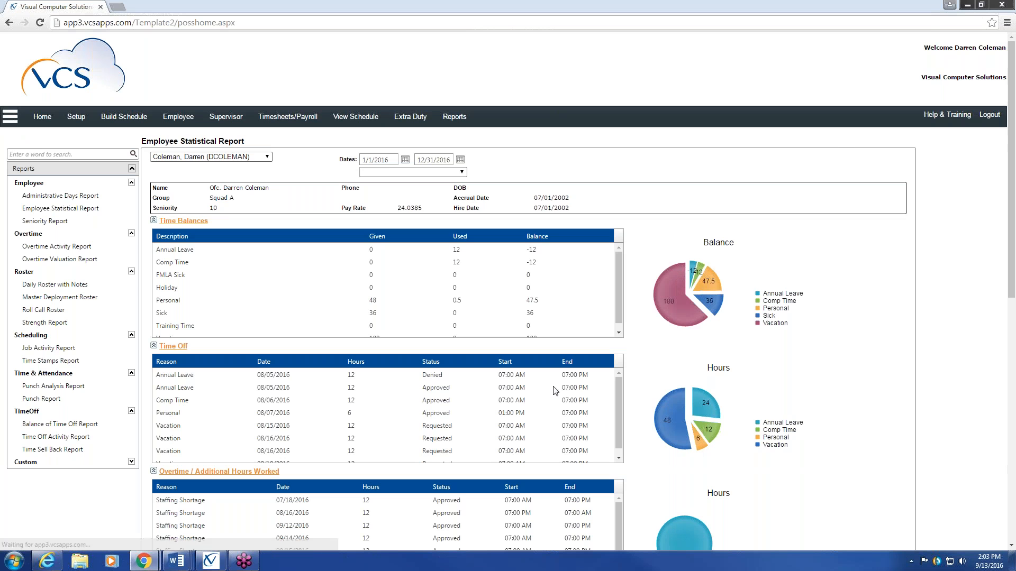
pyautogui.scroll(-2, 411, 384)
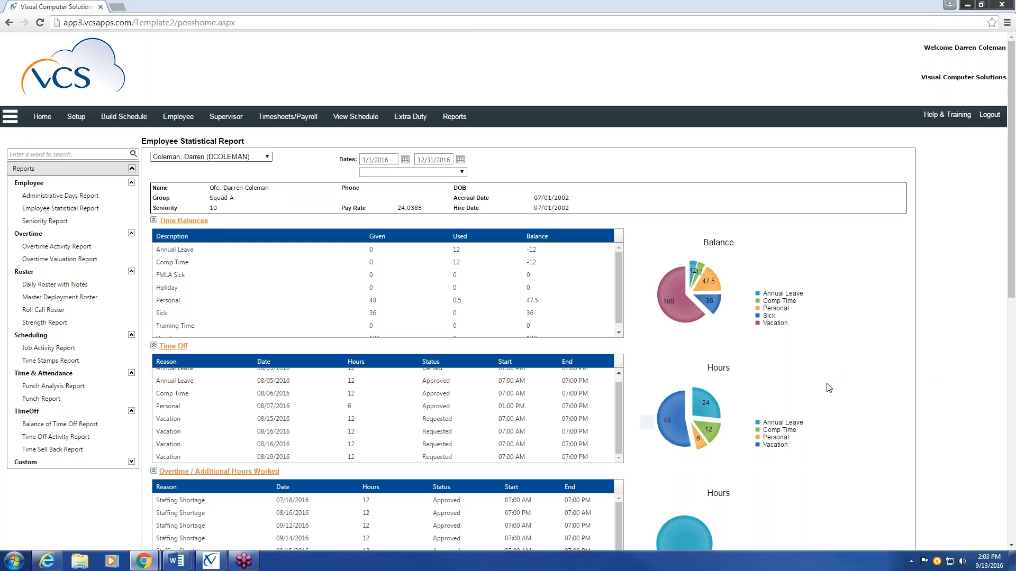
pyautogui.scroll(-5, 827, 387)
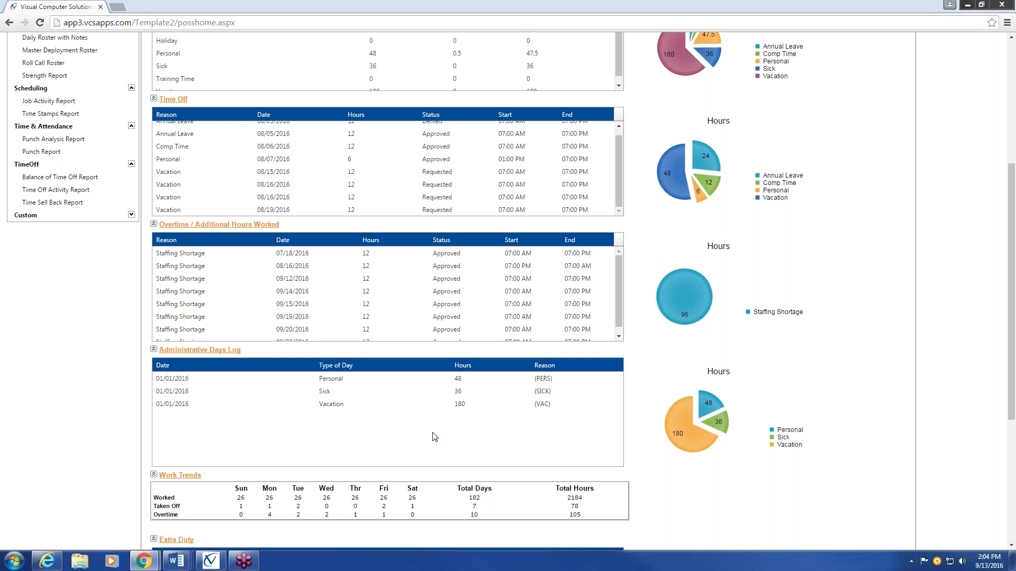
# - Switch back to the VCS desktop application, open Manage Time Banks, and load all active employees
pyautogui.moveTo(211, 562)
pyautogui.click(211, 563)
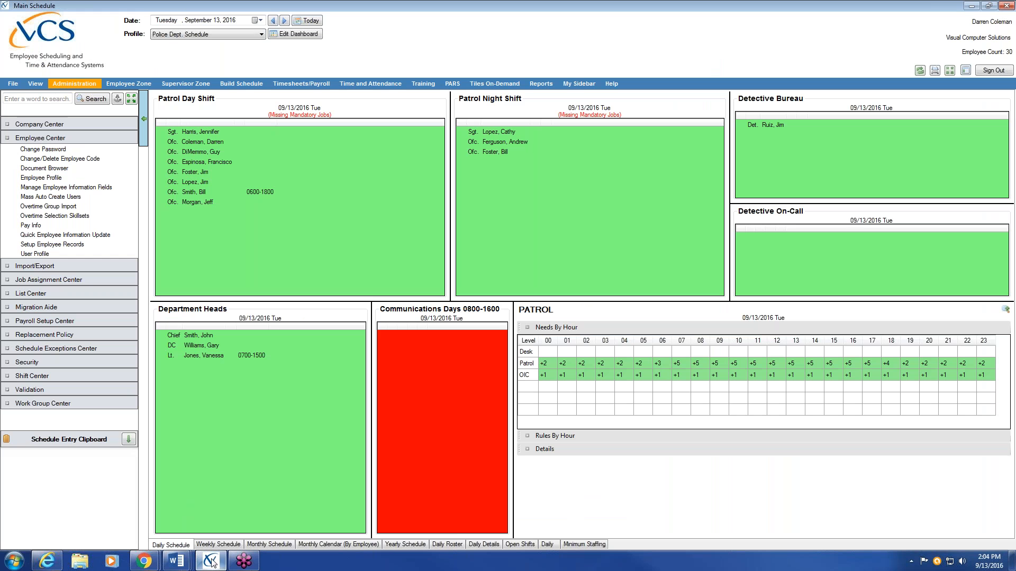
pyautogui.click(64, 138)
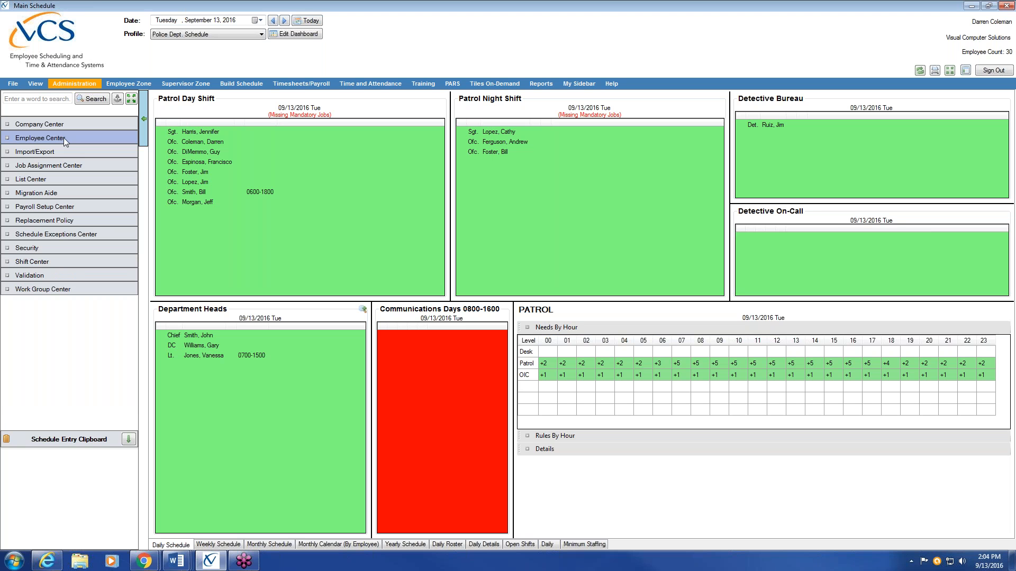
pyautogui.click(61, 207)
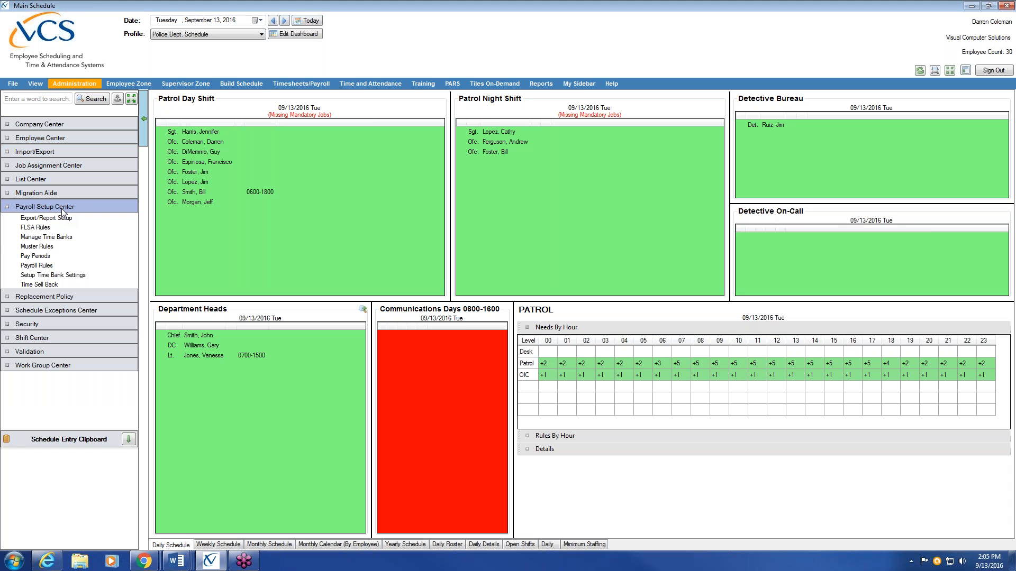
pyautogui.click(84, 242)
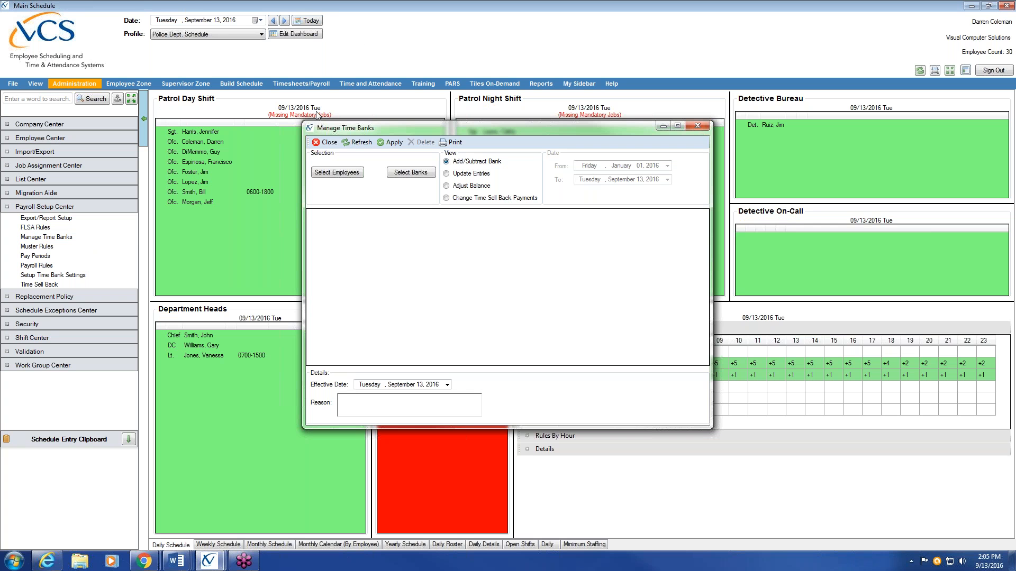
pyautogui.click(348, 174)
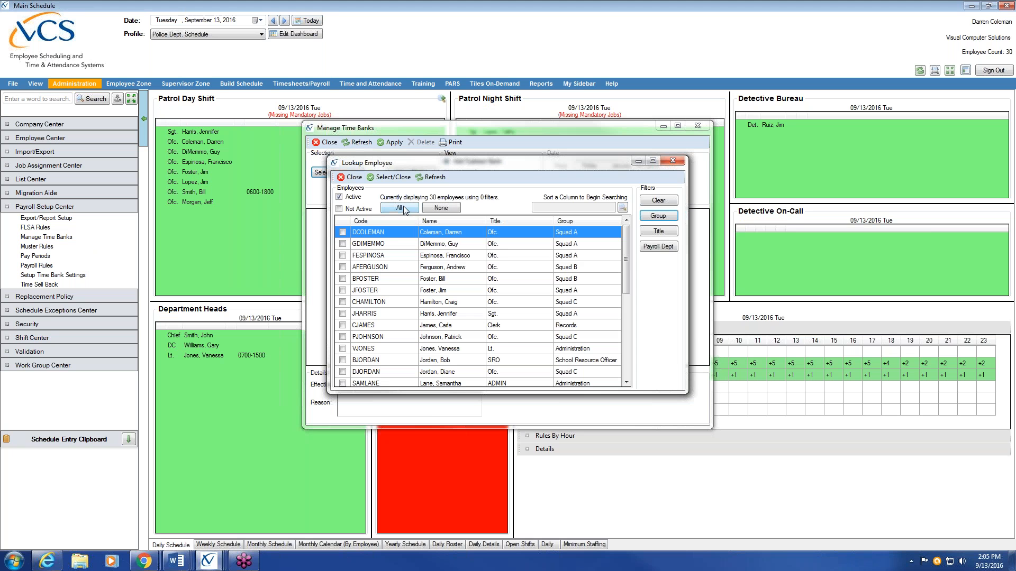
pyautogui.click(393, 178)
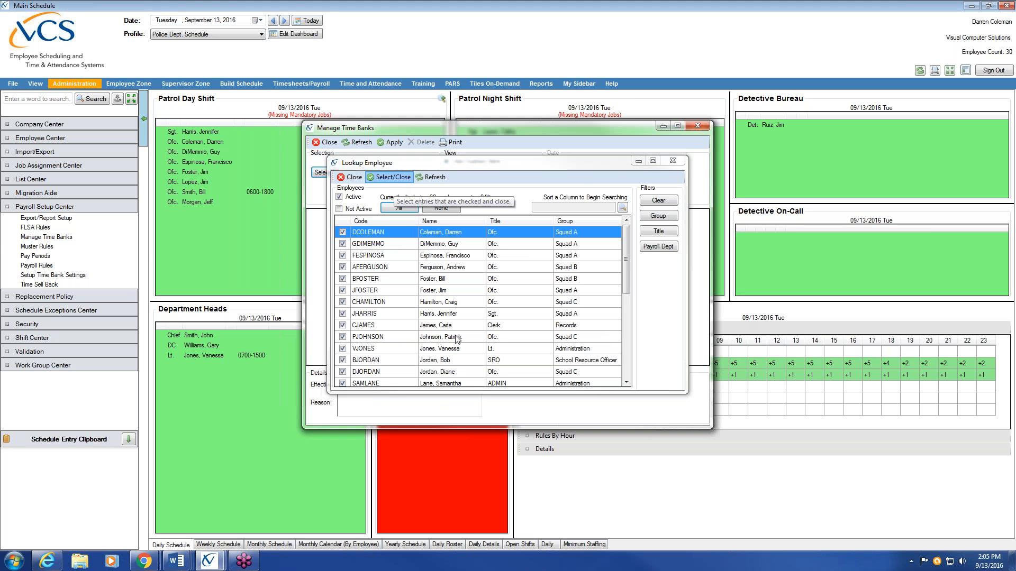
# - Choose Vacation, Sick and Personal as the time banks to manage for the loaded employees
pyautogui.click(412, 174)
pyautogui.click(415, 240)
pyautogui.click(416, 252)
pyautogui.click(416, 263)
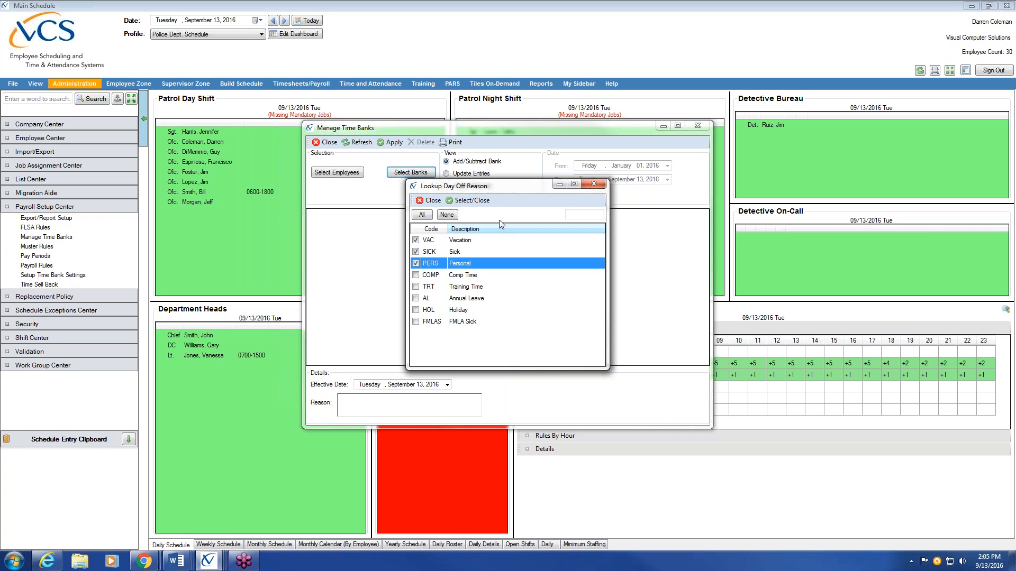
pyautogui.click(473, 201)
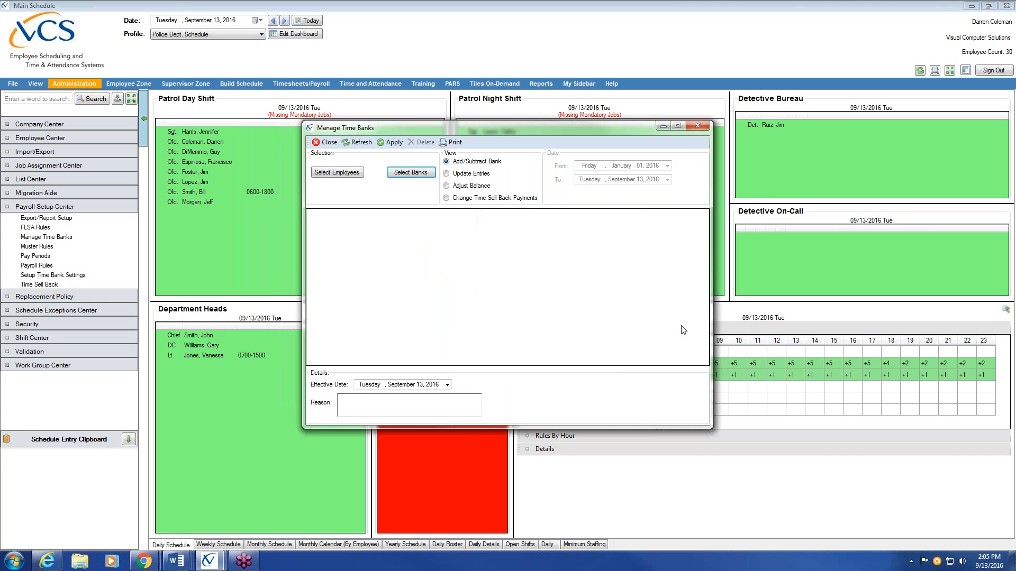
# - Display the existing time bank entries in the Update Entries view, enlarge the window, and inspect the editable hour amounts
pyautogui.click(446, 174)
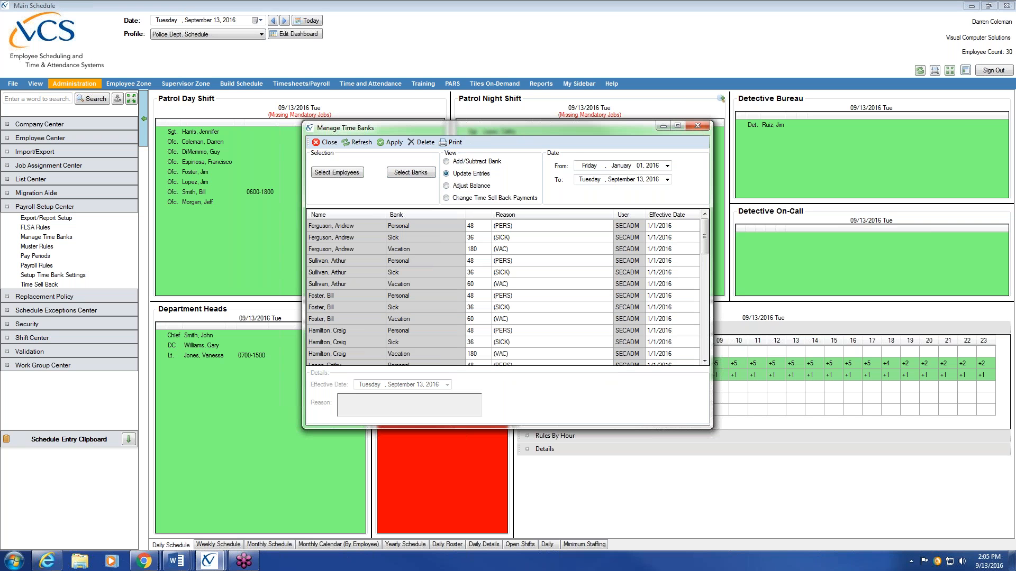
pyautogui.moveTo(486, 122); pyautogui.dragTo(483, 72)
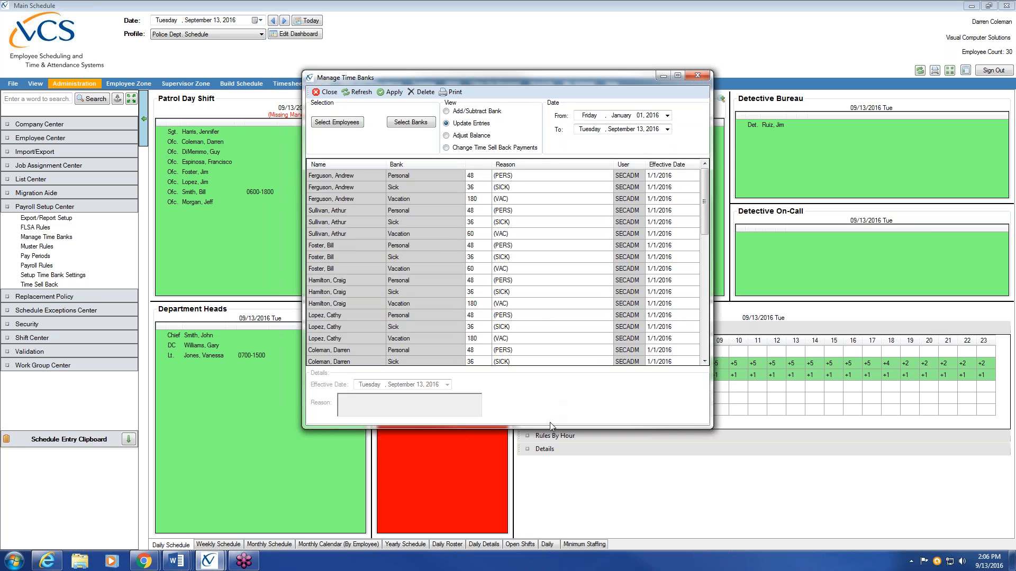
pyautogui.moveTo(550, 427); pyautogui.dragTo(541, 522)
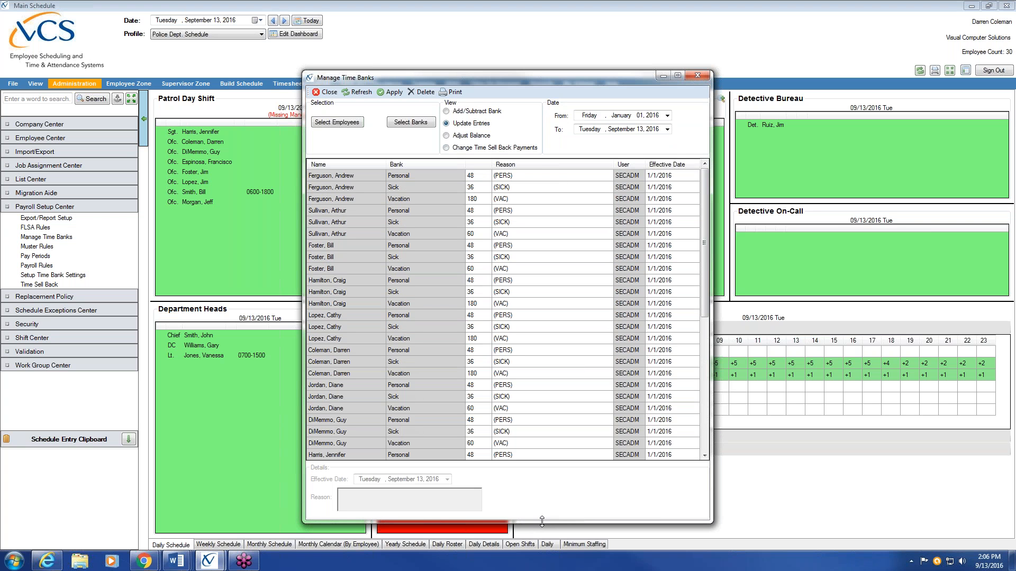
pyautogui.click(477, 201)
pyautogui.click(474, 246)
pyautogui.click(473, 258)
pyautogui.click(475, 269)
pyautogui.click(474, 271)
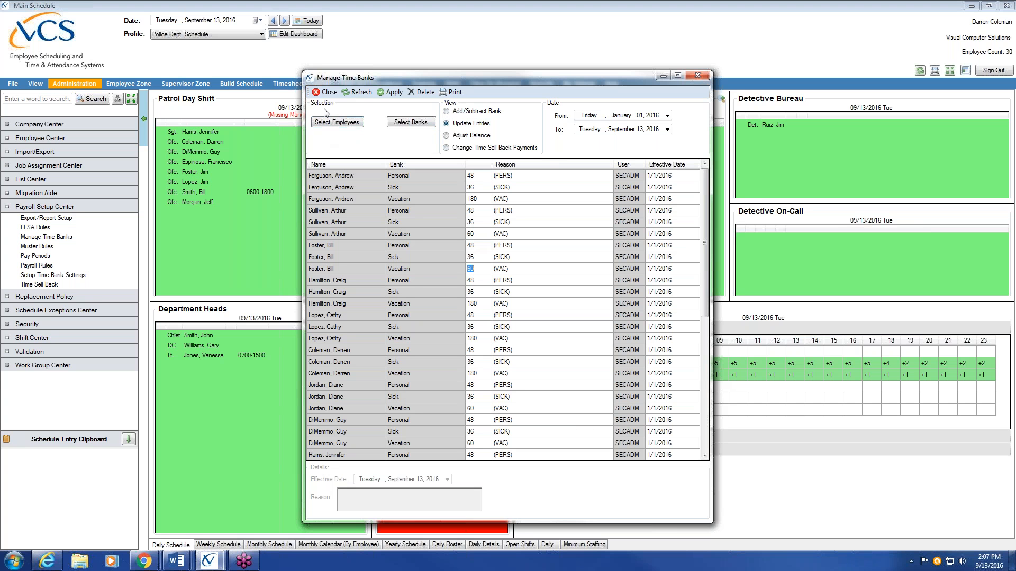
# - Change the bank selection to Vacation, Sick, Personal and Comp Time
pyautogui.click(405, 126)
pyautogui.click(416, 262)
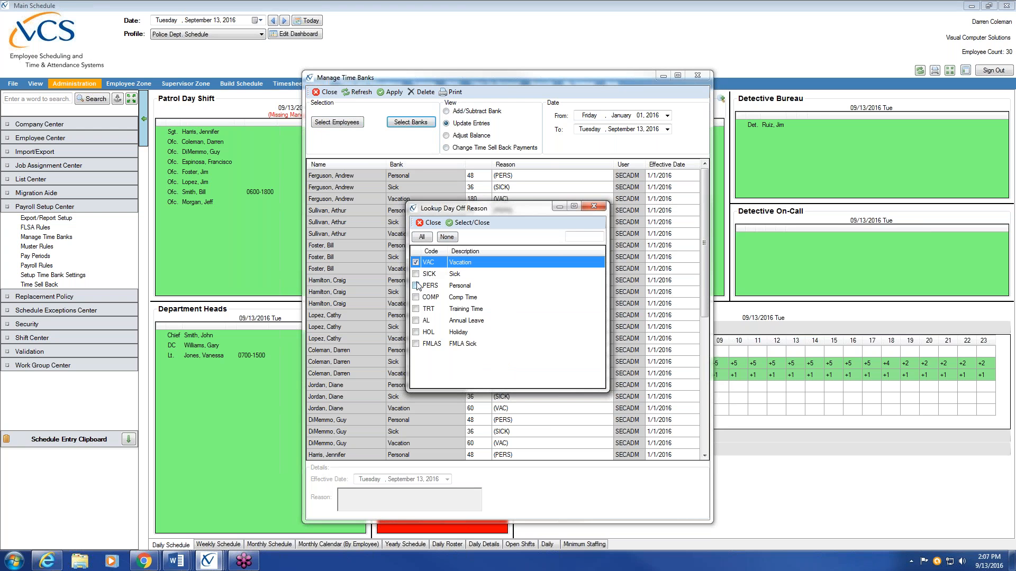
pyautogui.click(416, 274)
pyautogui.click(416, 286)
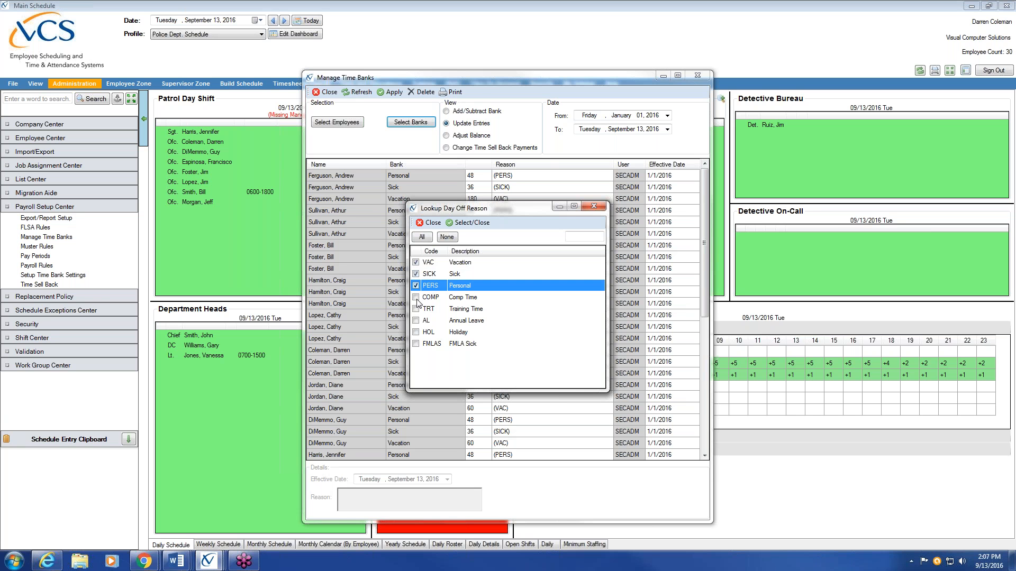
pyautogui.click(416, 297)
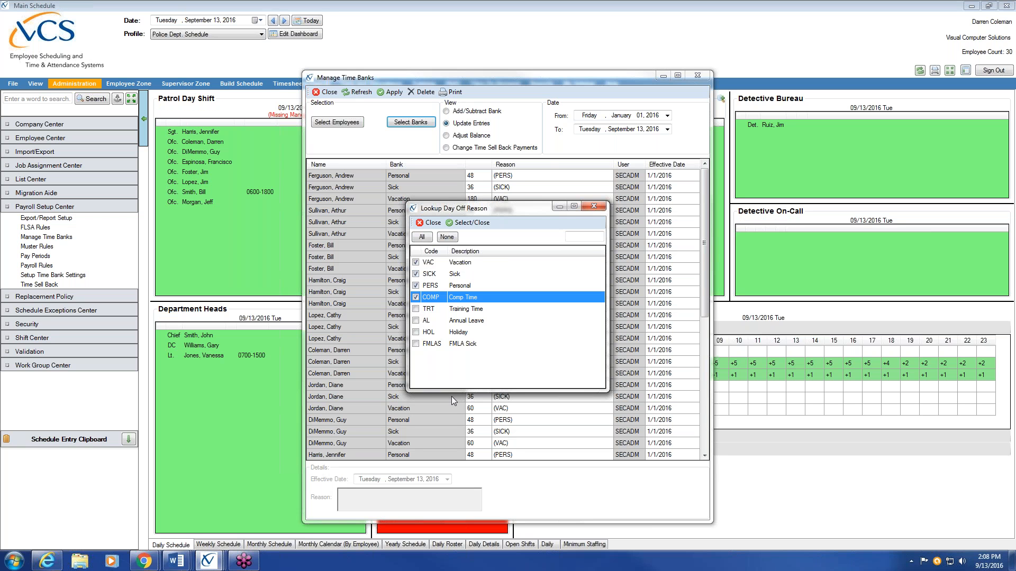
pyautogui.click(469, 222)
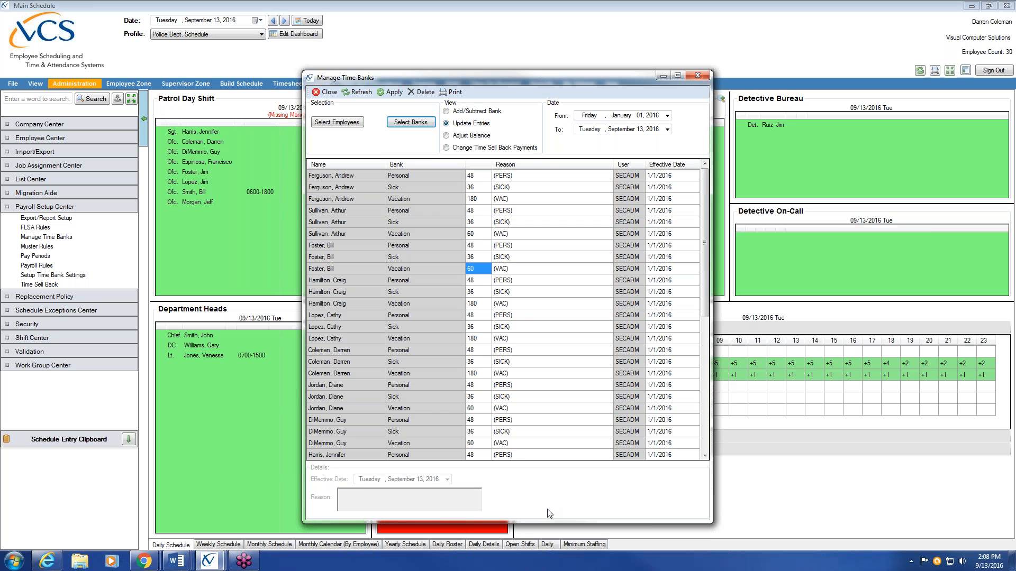
# - Switch to the Add/Subtract Bank view and check the first employee's rows for each selected bank
pyautogui.click(447, 112)
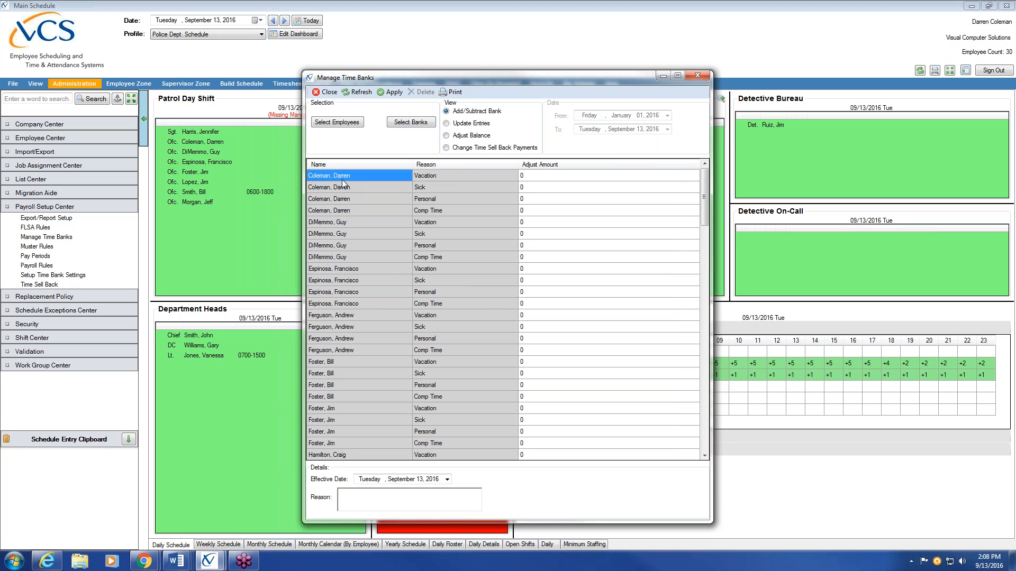
pyautogui.click(387, 210)
pyautogui.click(444, 177)
pyautogui.click(439, 188)
pyautogui.click(436, 197)
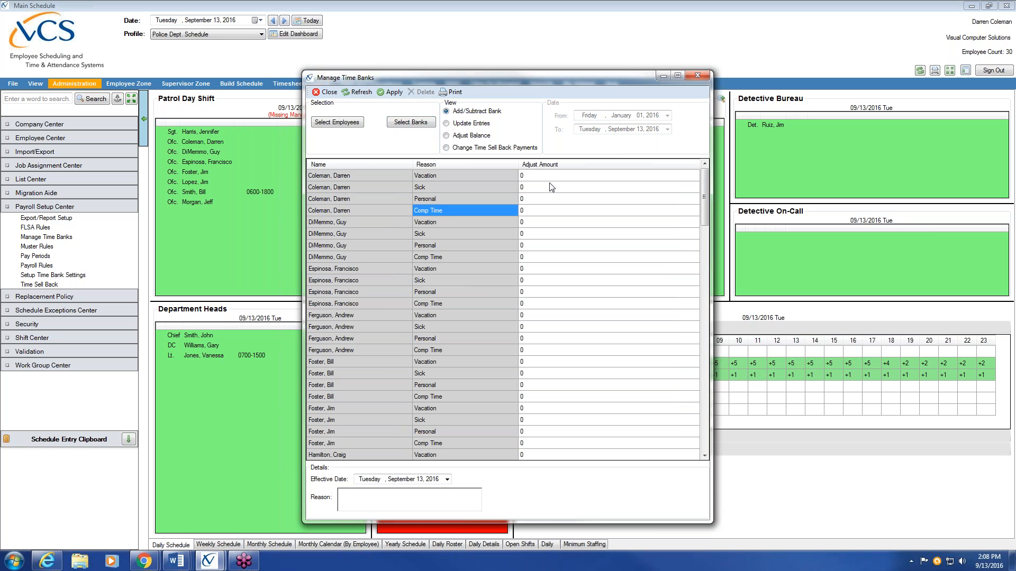
# - Enter adjustments of 100 Vacation, 30 Sick, 25 Personal and 45 Comp Time for the first employee, and 40 Vacation for the second
pyautogui.click(568, 178)
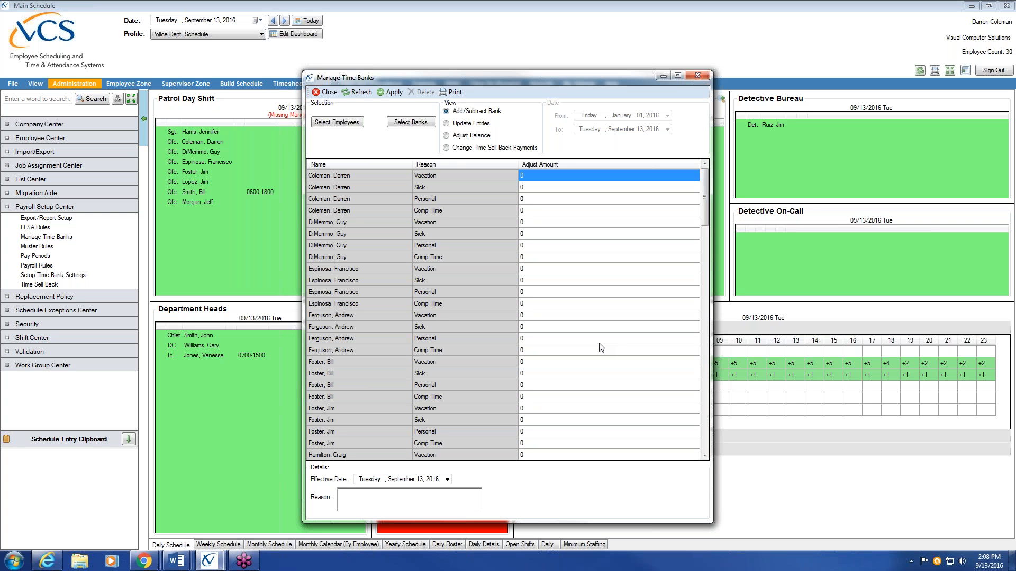
pyautogui.write('100')
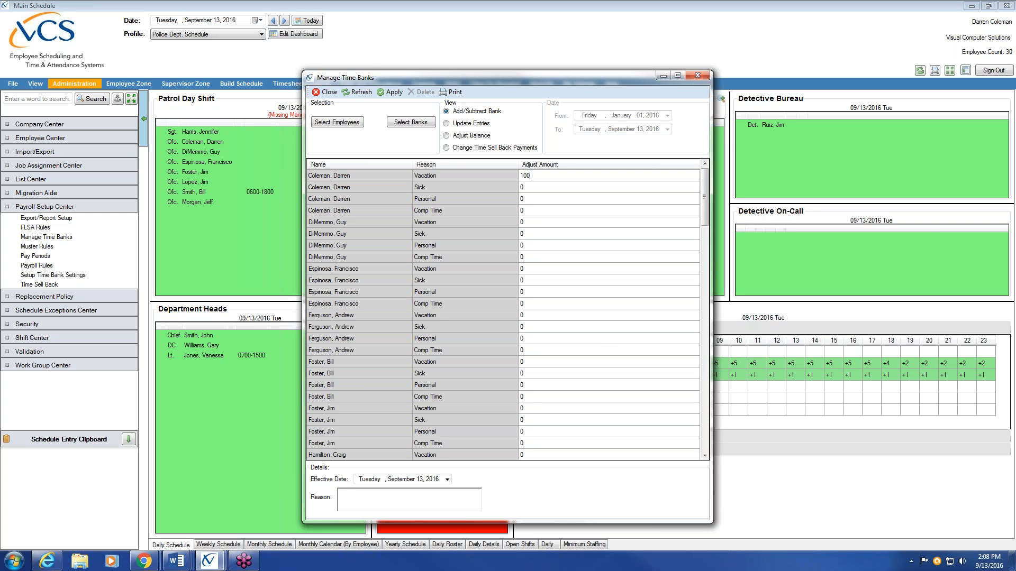
pyautogui.click(563, 188)
pyautogui.write('30')
pyautogui.click(551, 203)
pyautogui.write('25')
pyautogui.click(546, 213)
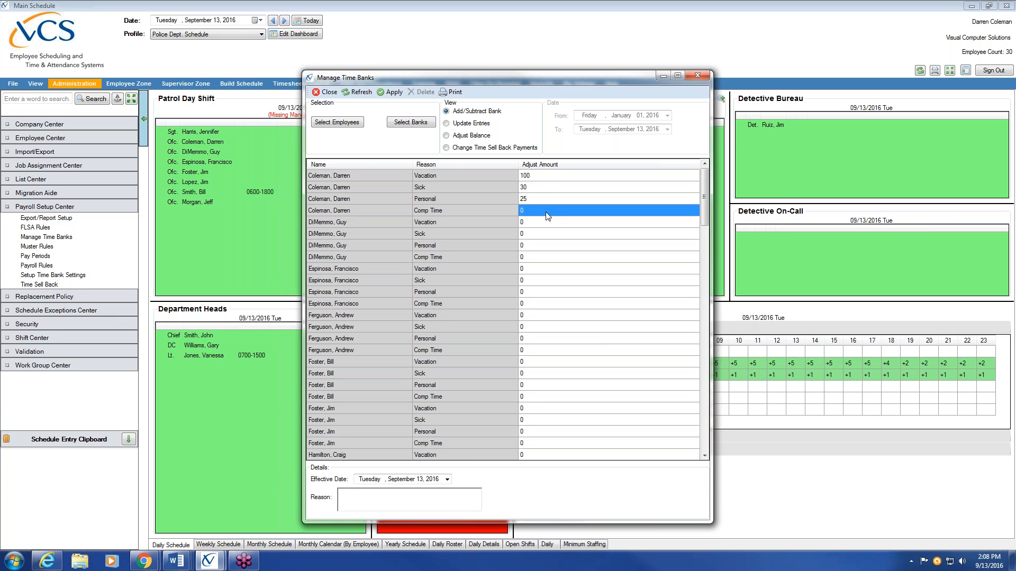
pyautogui.write('45')
pyautogui.click(542, 222)
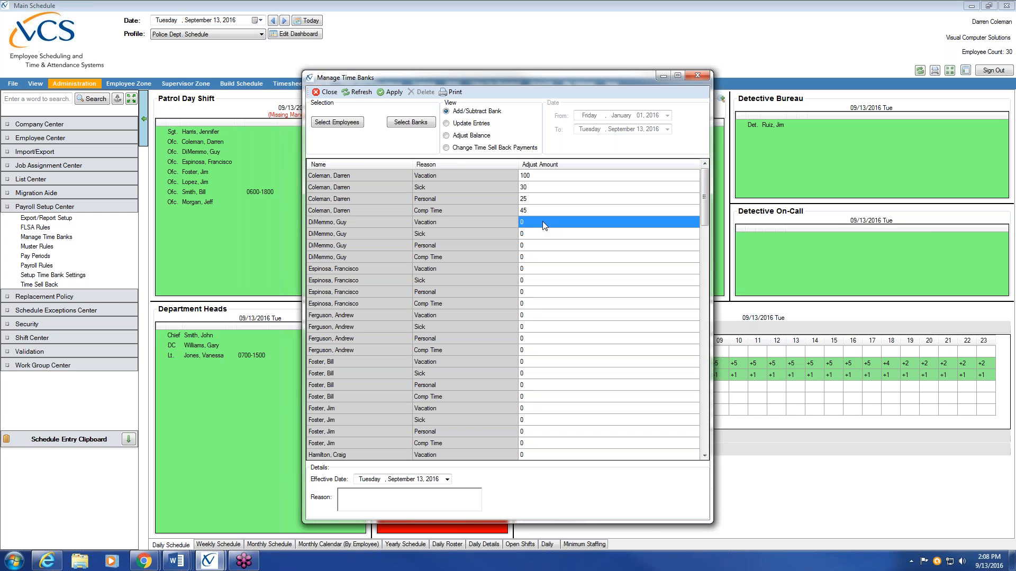
pyautogui.write('40')
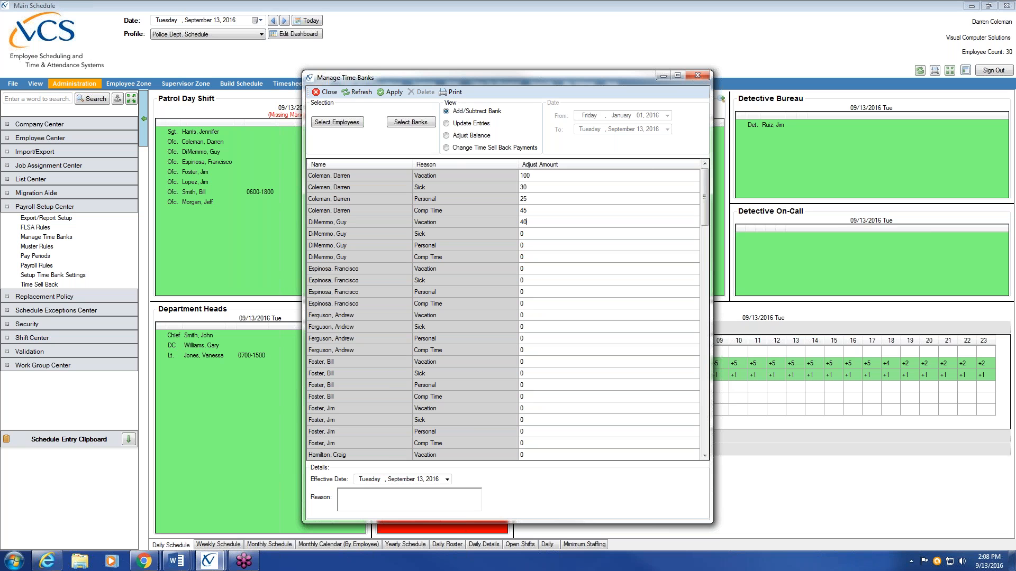
# - Set the effective date of the time bank adjustments to October 1, 2016
pyautogui.click(448, 480)
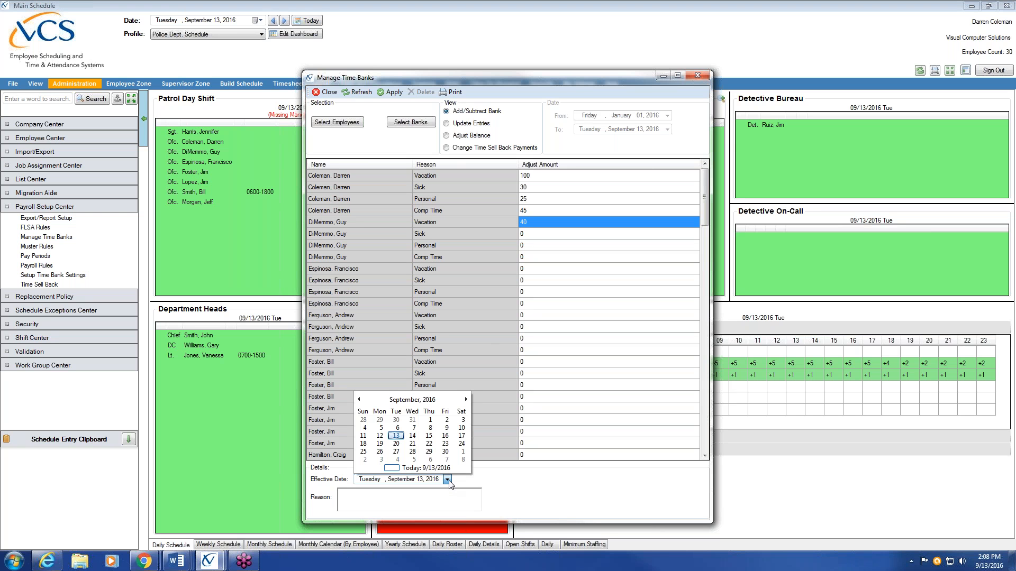
pyautogui.click(448, 480)
pyautogui.click(420, 480)
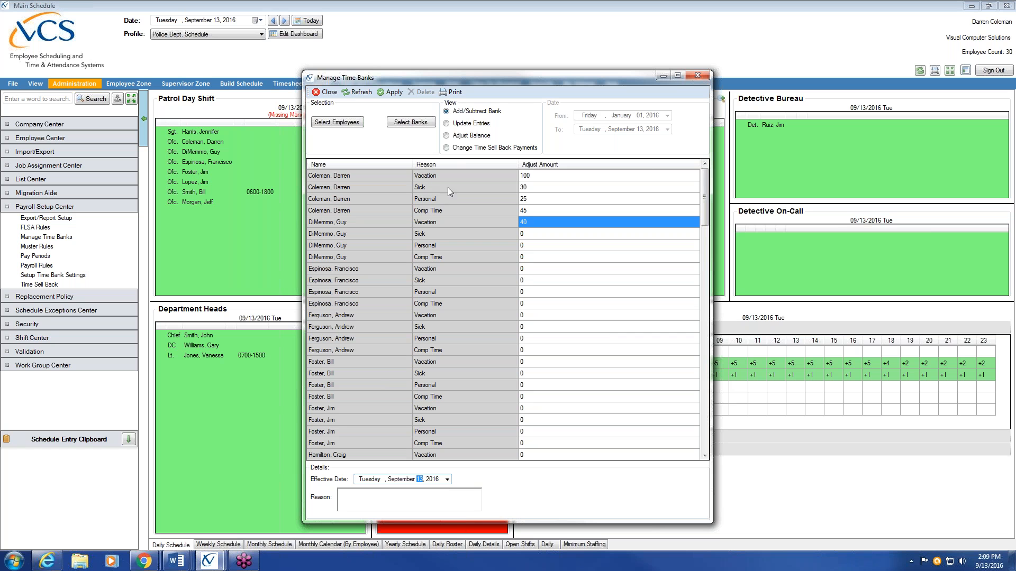
pyautogui.click(404, 480)
pyautogui.click(419, 482)
pyautogui.click(406, 480)
pyautogui.click(421, 481)
pyautogui.click(447, 479)
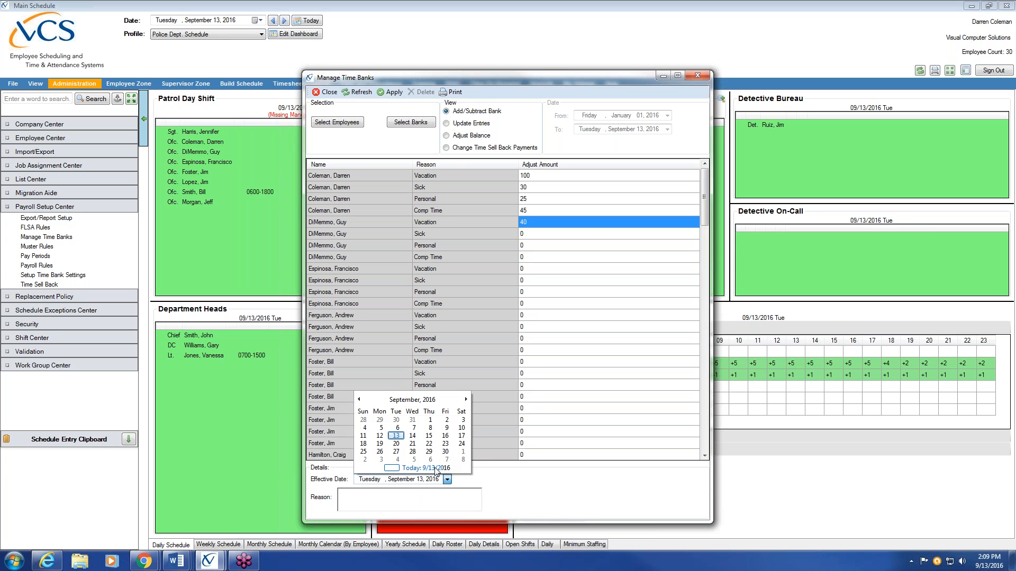
pyautogui.click(464, 453)
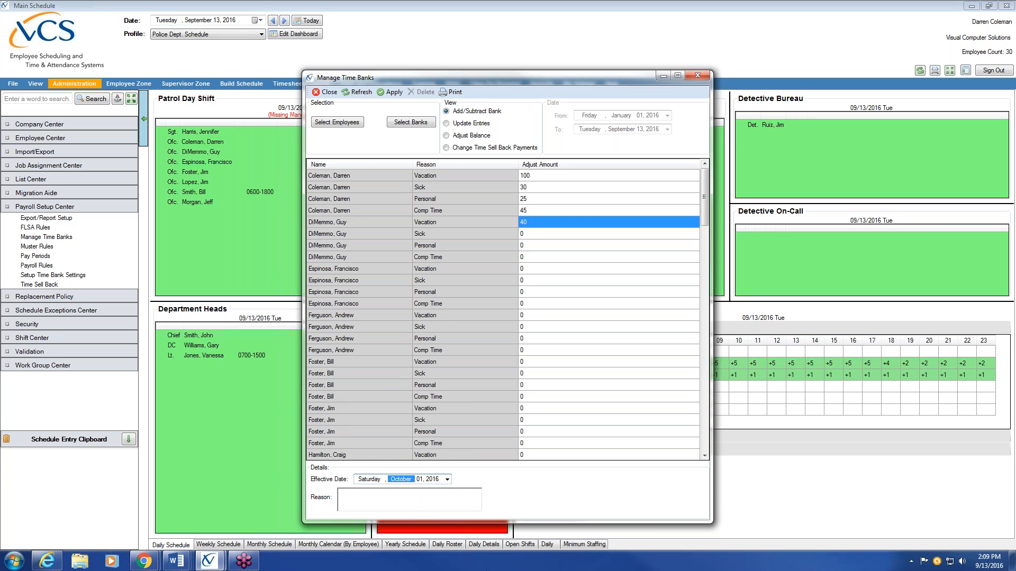
# - Enter the reason "Time balance upload Oct 1.", apply the adjustments, and close Manage Time Banks
pyautogui.click(396, 495)
pyautogui.write('Time balancew')
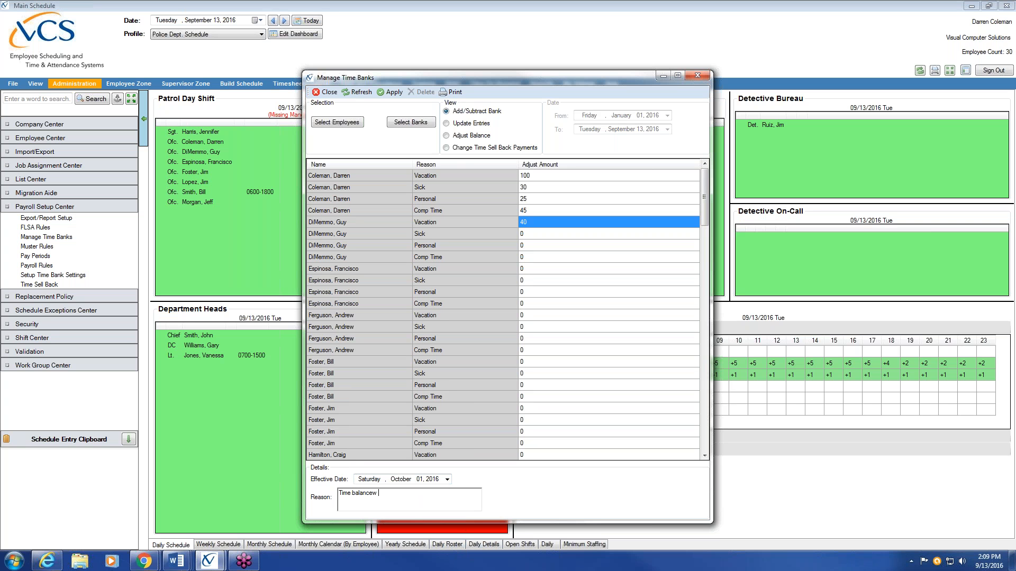
pyautogui.press('BackSpace')
pyautogui.press('BackSpace')
pyautogui.write('e upload Oct 1')
pyautogui.click(394, 92)
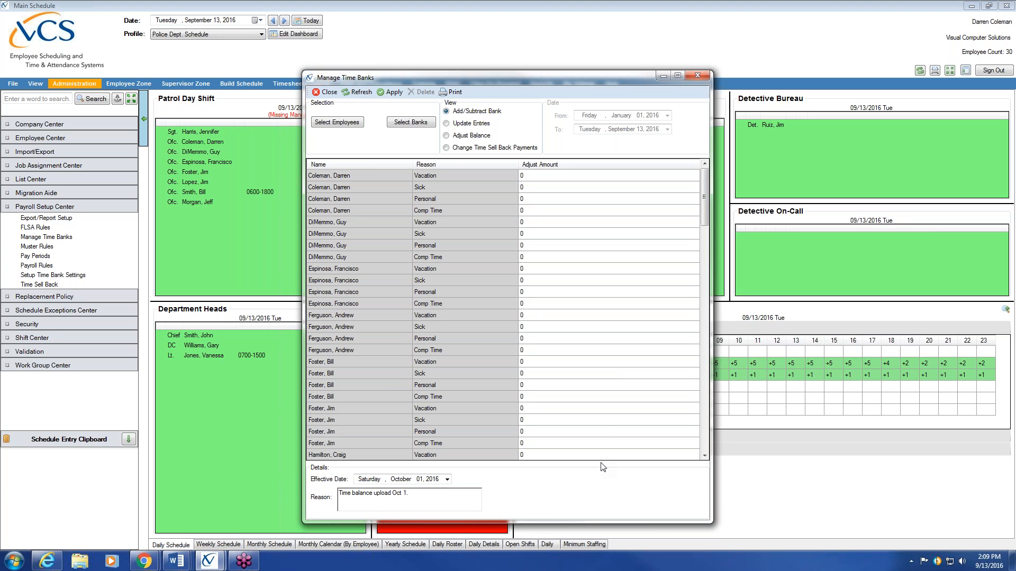
pyautogui.click(698, 75)
# - Switch to the Employee Statistical Report in Chrome and reload it for the This Year date range
pyautogui.moveTo(136, 562)
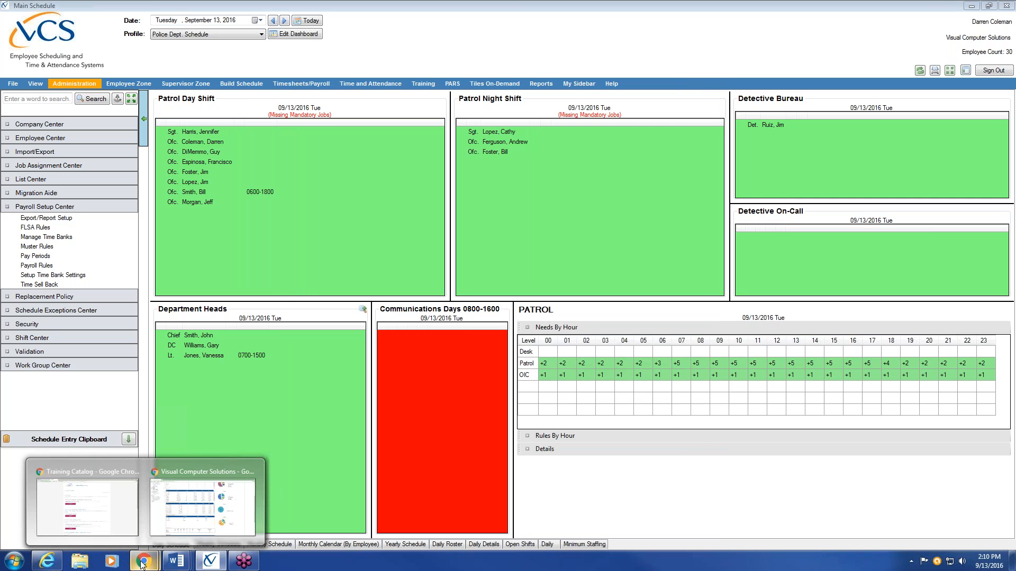
pyautogui.click(204, 497)
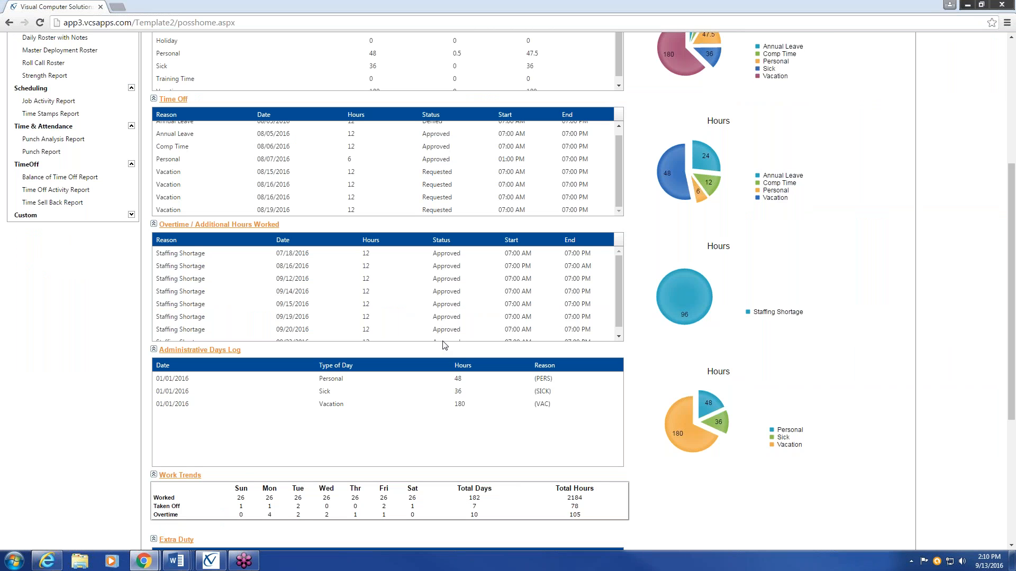
pyautogui.scroll(5, 445, 345)
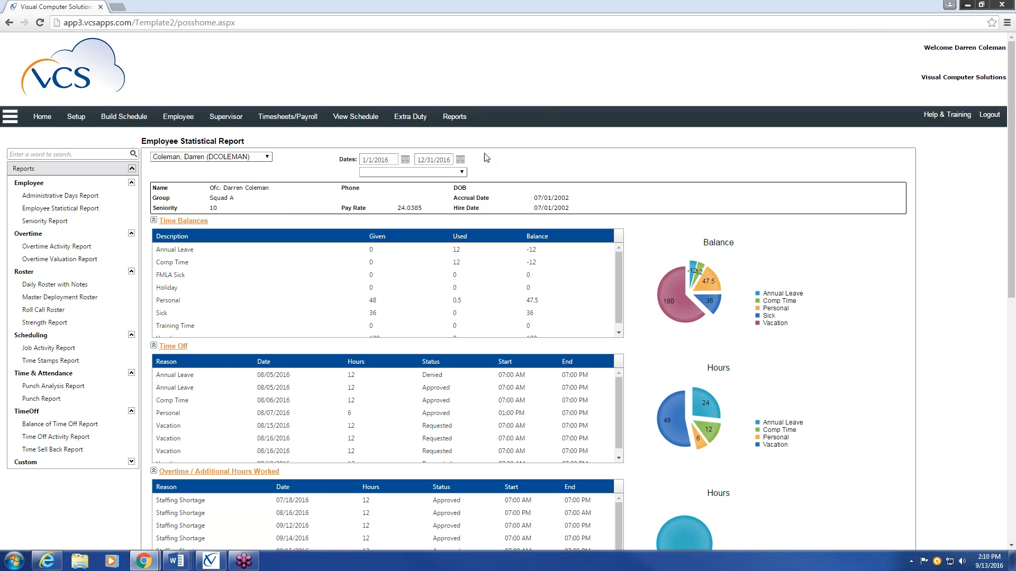
pyautogui.click(462, 173)
pyautogui.click(418, 190)
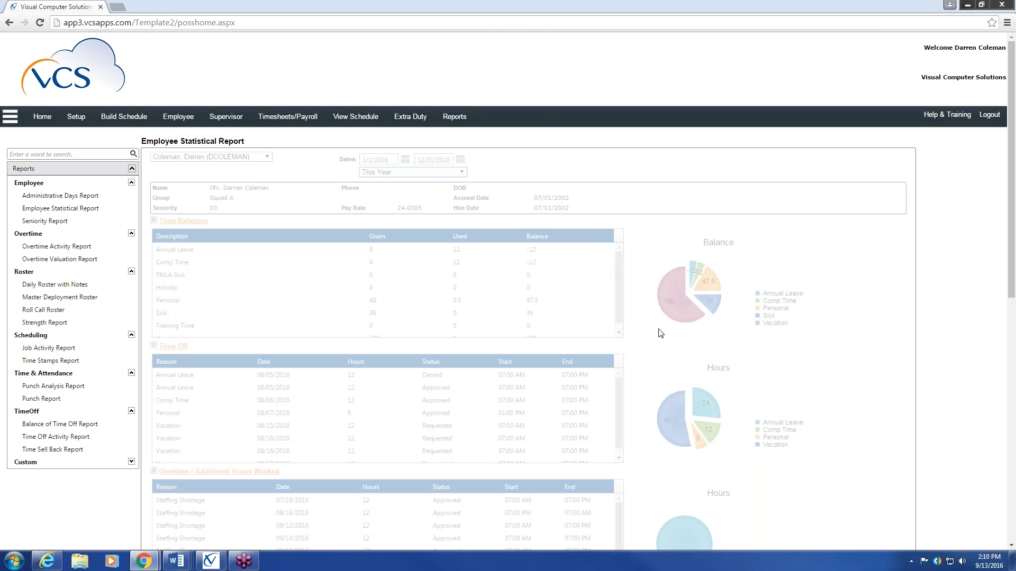
# - Review the report's Administrative Days Log and Time Balances for the new adjustments, and switch back to the VCS desktop application
pyautogui.scroll(-7, 771, 379)
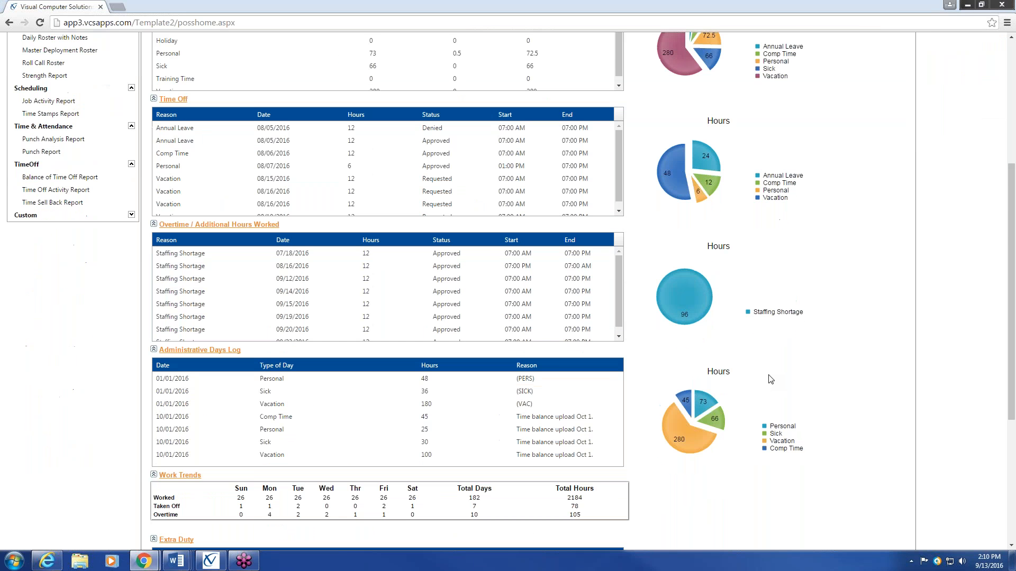
pyautogui.scroll(-3, 770, 379)
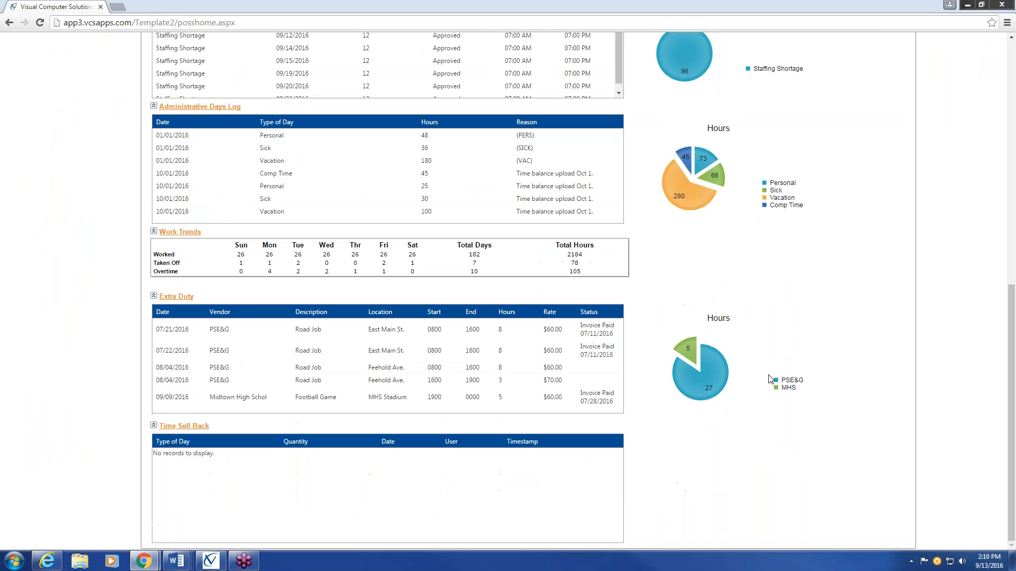
pyautogui.scroll(2, 770, 379)
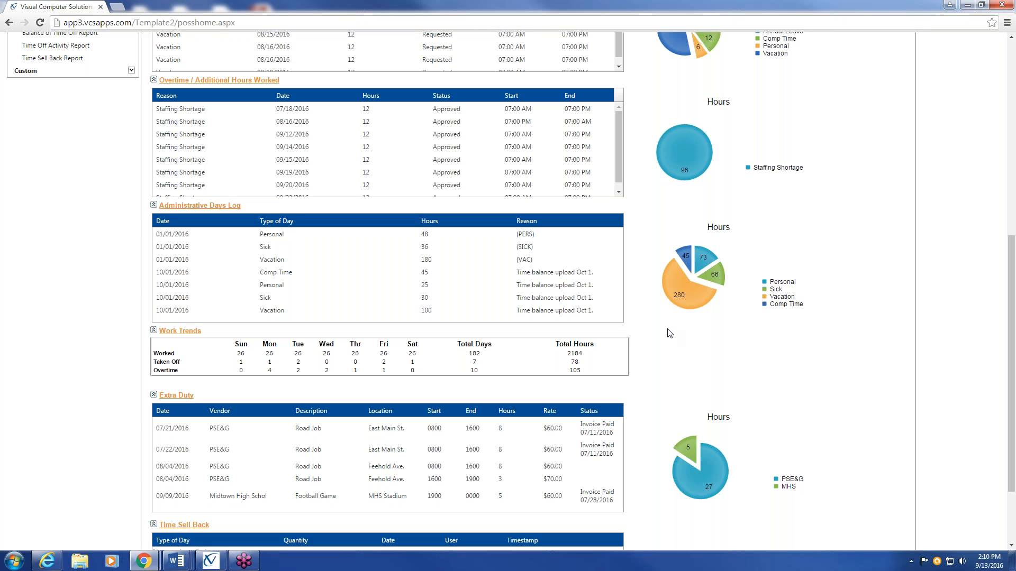
pyautogui.scroll(7, 669, 334)
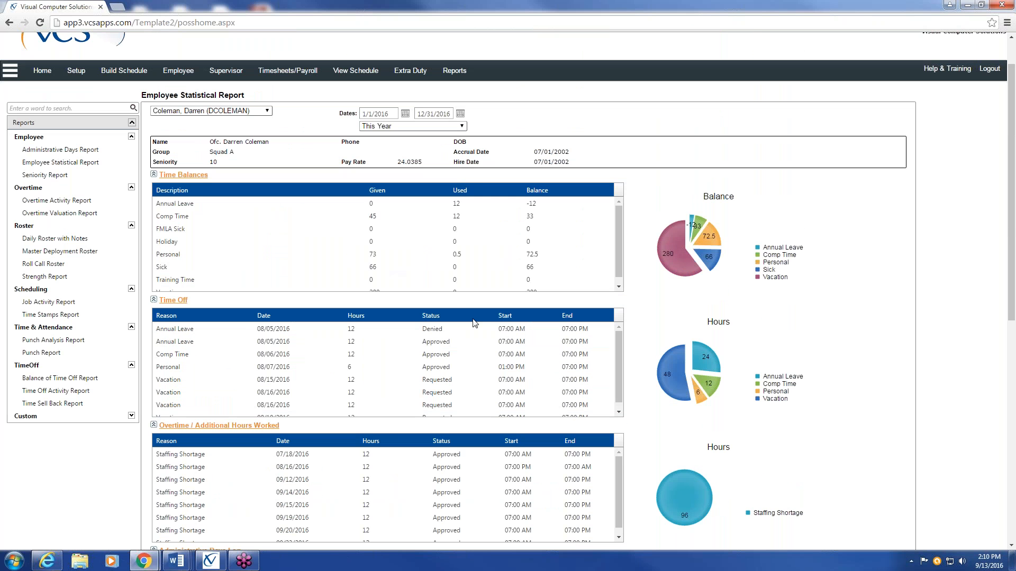
pyautogui.scroll(-3, 531, 385)
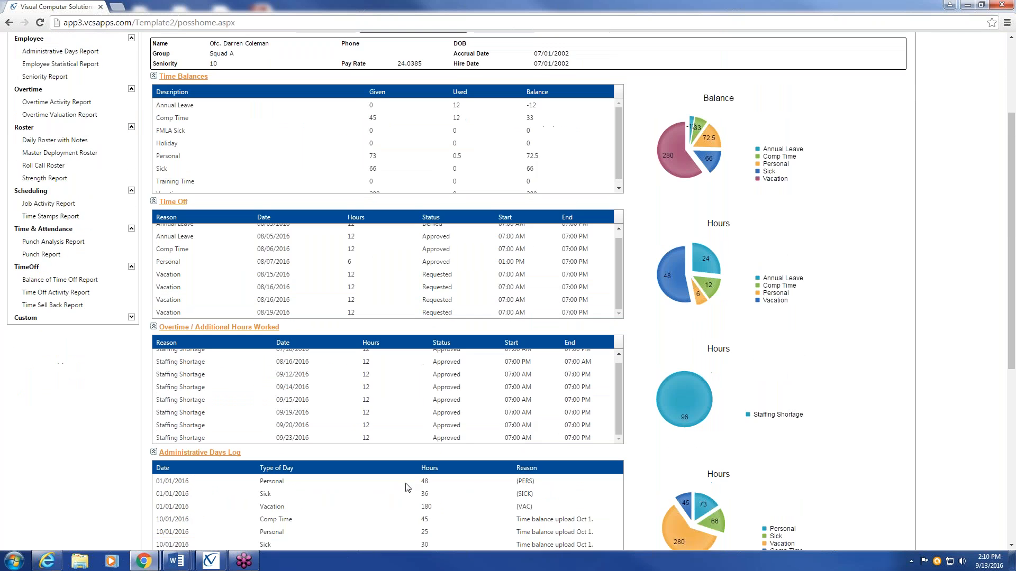
pyautogui.scroll(-3, 481, 495)
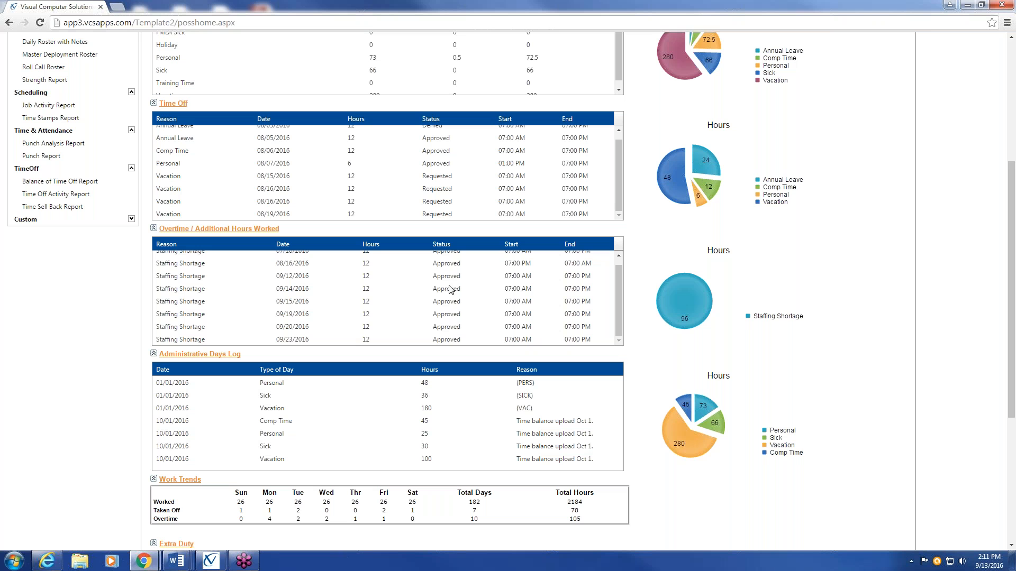
pyautogui.moveTo(250, 564)
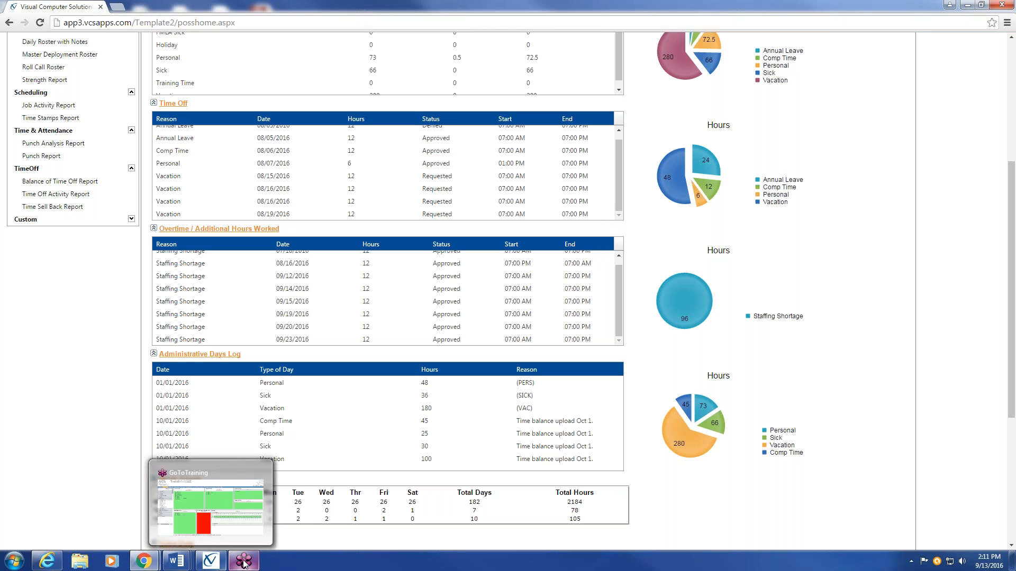
pyautogui.click(212, 565)
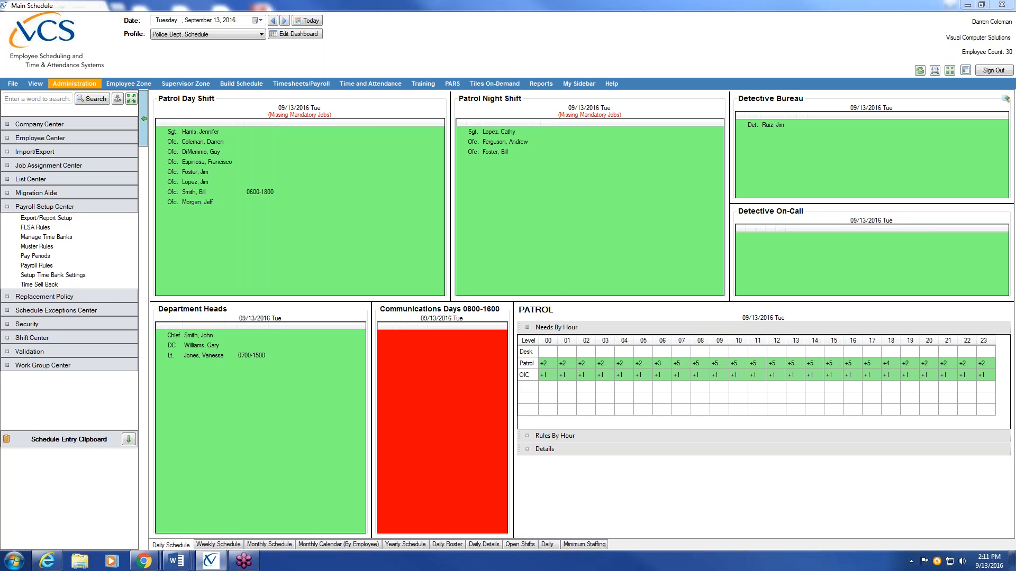
# - Open the first listed employee's profile and examine the Hire Date and Accrual Date, turning the Accrual Date off and back on
pyautogui.click(39, 139)
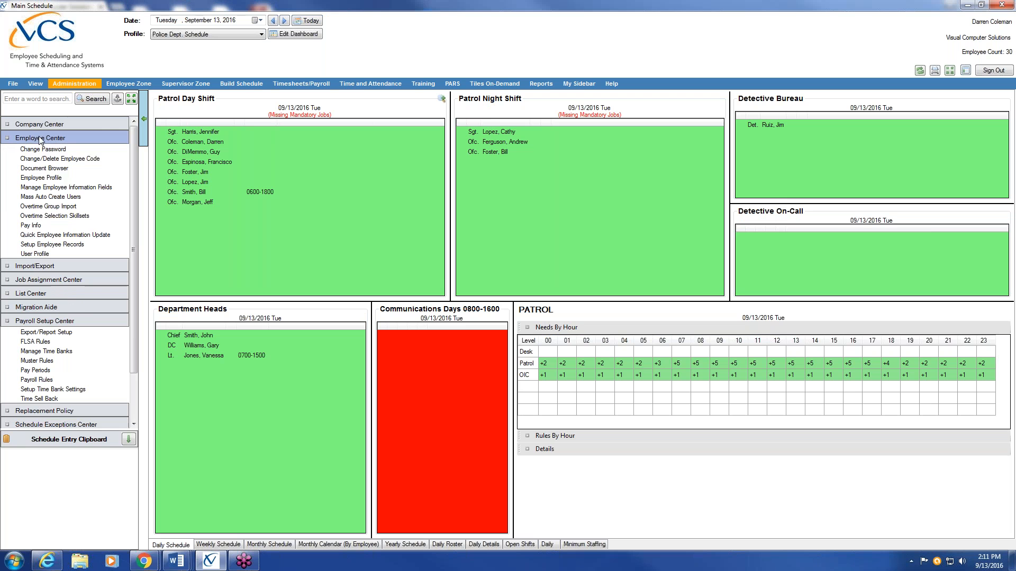
pyautogui.click(53, 179)
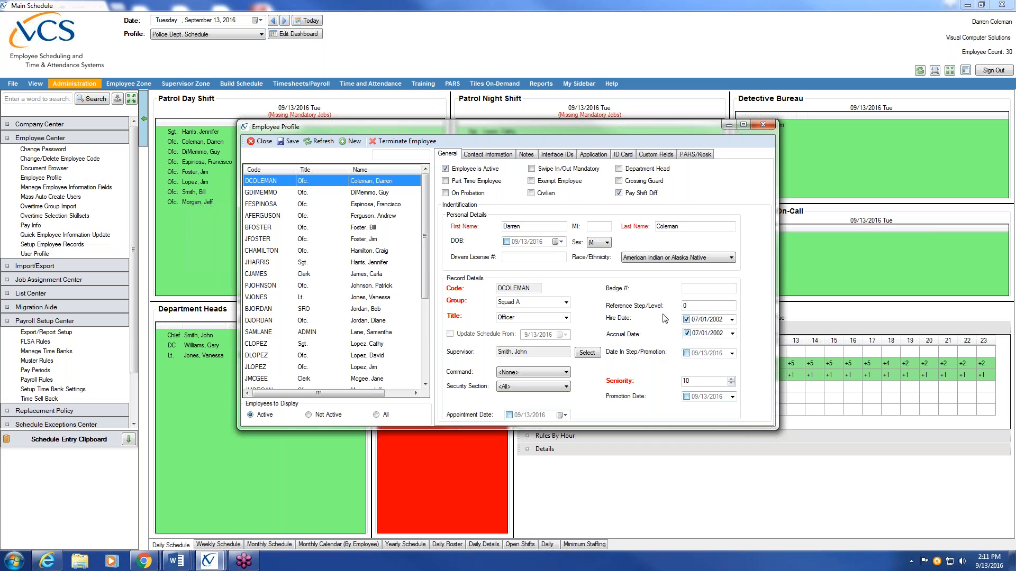
pyautogui.click(687, 333)
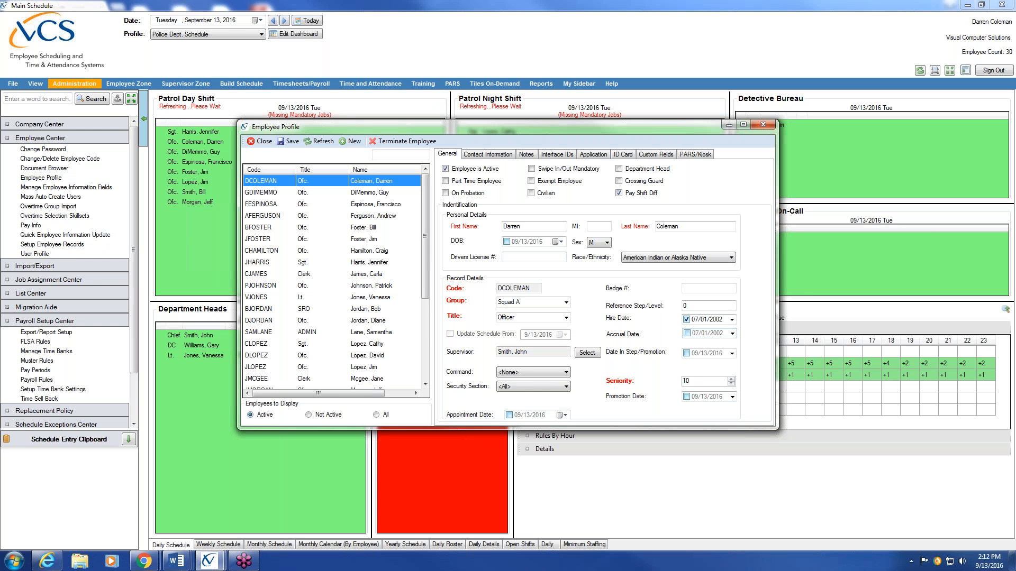
pyautogui.click(687, 334)
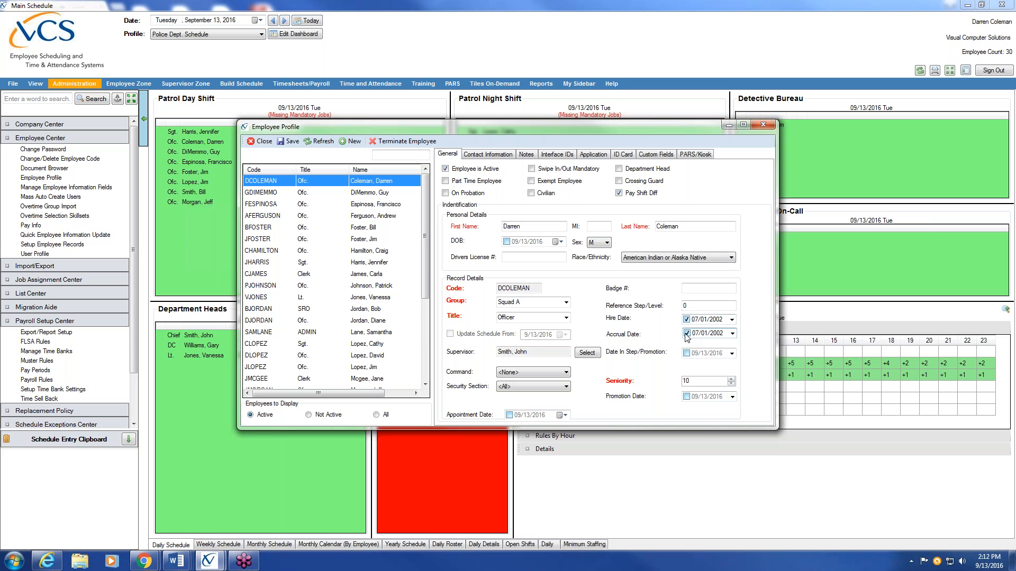
pyautogui.click(705, 320)
pyautogui.click(704, 333)
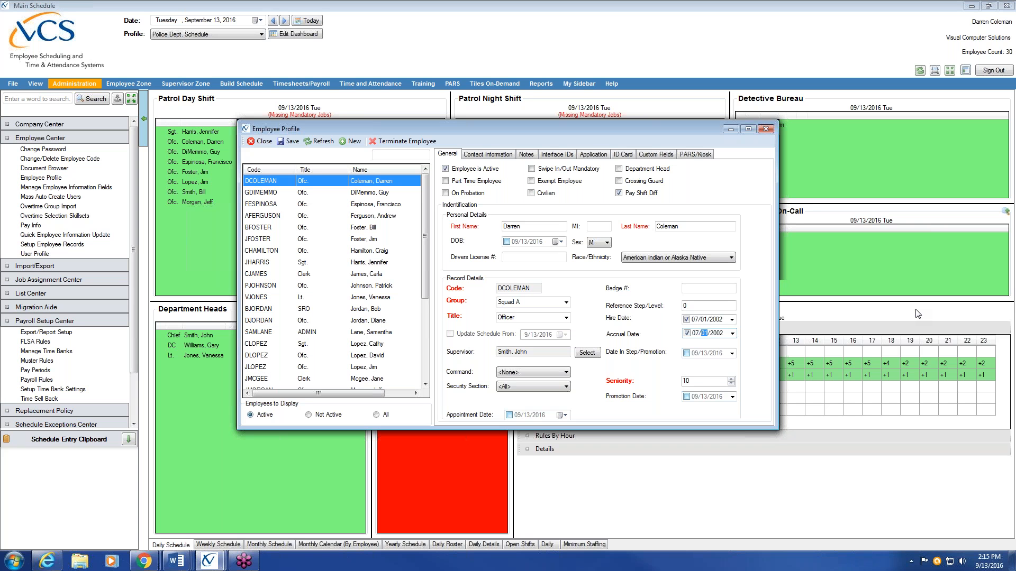
pyautogui.click(1009, 423)
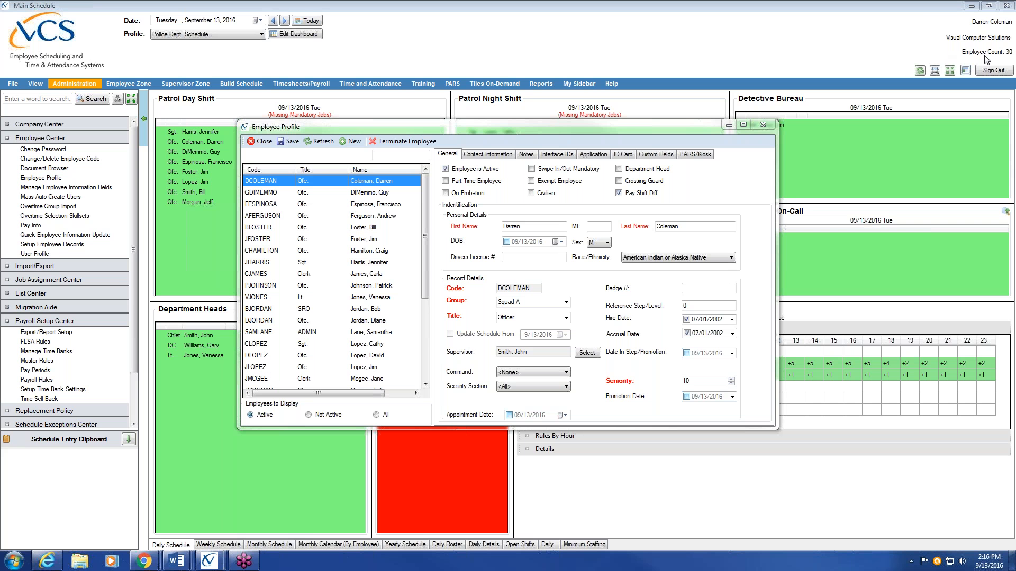
# - Switch to the Training Catalog in Chrome, check the Training Help Out session times with Wed, Sep 14, 2016 1:30 PM selected, and return to VCS
pyautogui.moveTo(1015, 42); pyautogui.dragTo(130, 1)
pyautogui.click(626, 228)
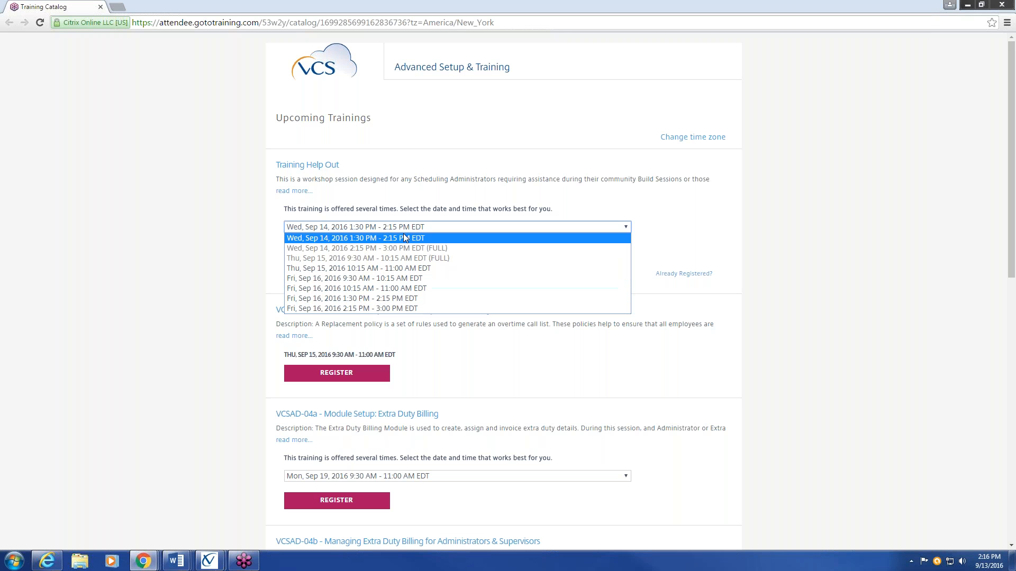
pyautogui.click(370, 238)
pyautogui.moveTo(61, 12); pyautogui.dragTo(1015, 90)
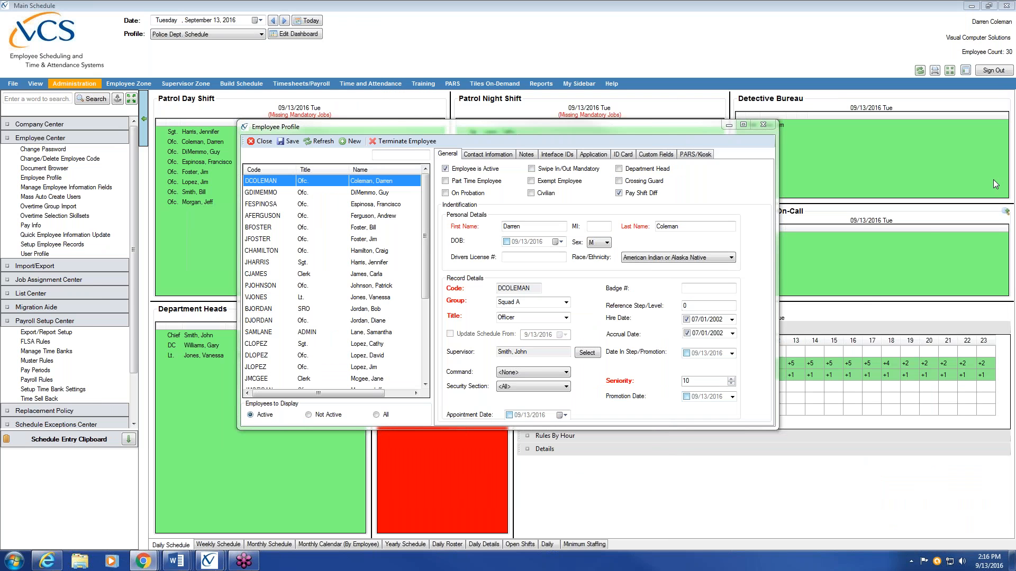